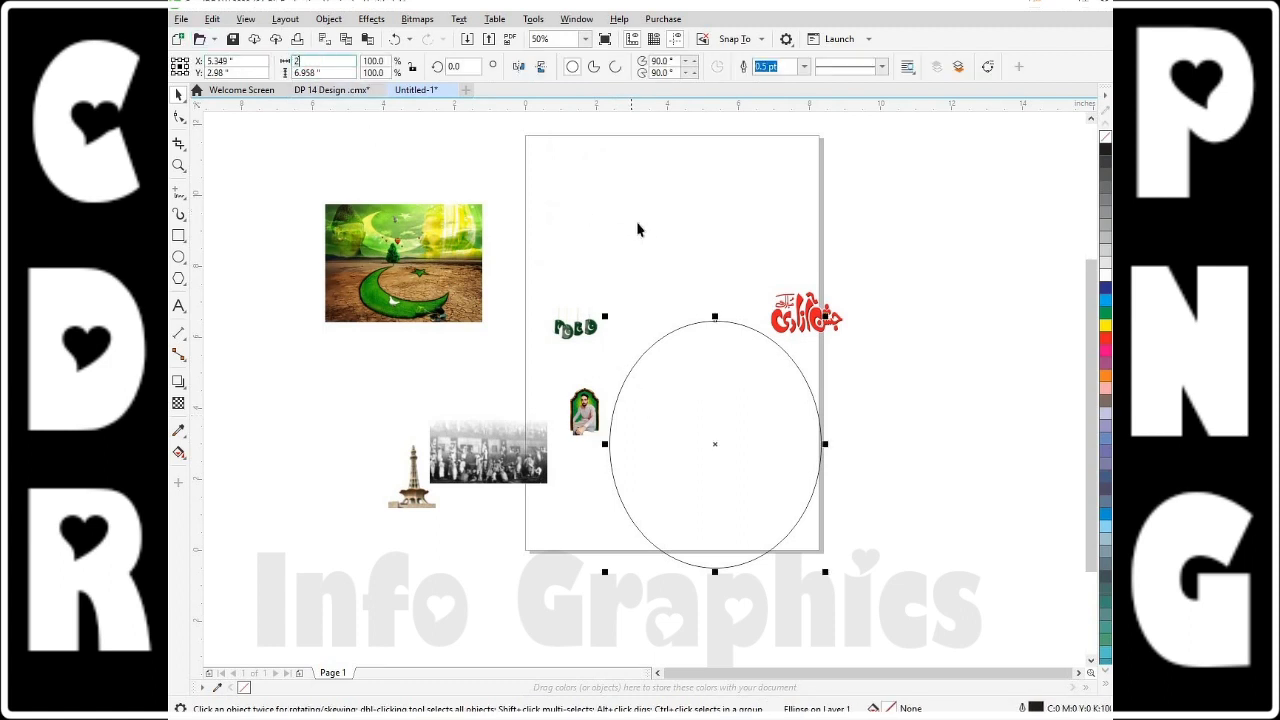
Set the ellipse's width and height to 2 inches and enlarge the resulting circle to about 5.33 inches across
type("2")
key("Return")
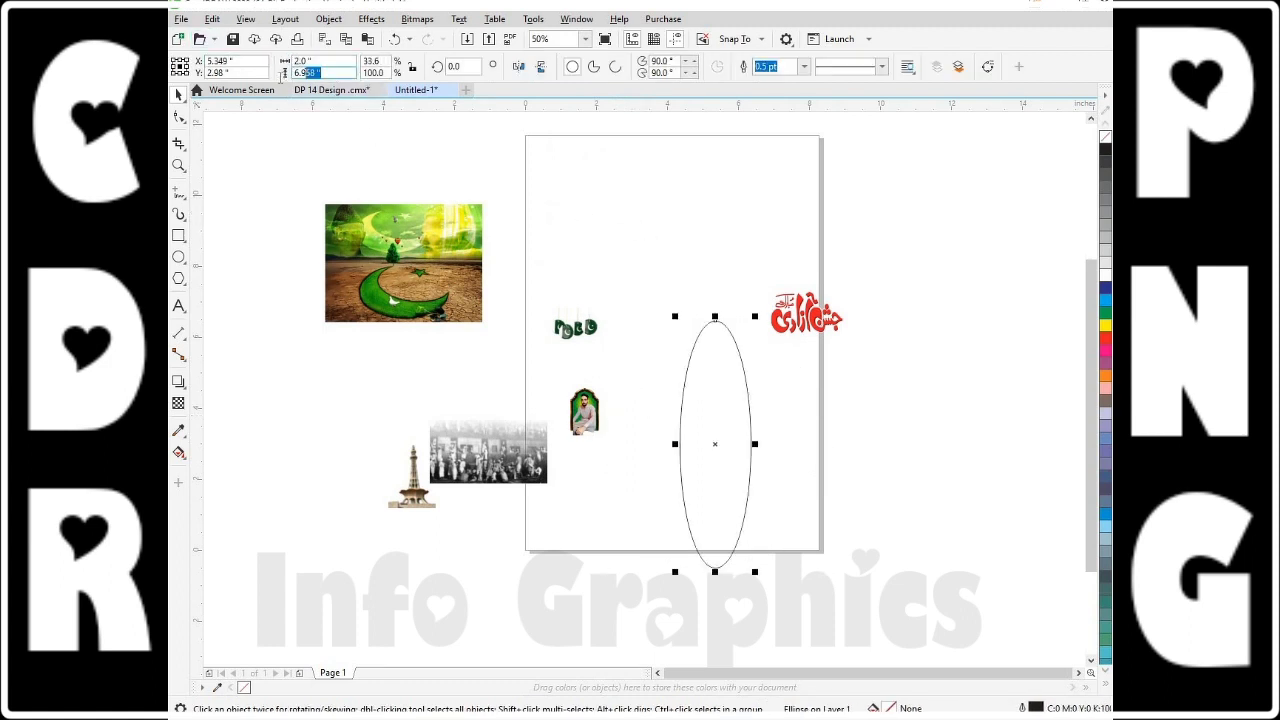
type("2")
key("Return")
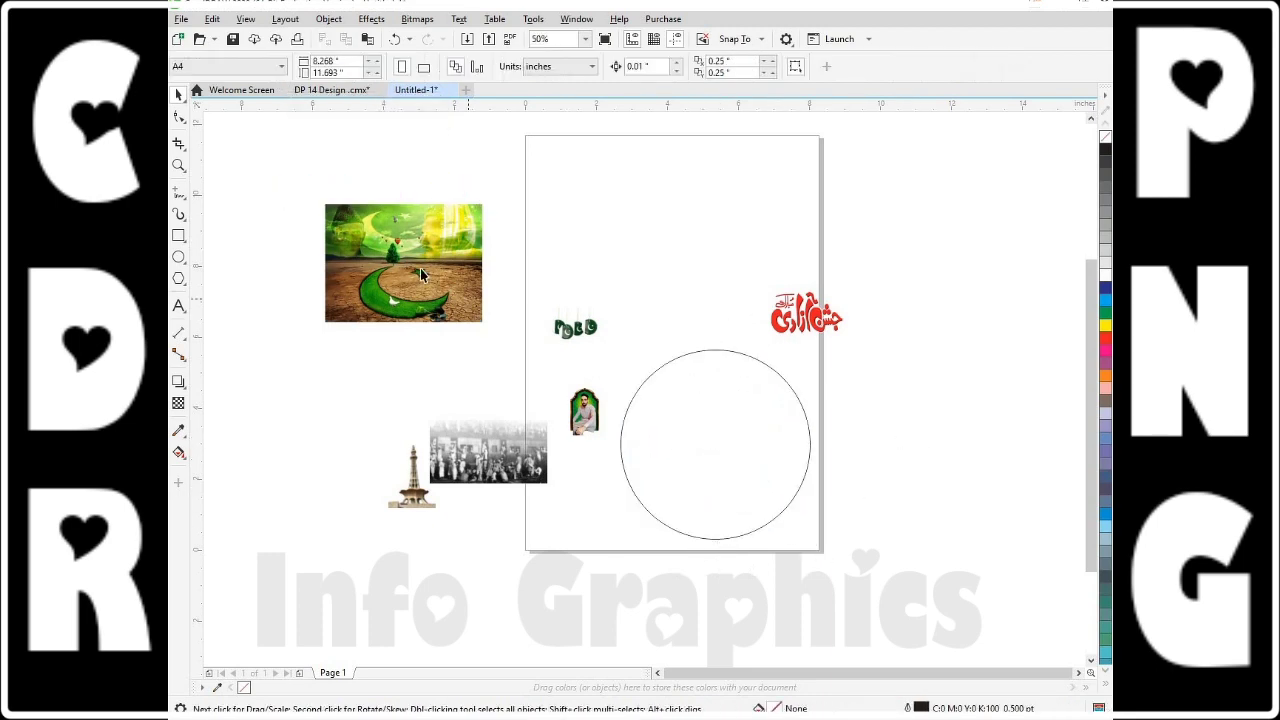
PowerClip the green crescent-and-star background image inside the circle
left_click(420, 268)
right_click(420, 270)
left_click(471, 460)
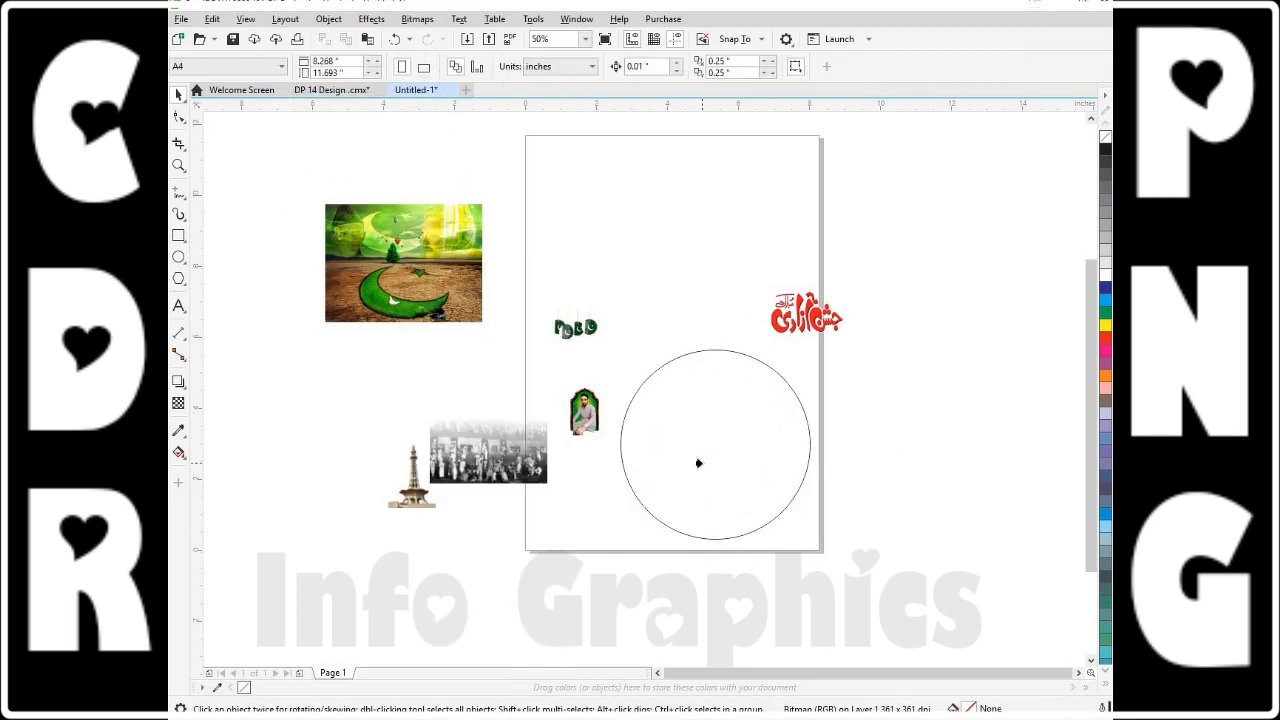
left_click(697, 458)
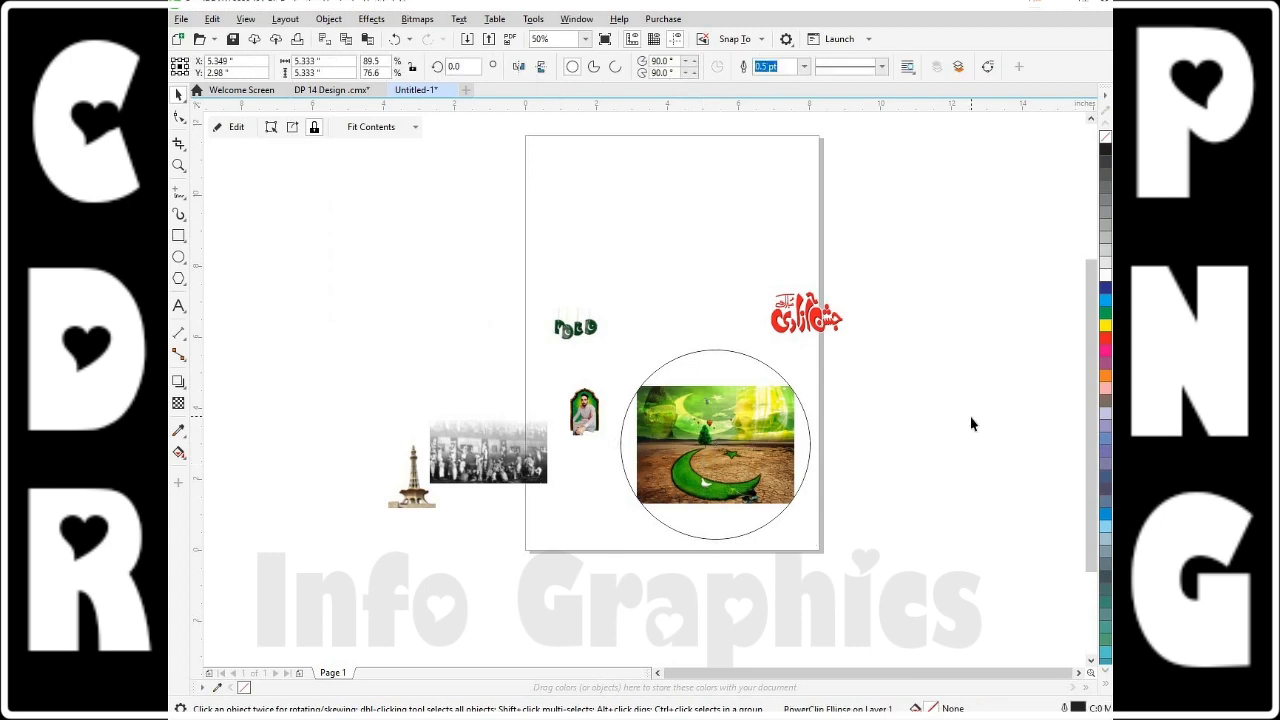
Edit the PowerClip contents and enlarge the crescent background image proportionally from its centre until it fills the whole circle
left_click(237, 127)
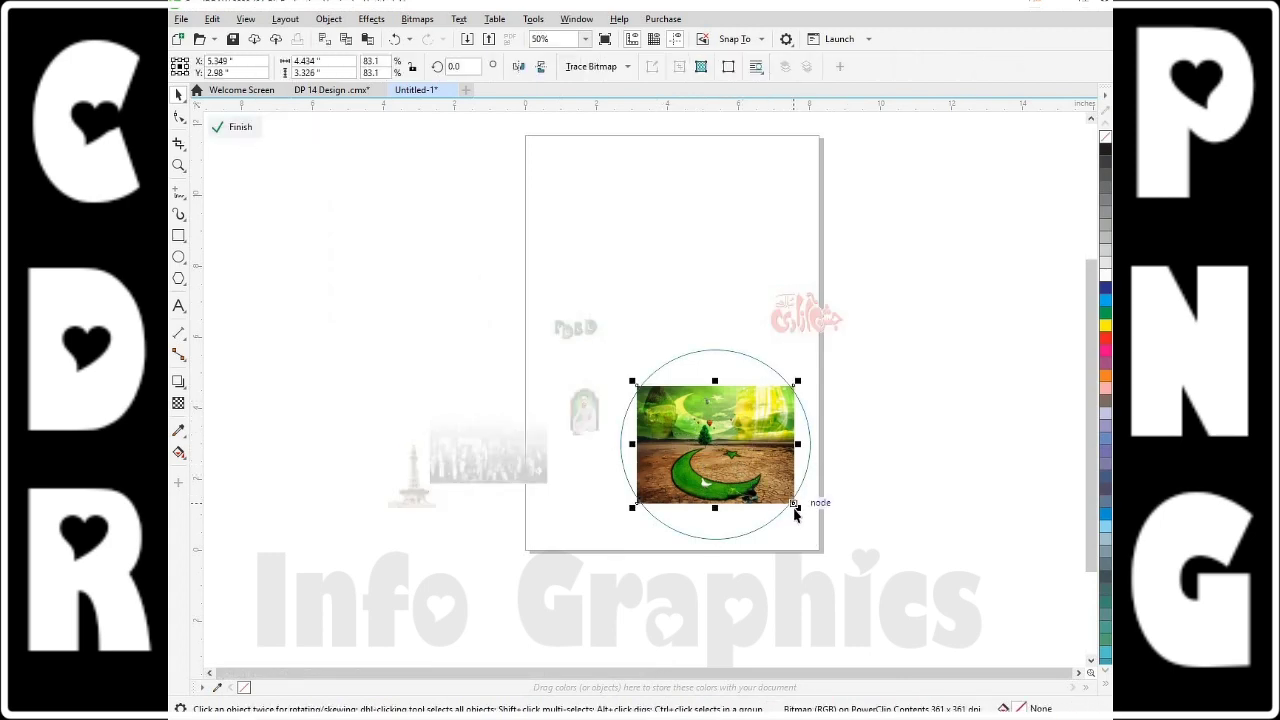
left_click_drag(796, 514, 847, 553)
left_click(937, 480)
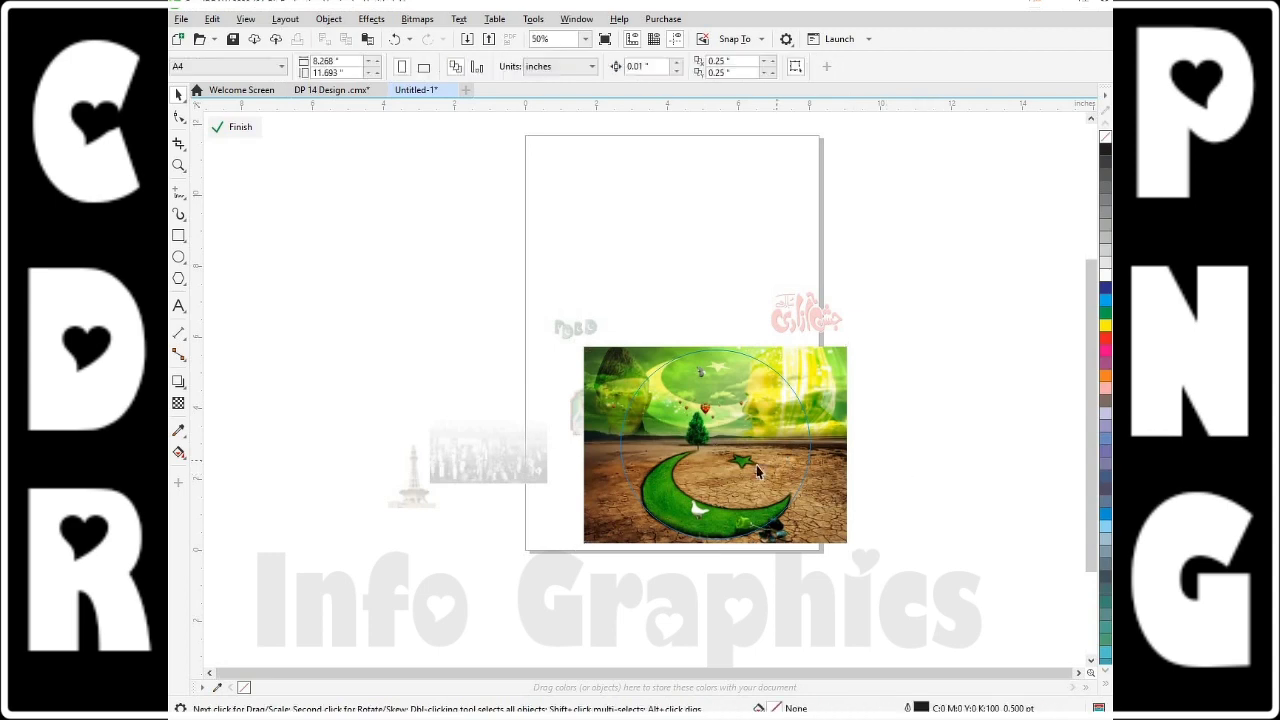
left_click(236, 129)
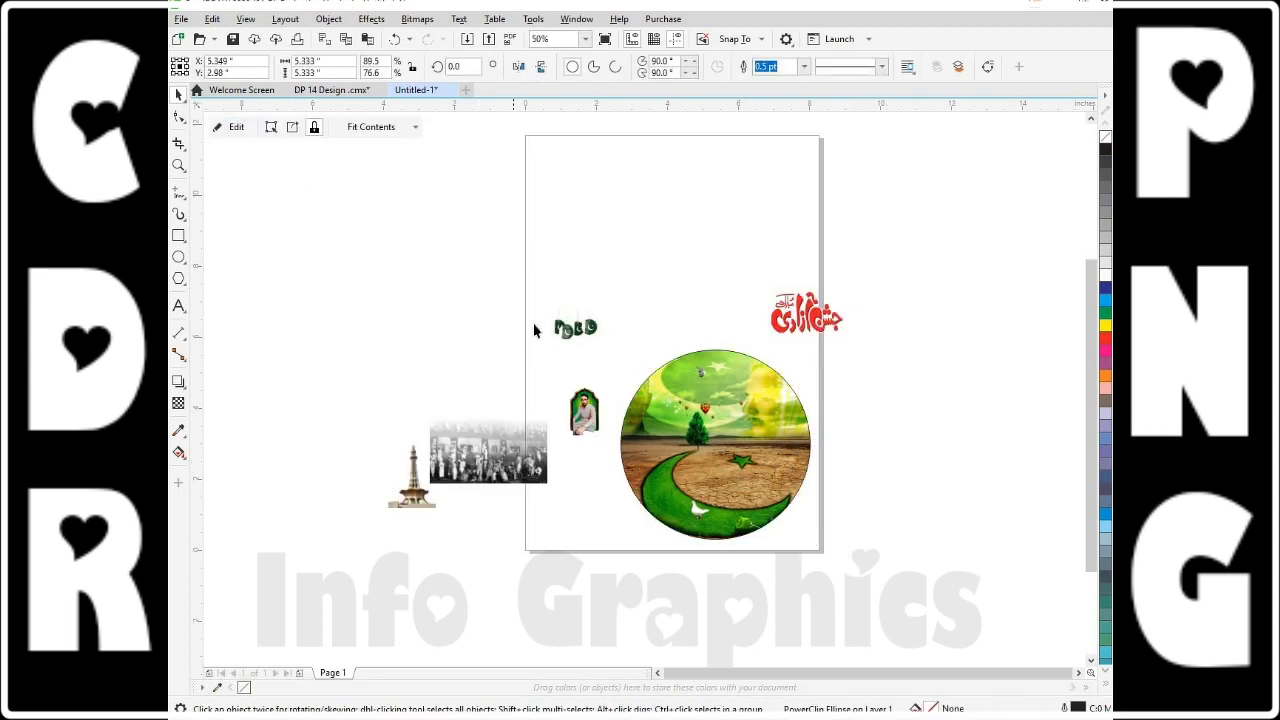
PowerClip the black-and-white crowd photo inside the circle
left_click(509, 465)
right_click(509, 465)
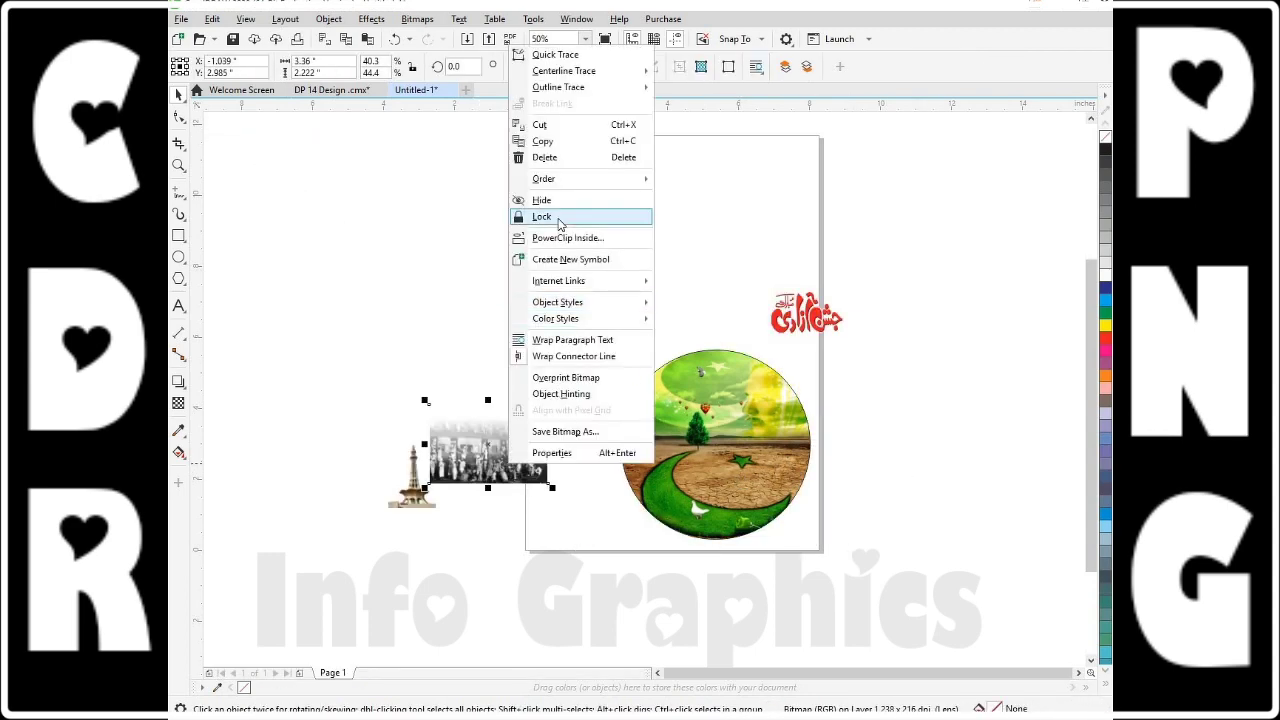
left_click(558, 239)
left_click(695, 467)
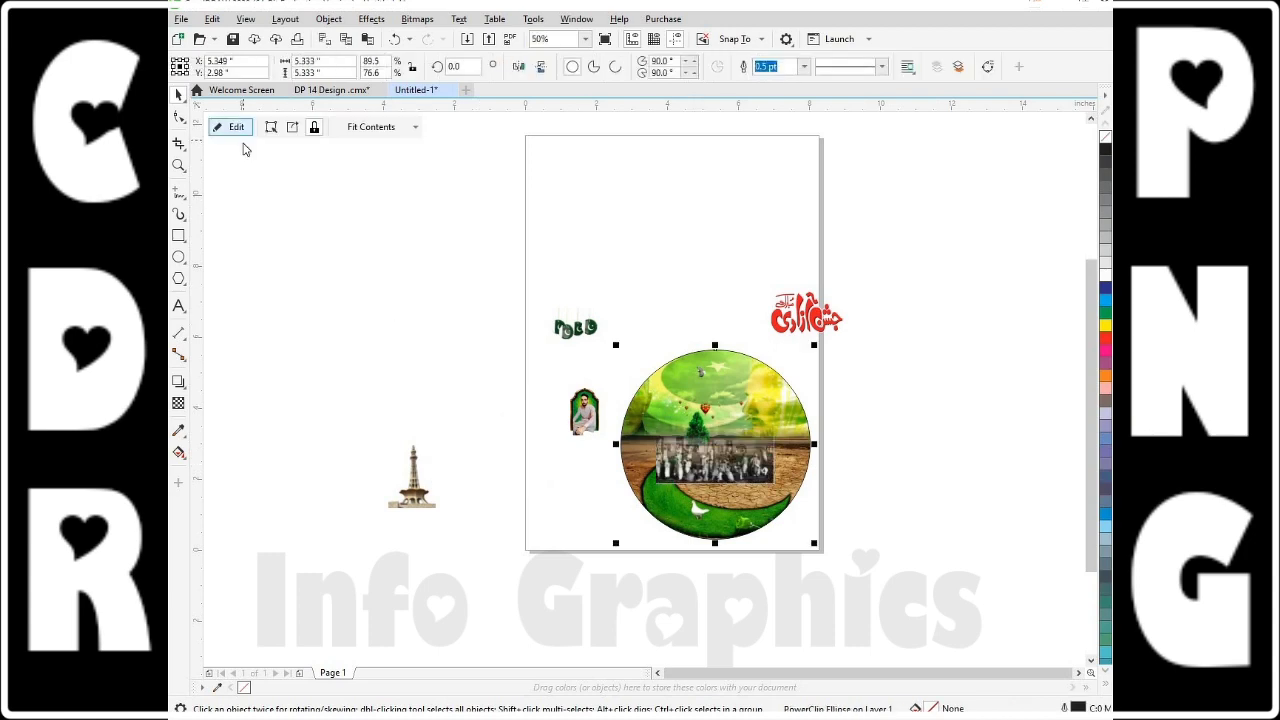
Edit the PowerClip contents, enlarging the crowd photo to about 5.42 by 3.58 inches and placing it across the circle's lower part
left_click(236, 127)
left_click_drag(783, 495, 816, 555)
left_click_drag(792, 506, 792, 505)
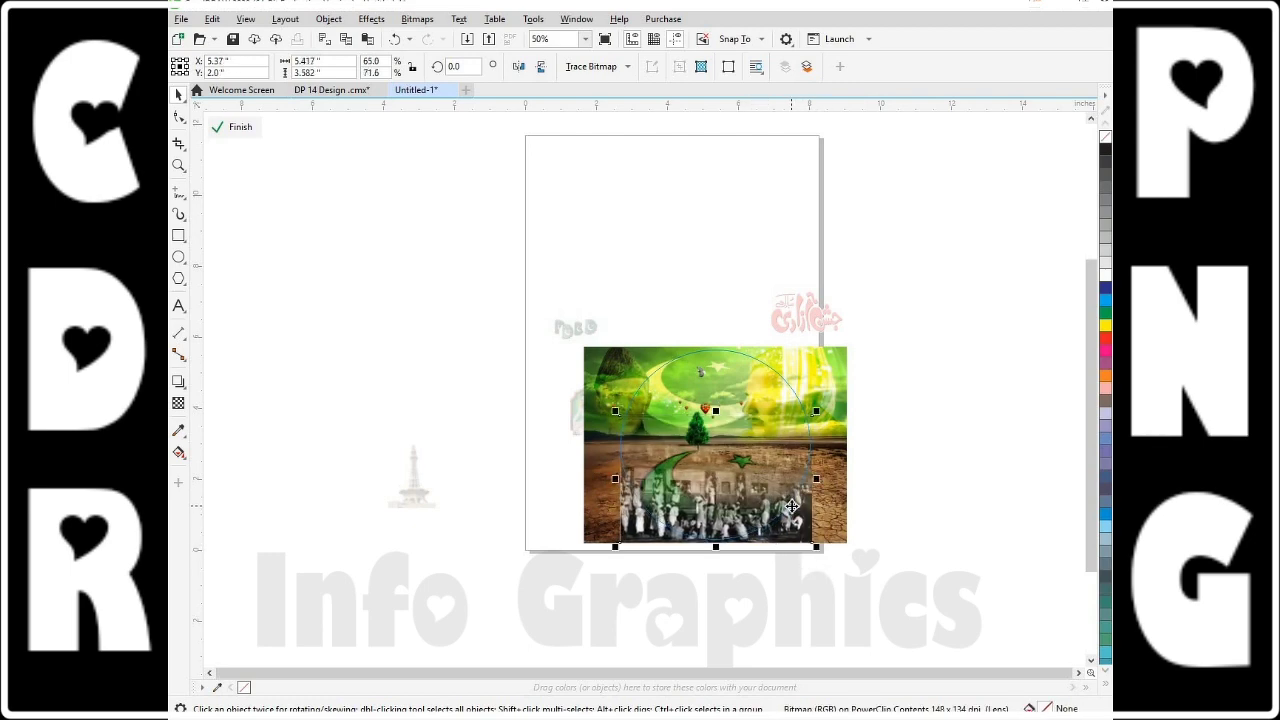
left_click(927, 484)
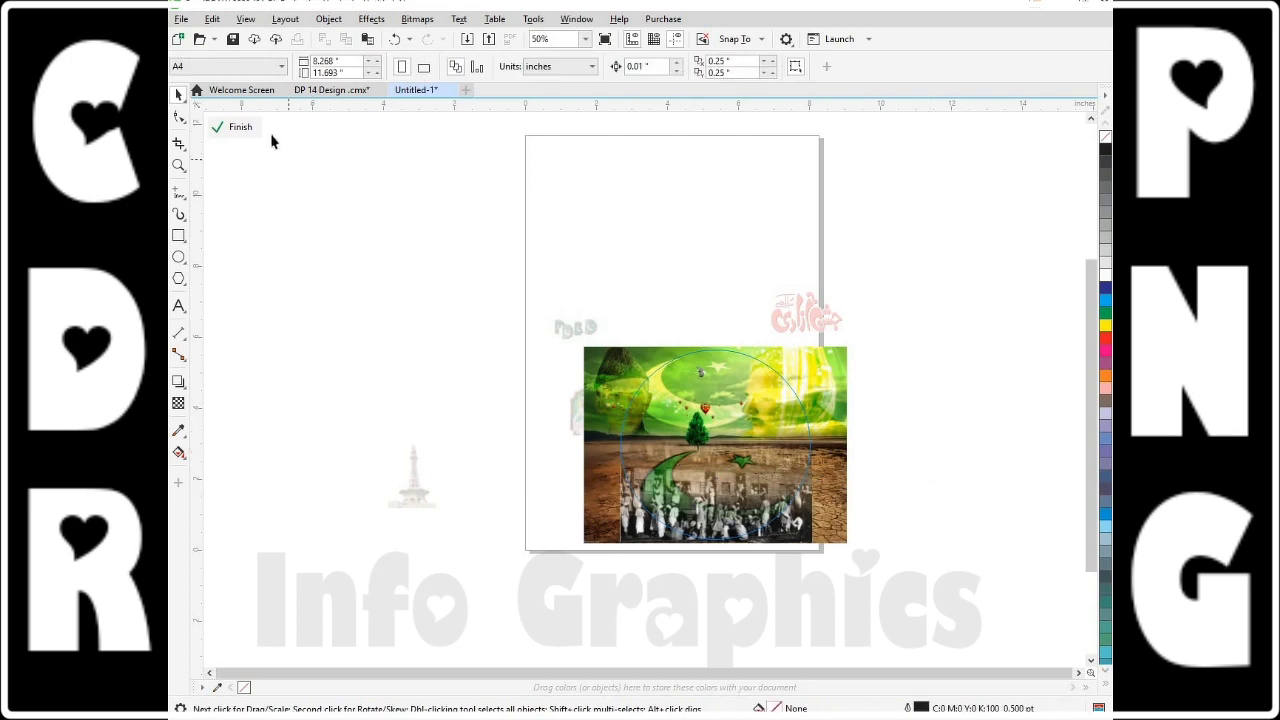
left_click(240, 127)
left_click(399, 235)
left_click(785, 470)
left_click(840, 480)
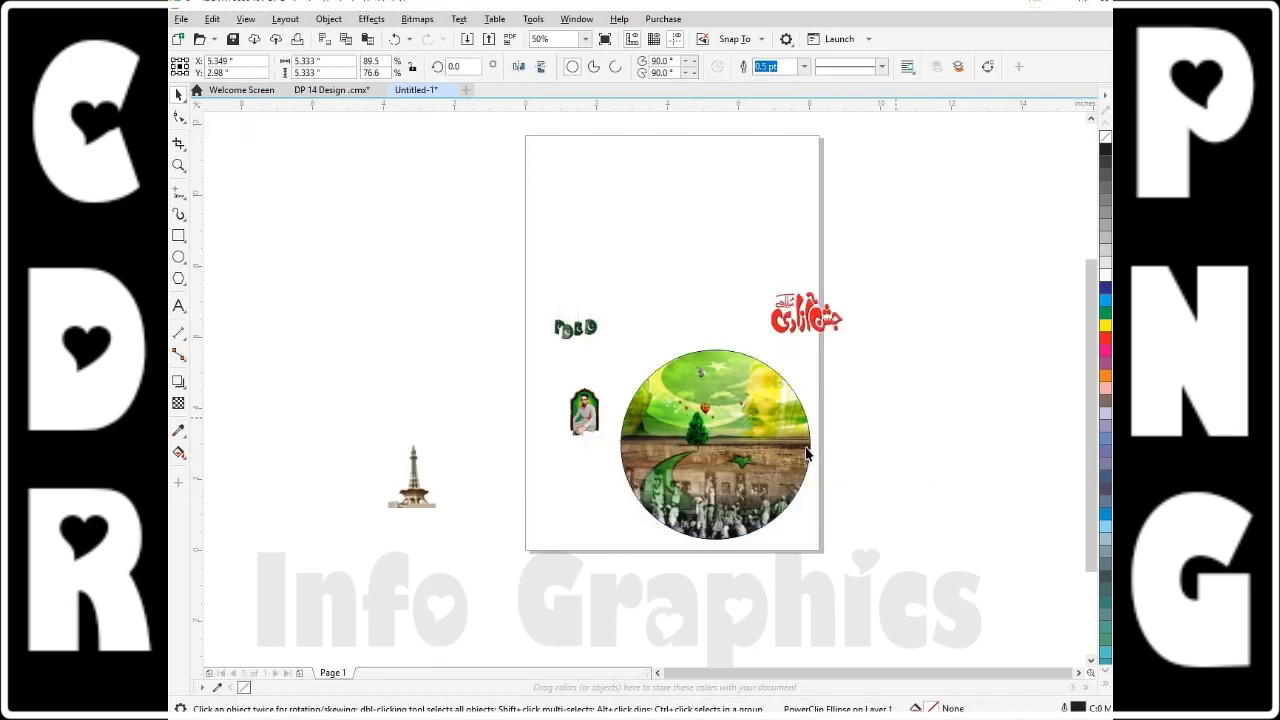
PowerClip the hanging Pakistan flag balls image inside the circle
left_click(583, 333)
right_click(586, 332)
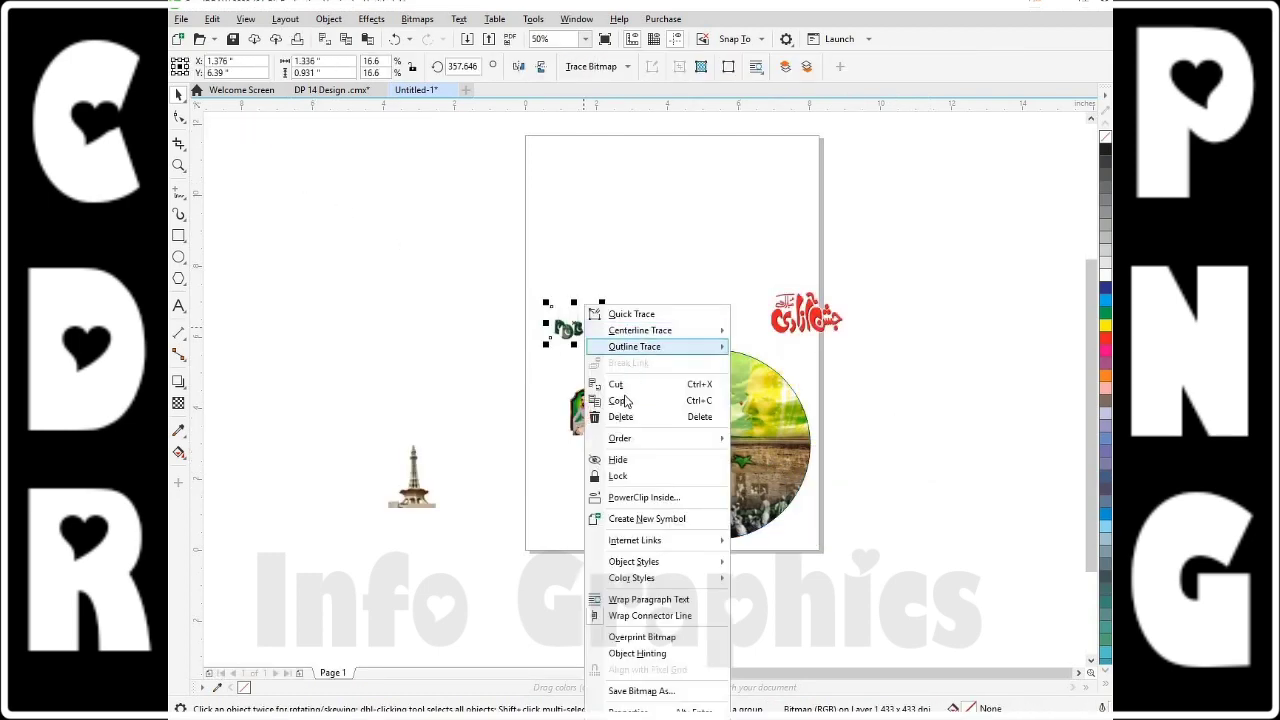
left_click(643, 497)
left_click(715, 375)
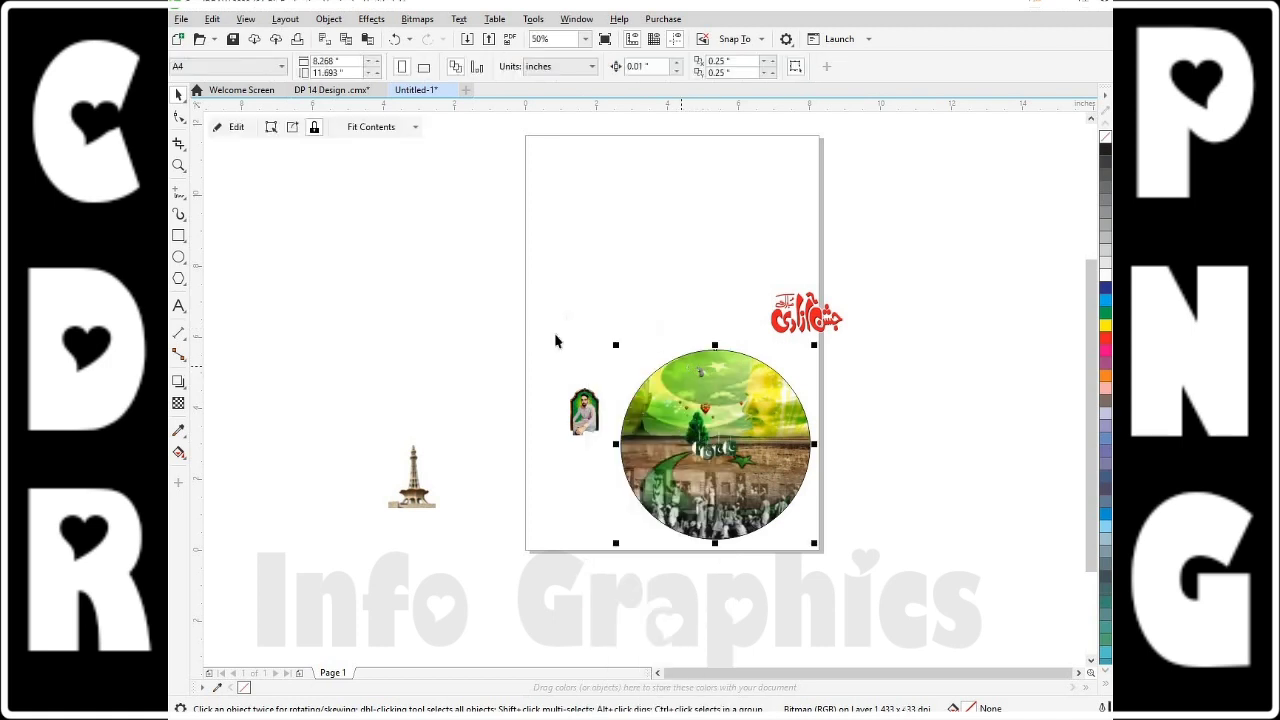
Edit the PowerClip contents, enlarging the flag balls to about 2.06 inches wide and moving them up onto the green sky
left_click(237, 131)
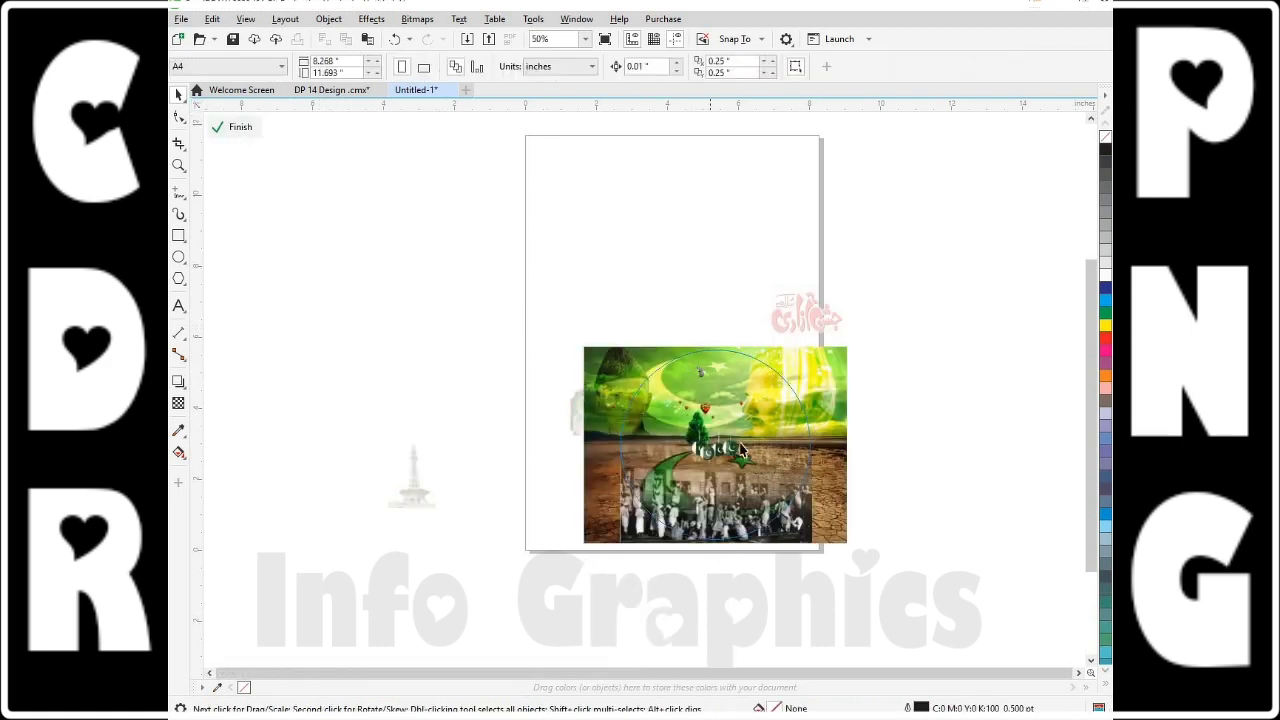
left_click(725, 452)
scroll(725, 452, "up", 2)
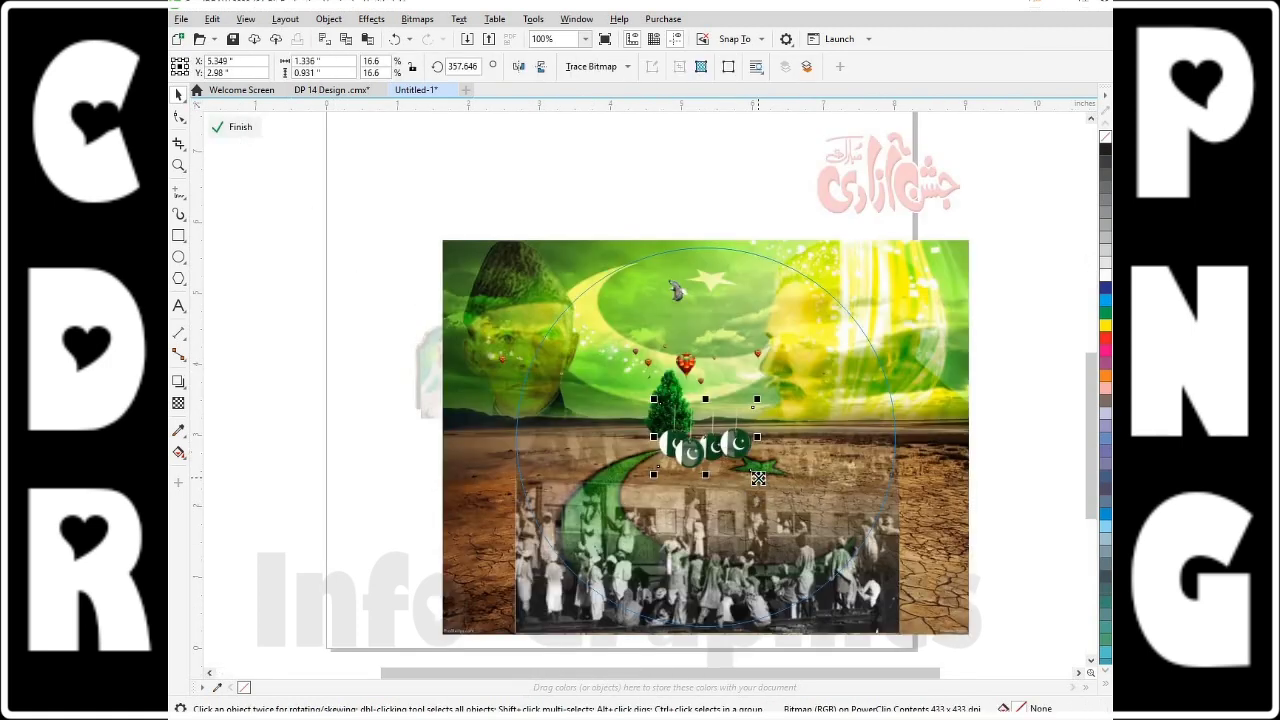
left_click_drag(758, 478, 780, 506)
left_click_drag(723, 443, 718, 318)
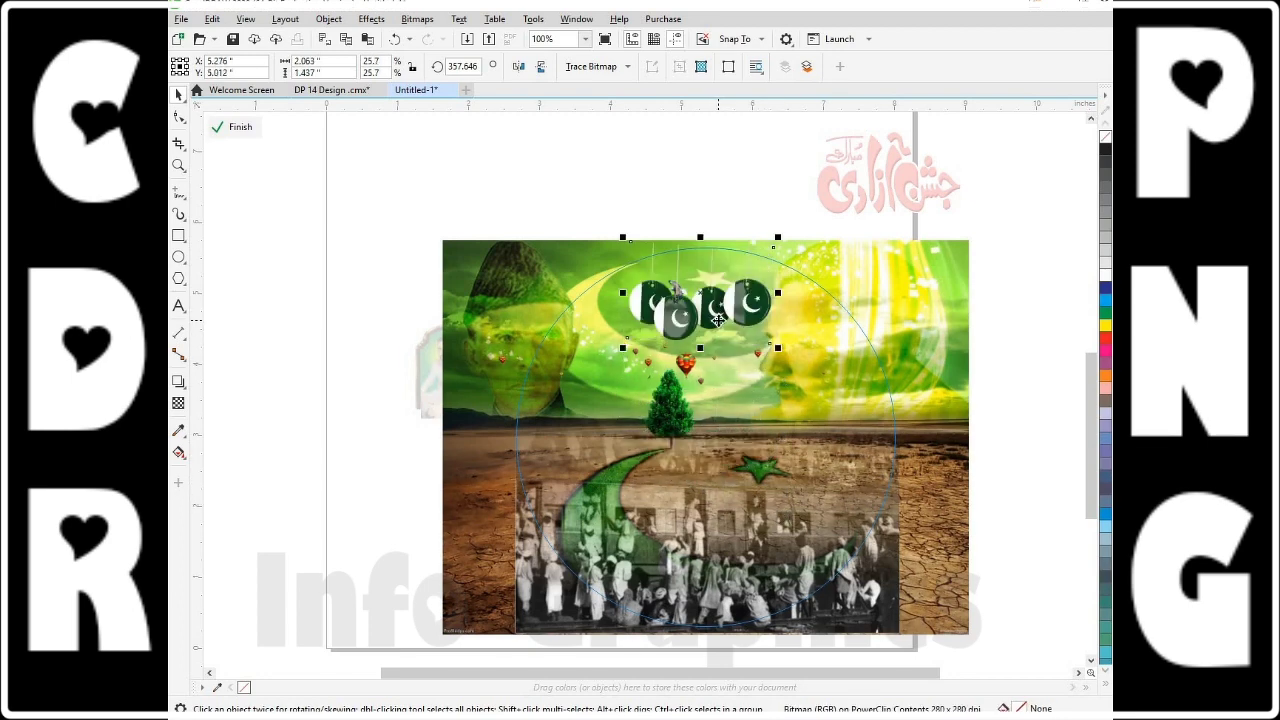
Nudge the flag balls right and up to about X 5.346, Y 5.202 inches and finish editing the PowerClip contents
key("Right")
key("Right")
key("Up")
key("Up")
key("Up")
key("Up")
key("Up")
key("Up")
key("Up")
key("Up")
key("Up")
key("Up")
key("Up")
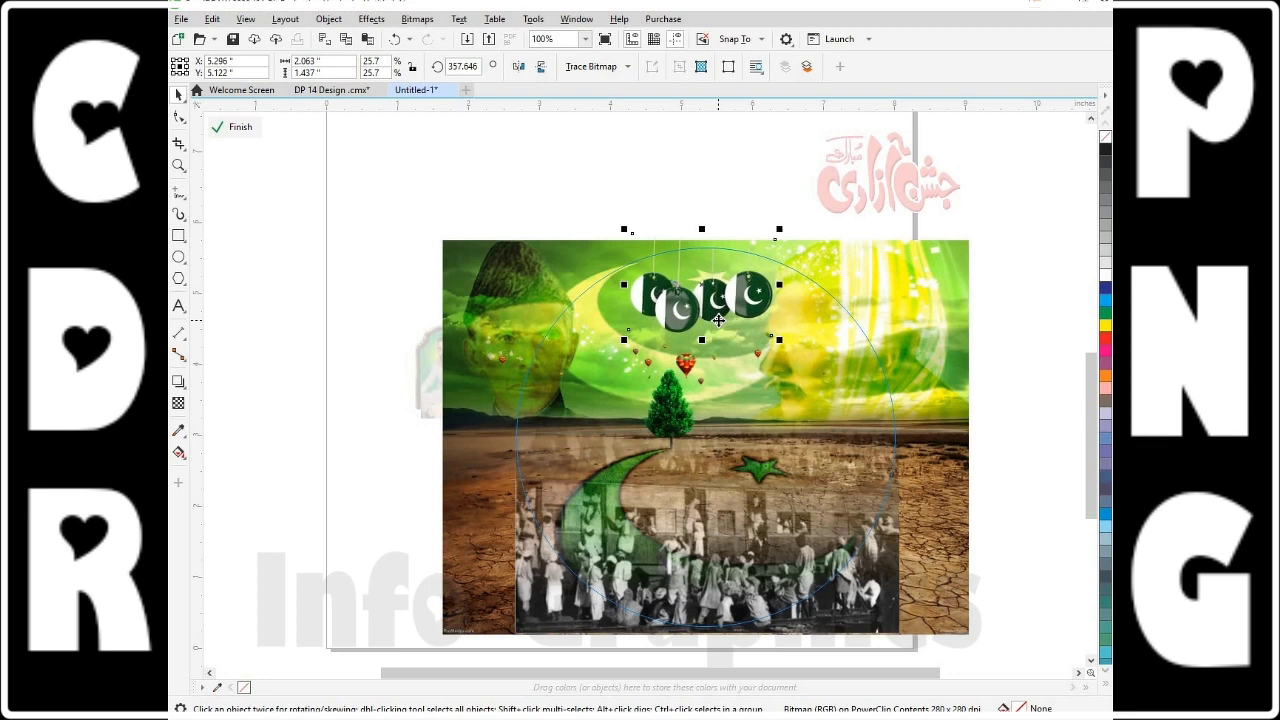
key("Right")
key("Right")
key("Right")
key("Right")
key("Right")
key("Up")
key("Up")
key("Up")
key("Up")
key("Up")
key("Up")
key("Up")
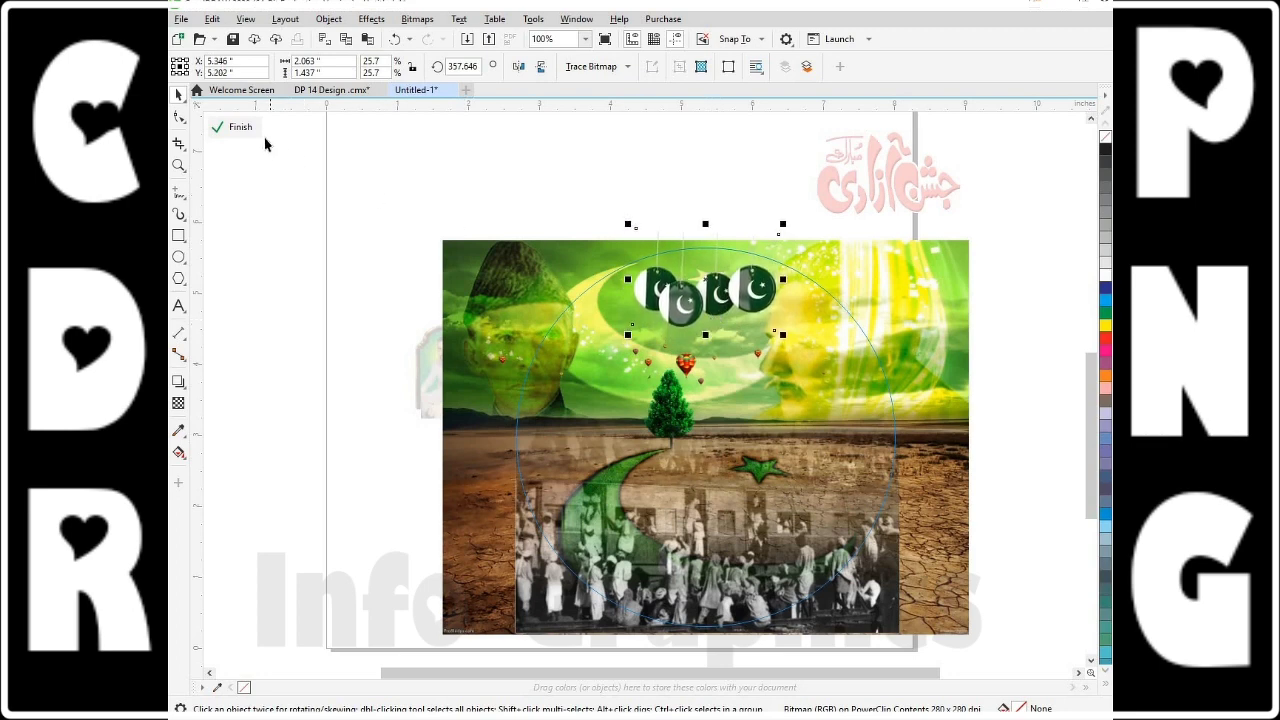
left_click(240, 127)
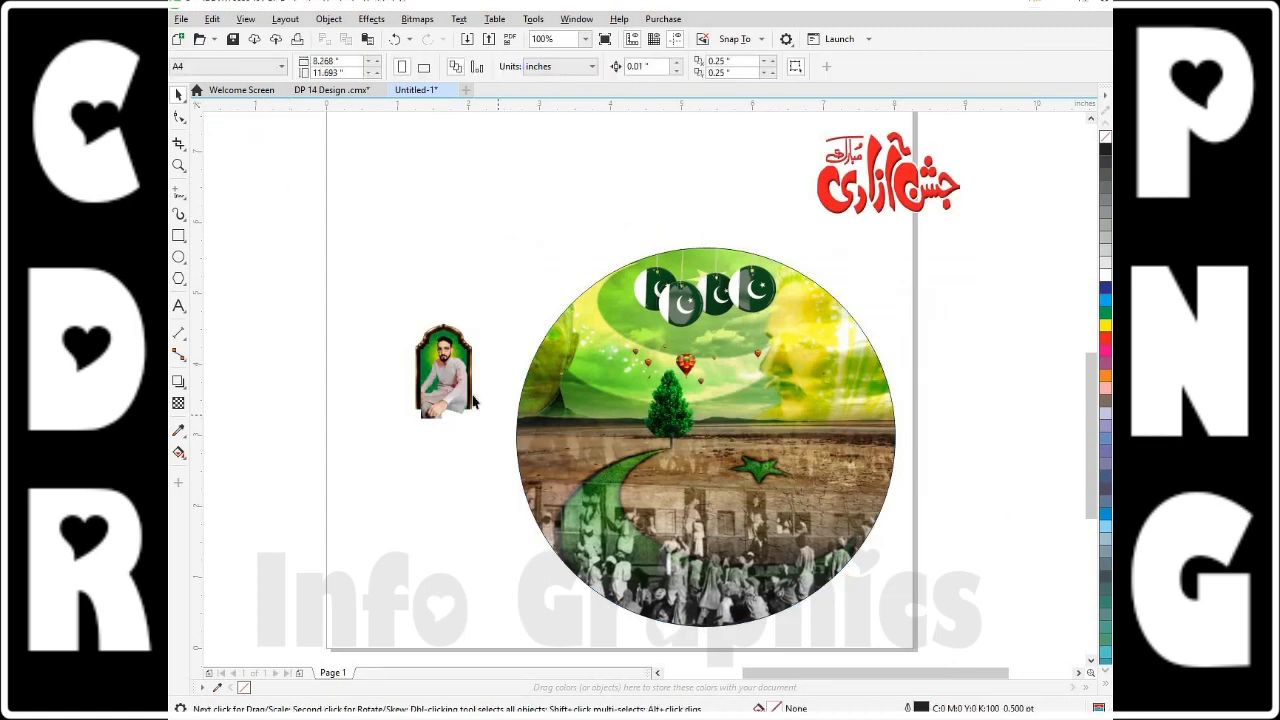
scroll(793, 311, "down", 2)
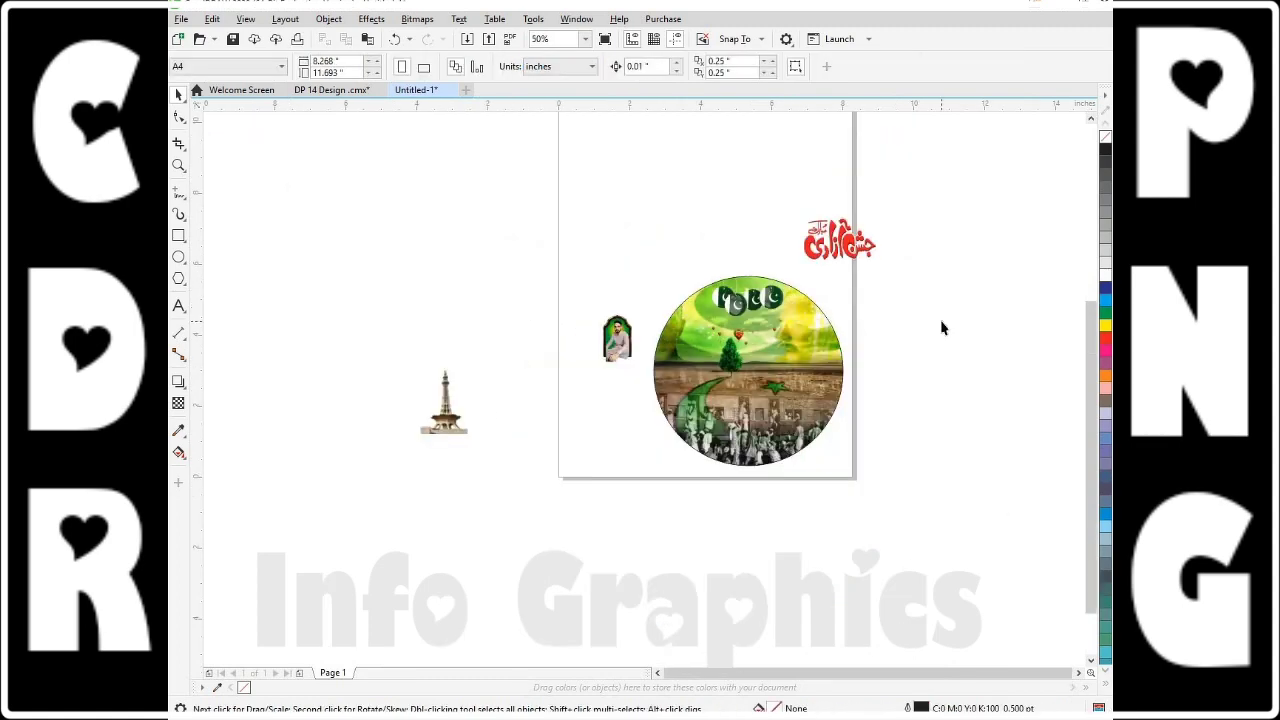
Centre the red Urdu calligraphy title on the circle horizontally and vertically, and bring it to the front
left_click_drag(746, 277, 749, 274)
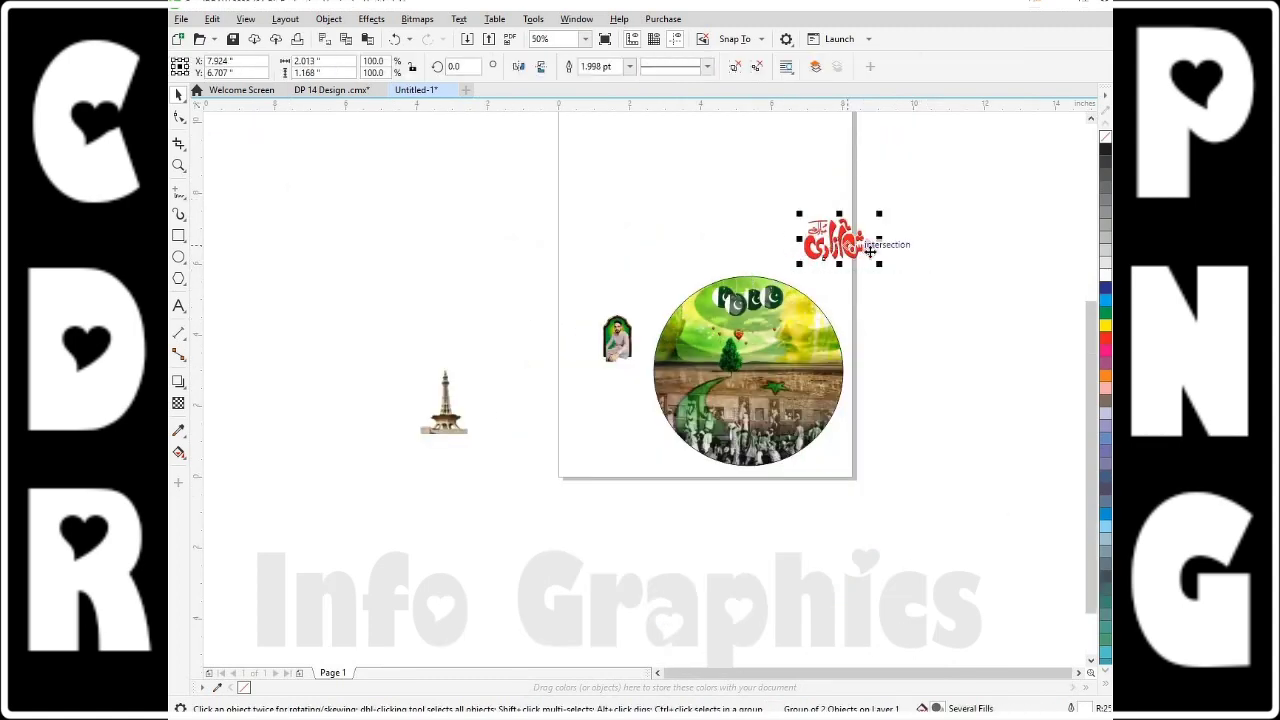
left_click(792, 372, "shift")
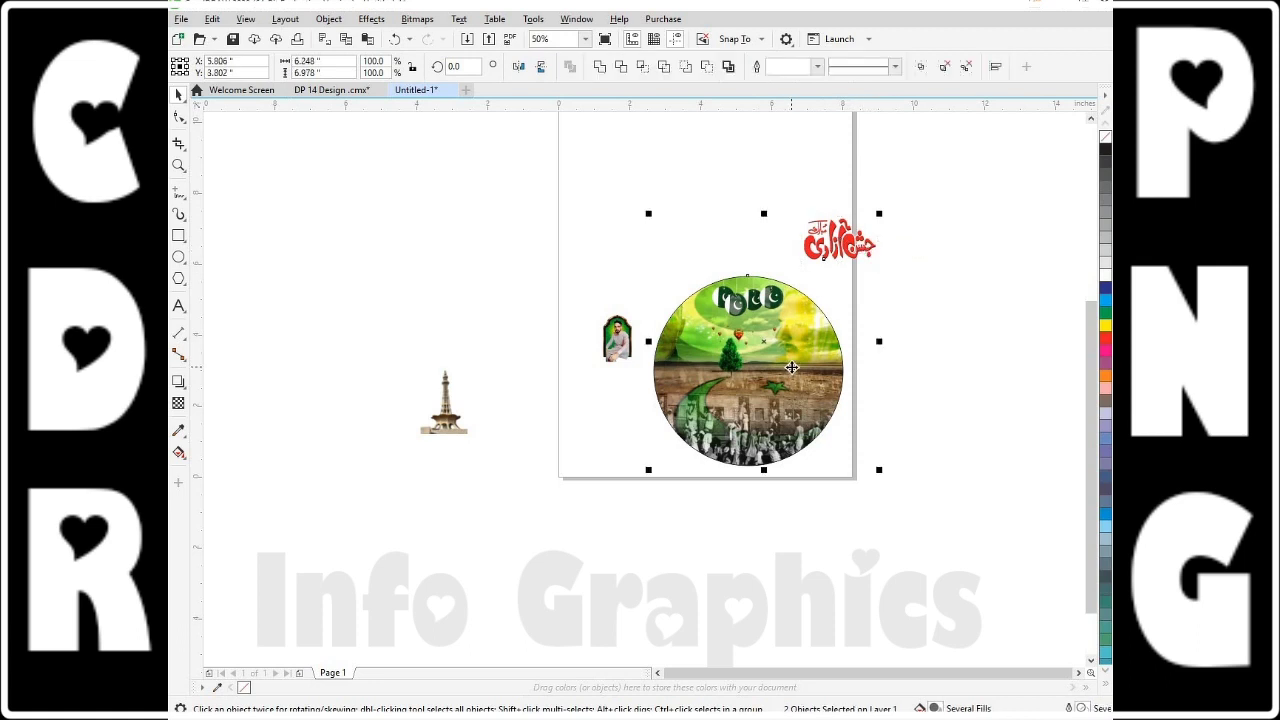
key("c")
key("e")
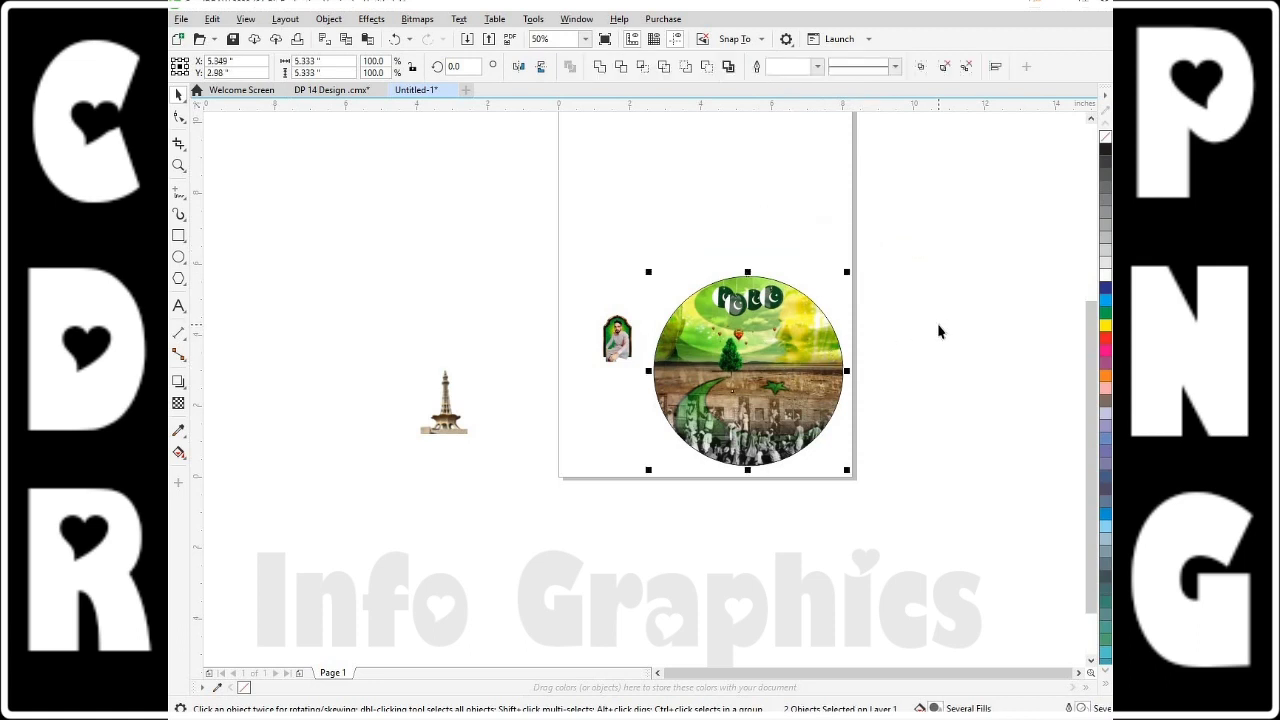
left_click(911, 307)
left_click_drag(641, 436, 643, 431)
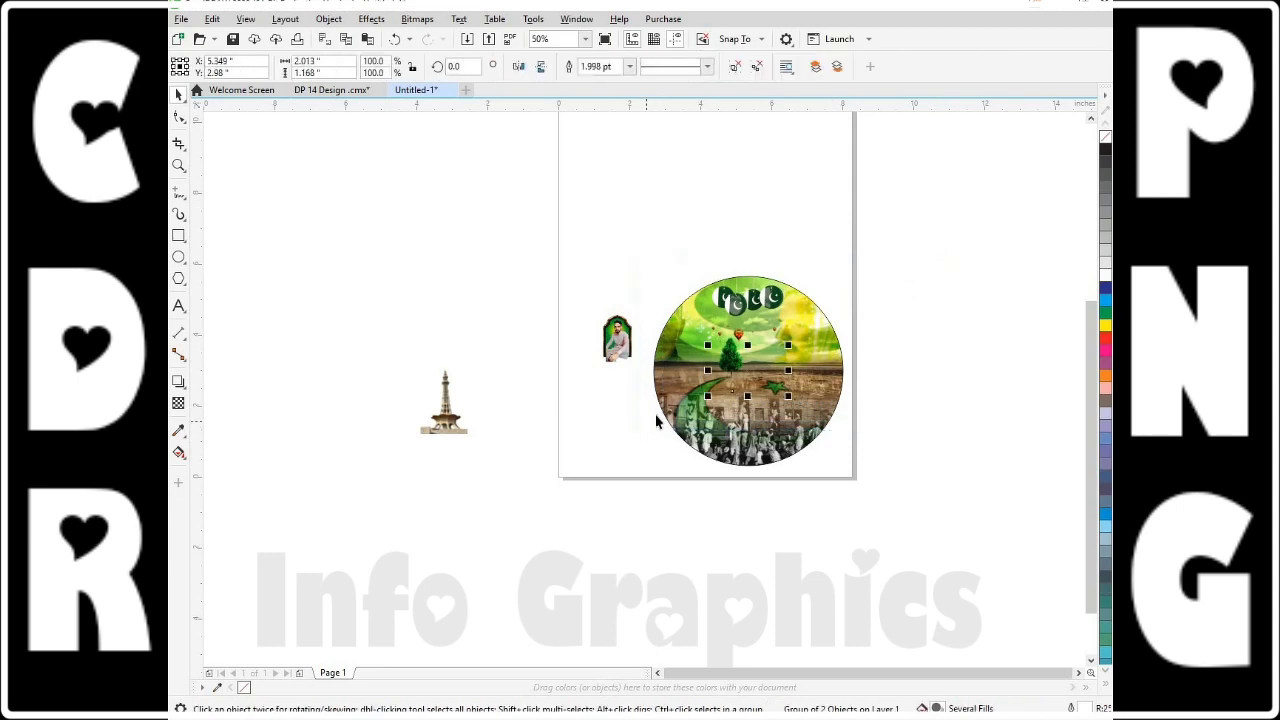
key("shift+Page_Up")
Enlarge the red calligraphy title proportionally from its centre to about 2.73 inches wide
scroll(791, 412, "up", 2)
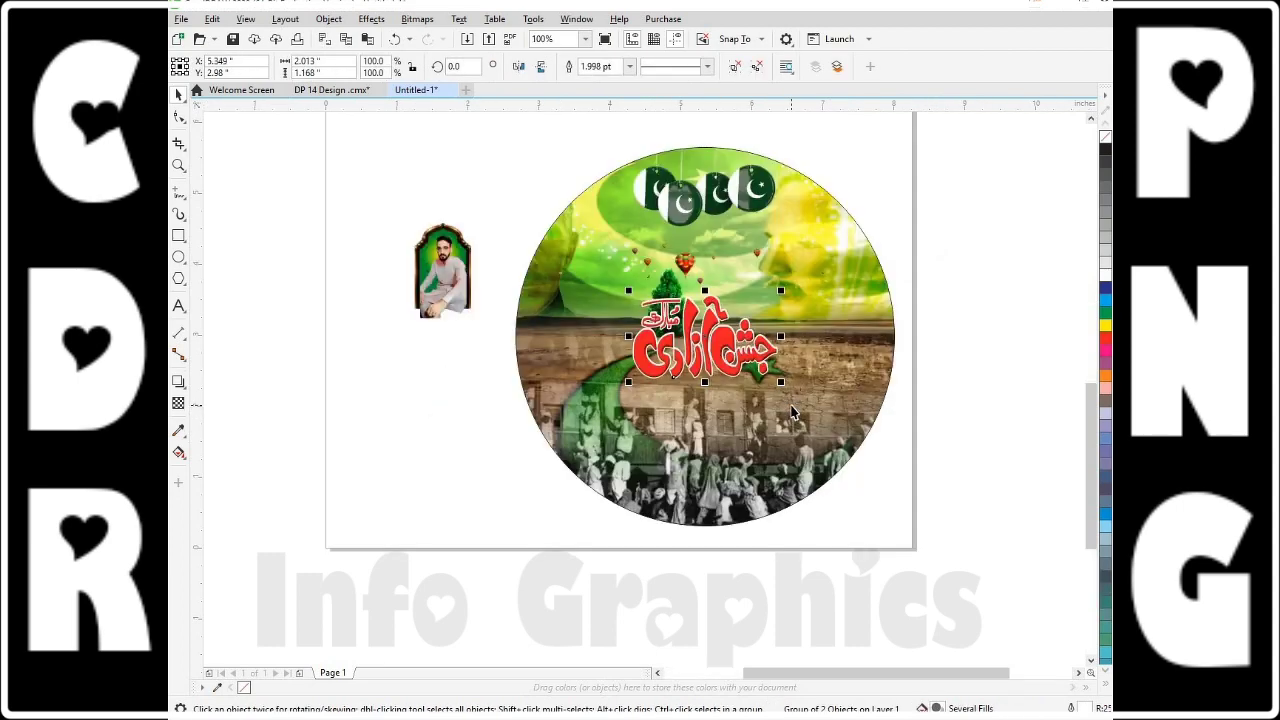
left_click_drag(786, 384, 803, 392)
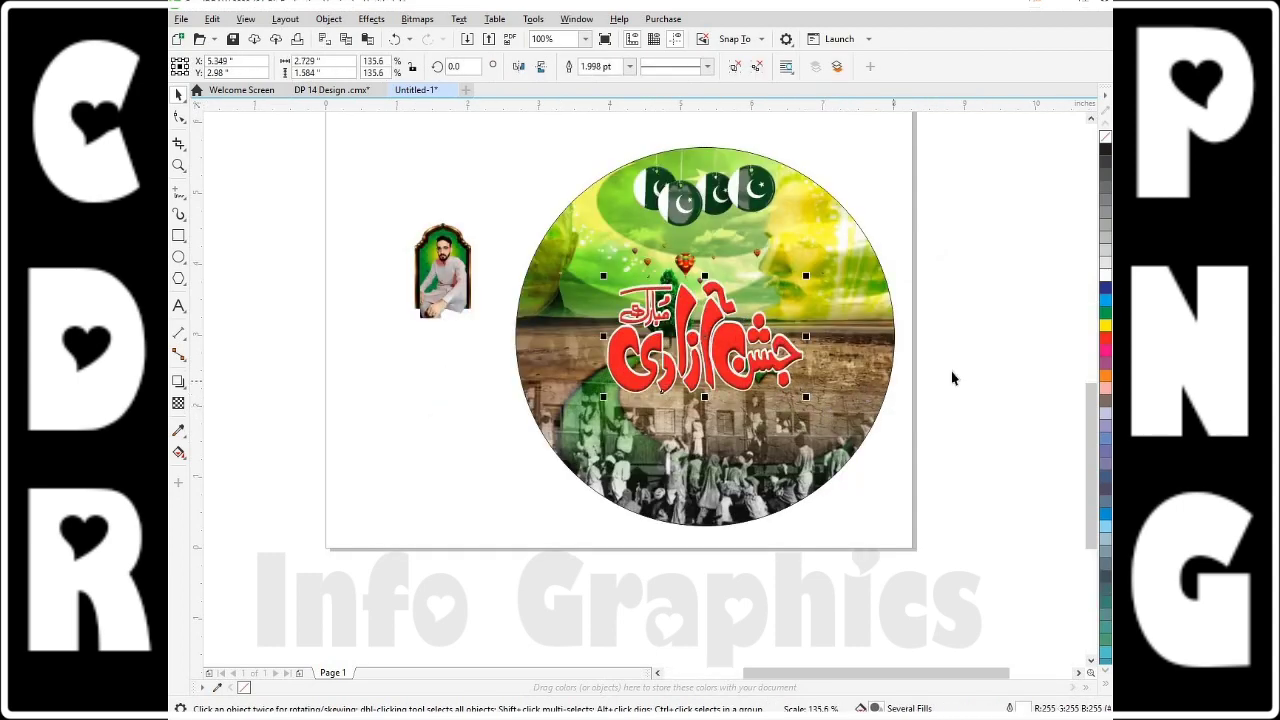
left_click(951, 371)
Nudge the red calligraphy title straight up within the circle to about Y 3.35 inches
left_click(764, 375)
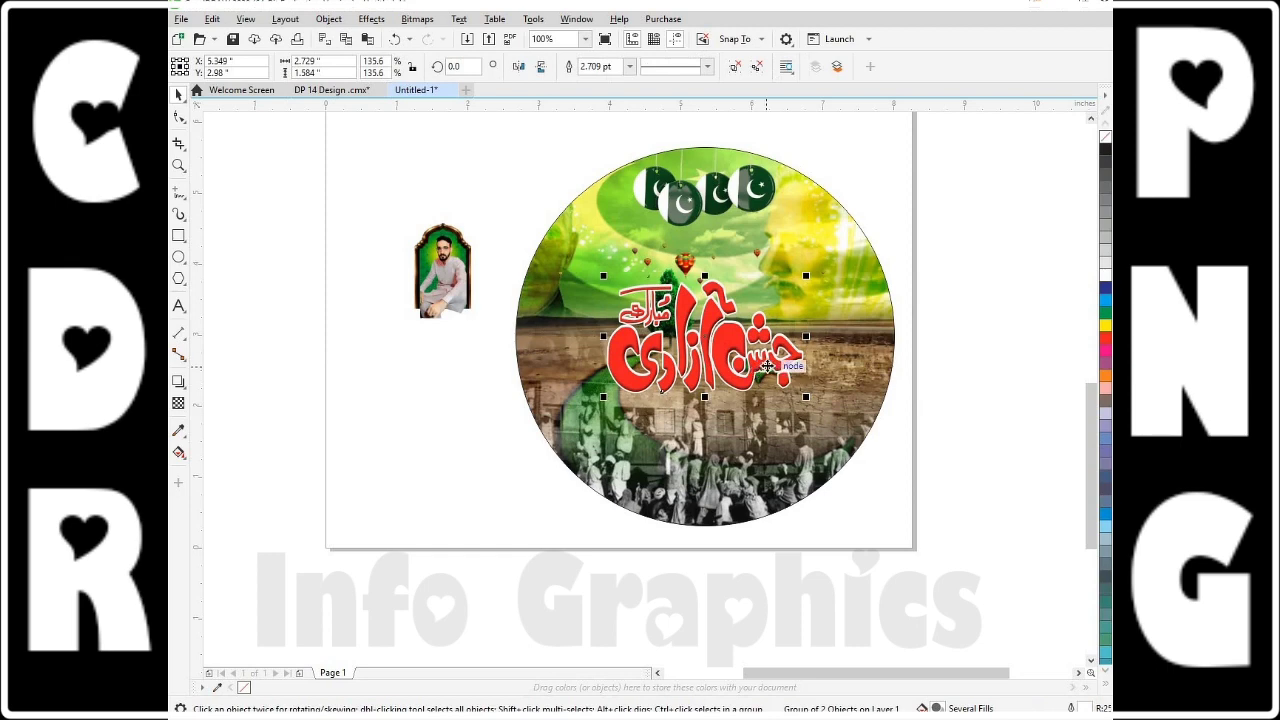
key("Up")
key("Up")
key("Up")
key("Up")
key("Up")
key("Up")
key("Up")
key("Up")
key("Up")
key("Up")
key("Up")
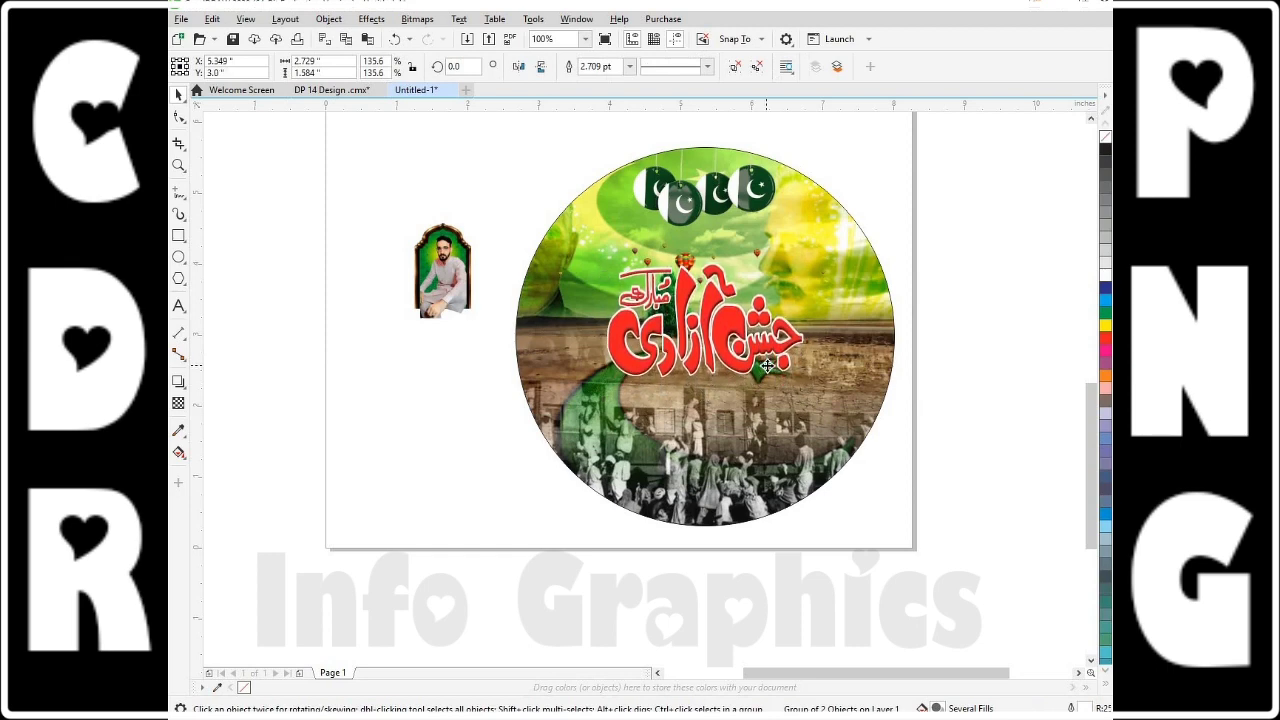
key("Up")
key("Up")
key("Up")
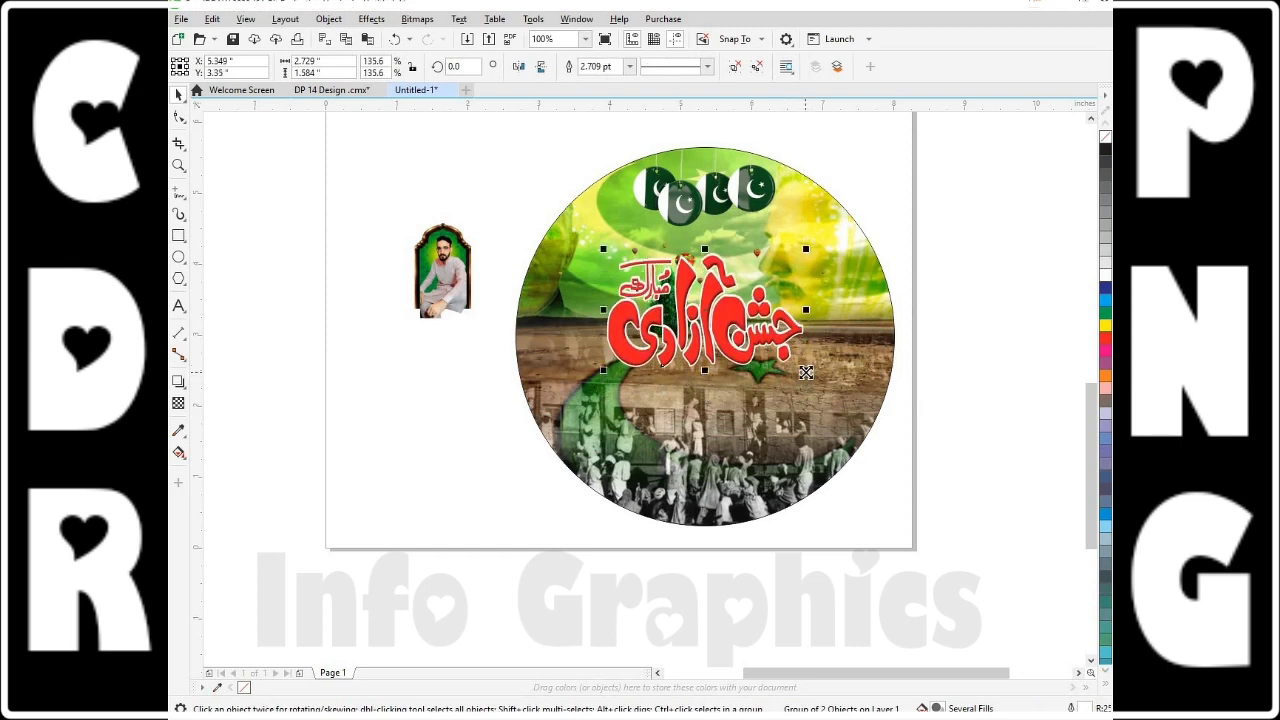
Enlarge the calligraphy title to about 3.15 inches wide and nudge it slightly to X 5.359, Y 3.36 inches
left_click_drag(806, 372, 820, 379)
key("Up")
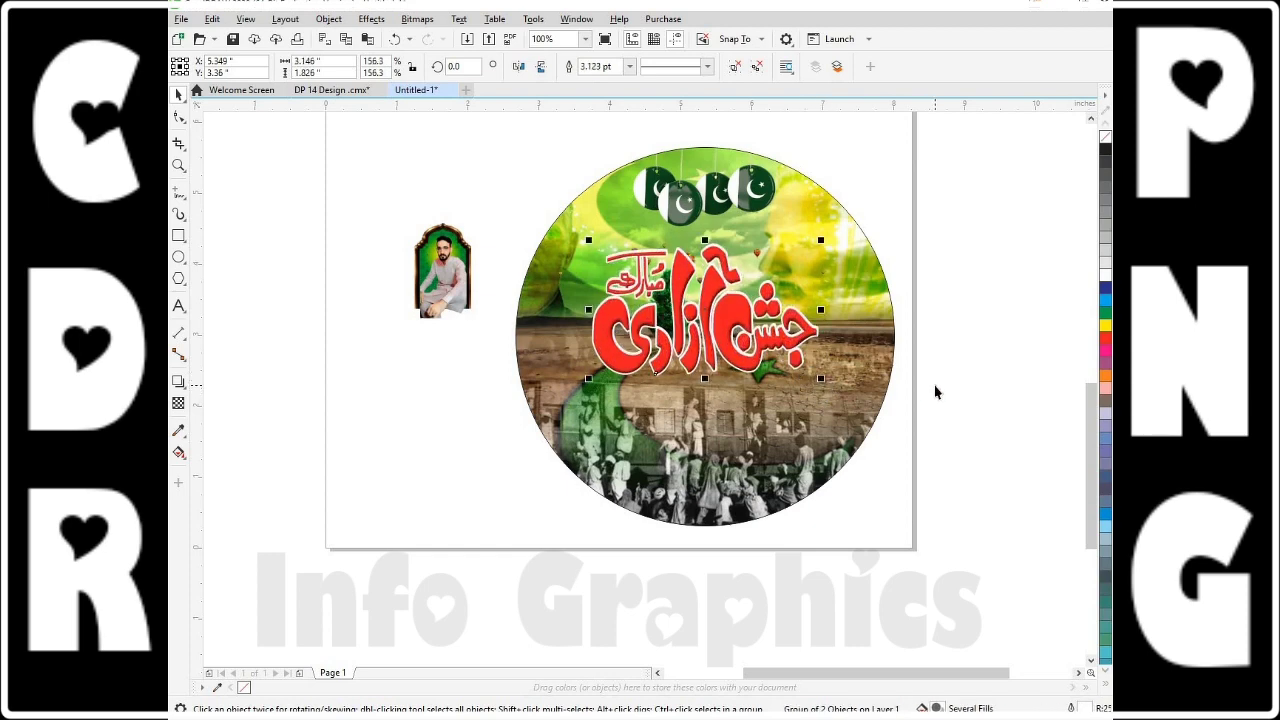
key("ctrl+Right")
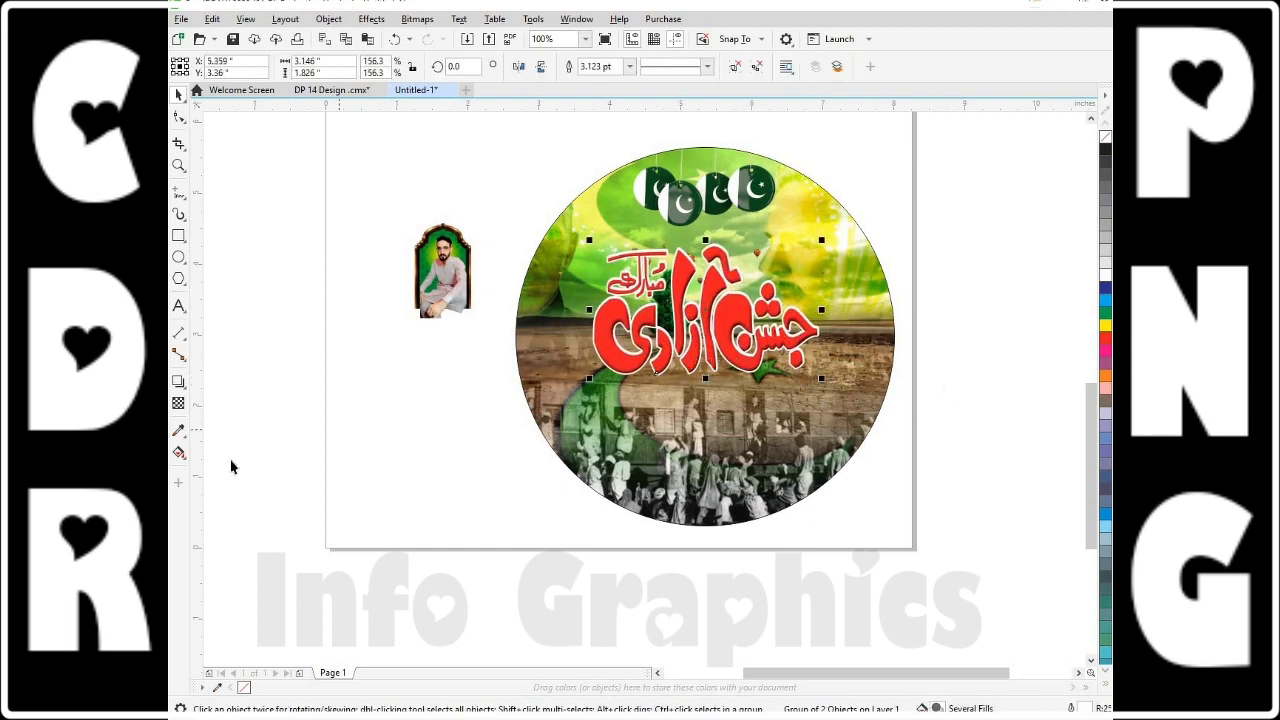
Try a downward fountain transparency on the red calligraphy title's fill, and undo it
left_click(178, 404)
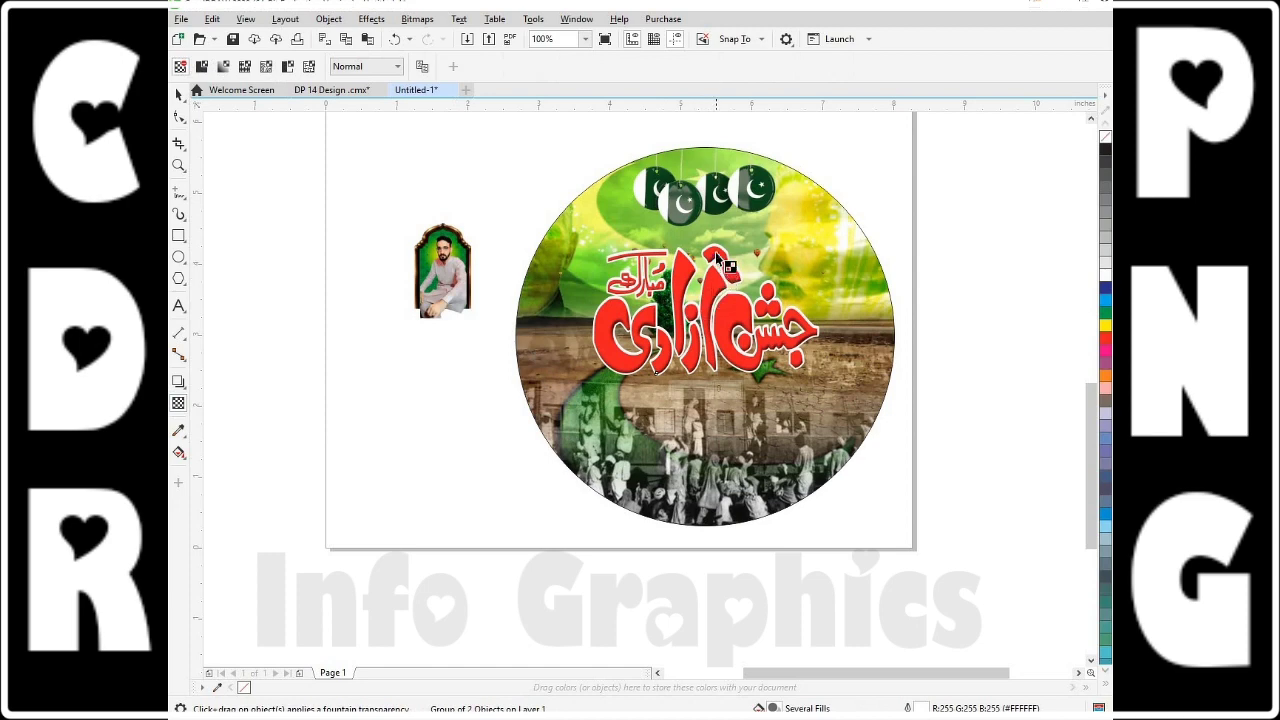
left_click_drag(715, 250, 713, 330)
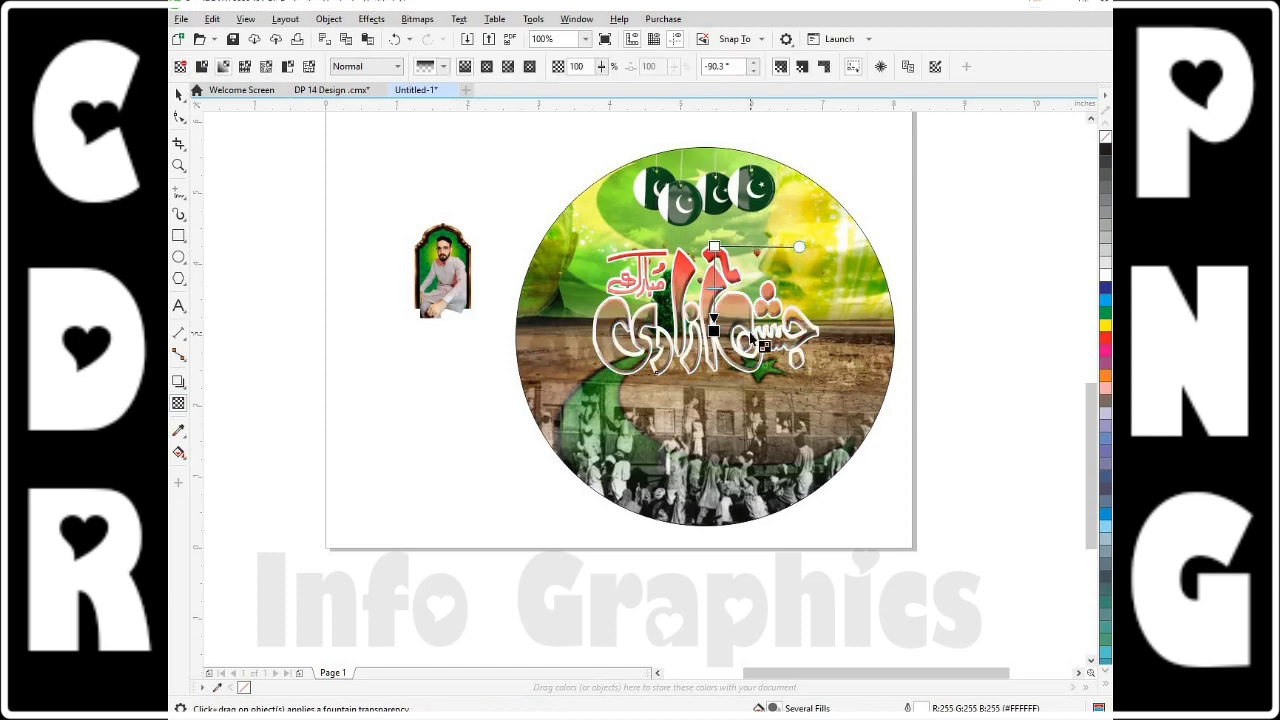
key("ctrl+z")
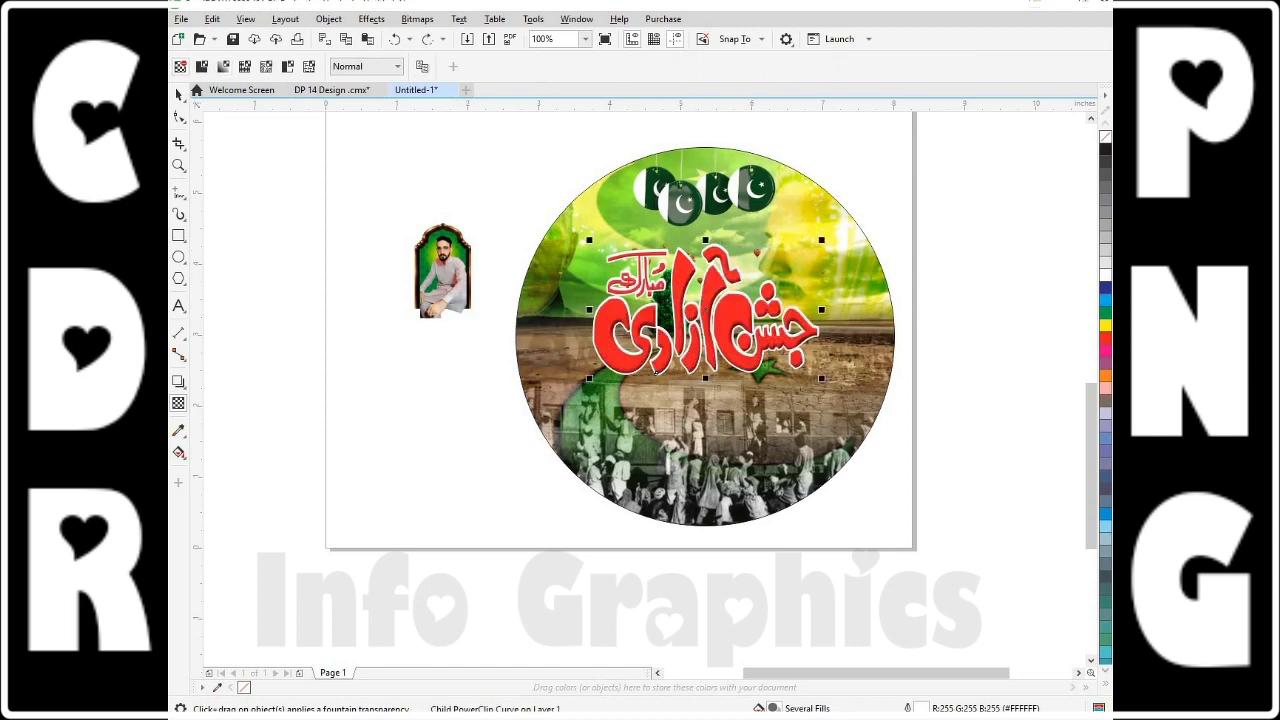
Add a downward drop shadow to the red calligraphy title and colour it green from the CMYK Palette
left_click(178, 381)
left_click_drag(706, 245, 706, 378)
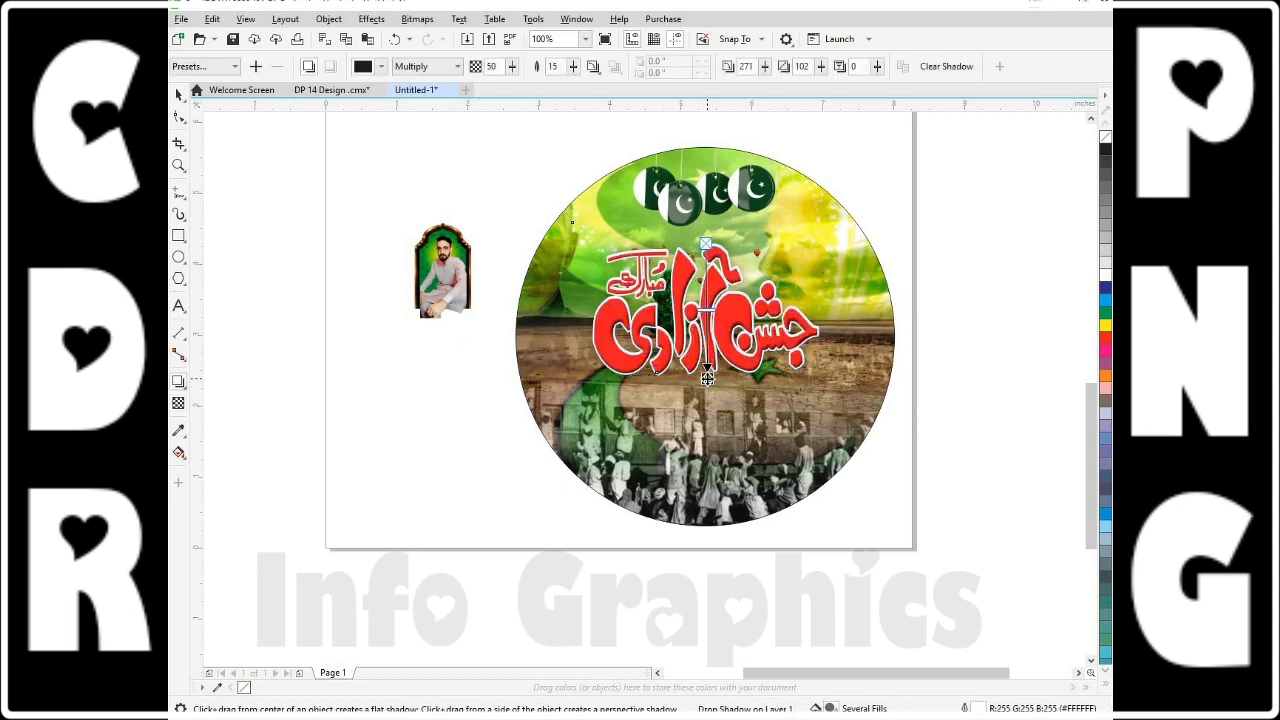
left_click(382, 67)
left_click(462, 160)
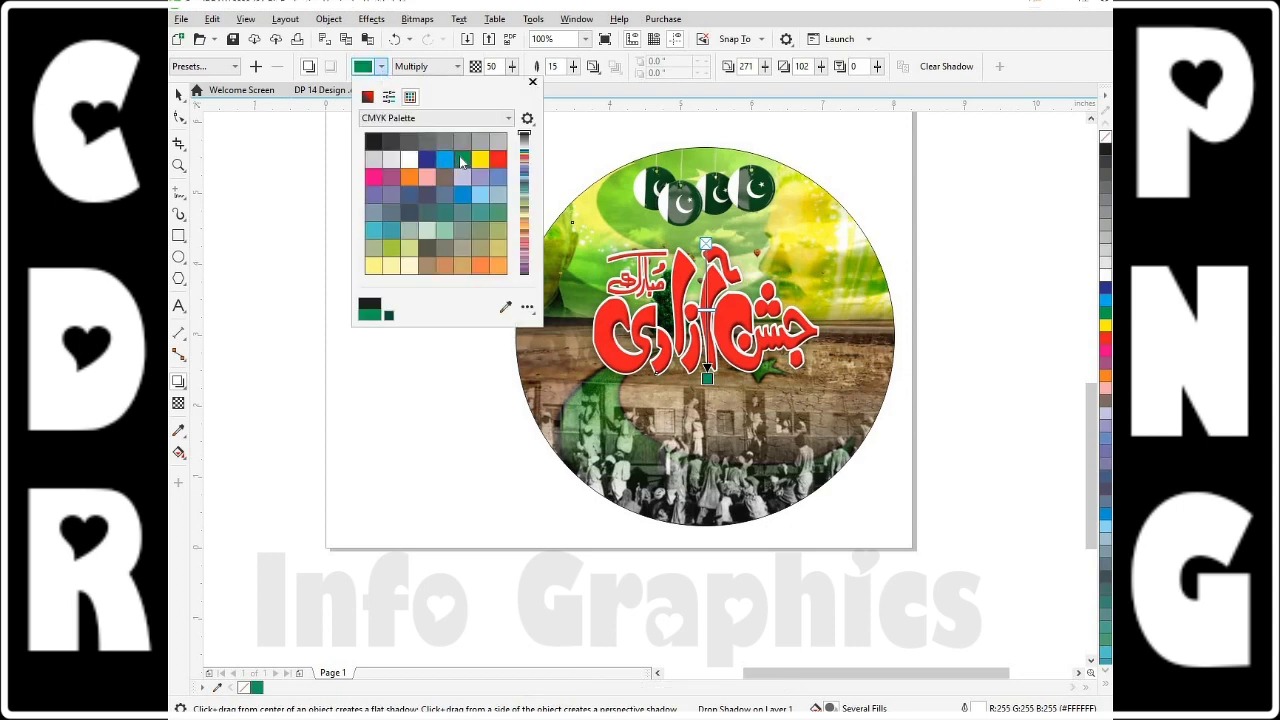
left_click(710, 318)
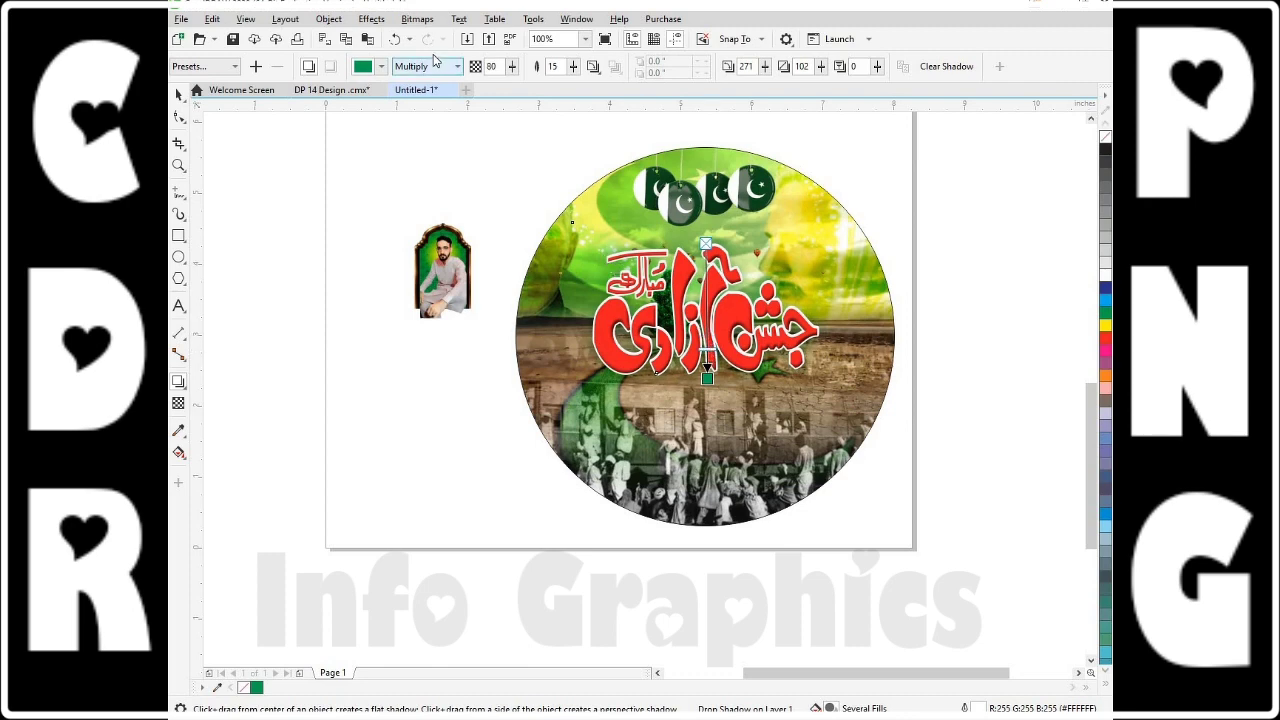
Set the title shadow's merge mode to Normal and its opacity to 62
left_click(461, 68)
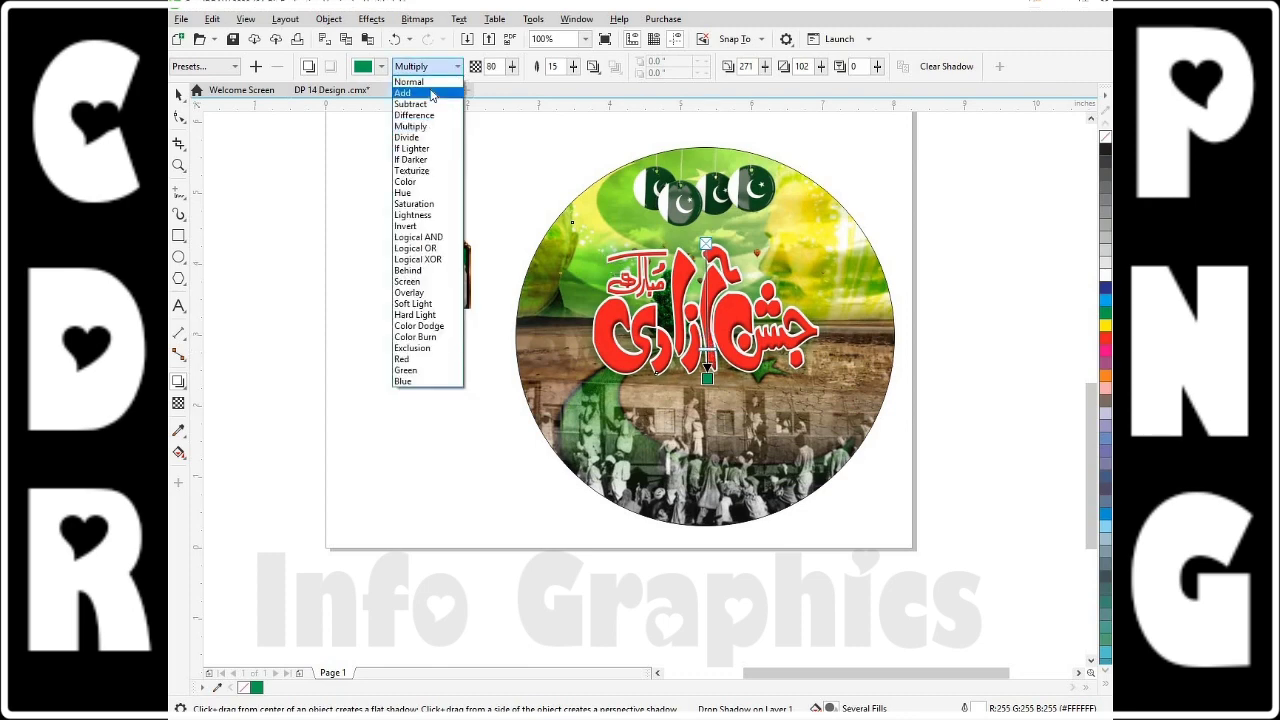
left_click(409, 82)
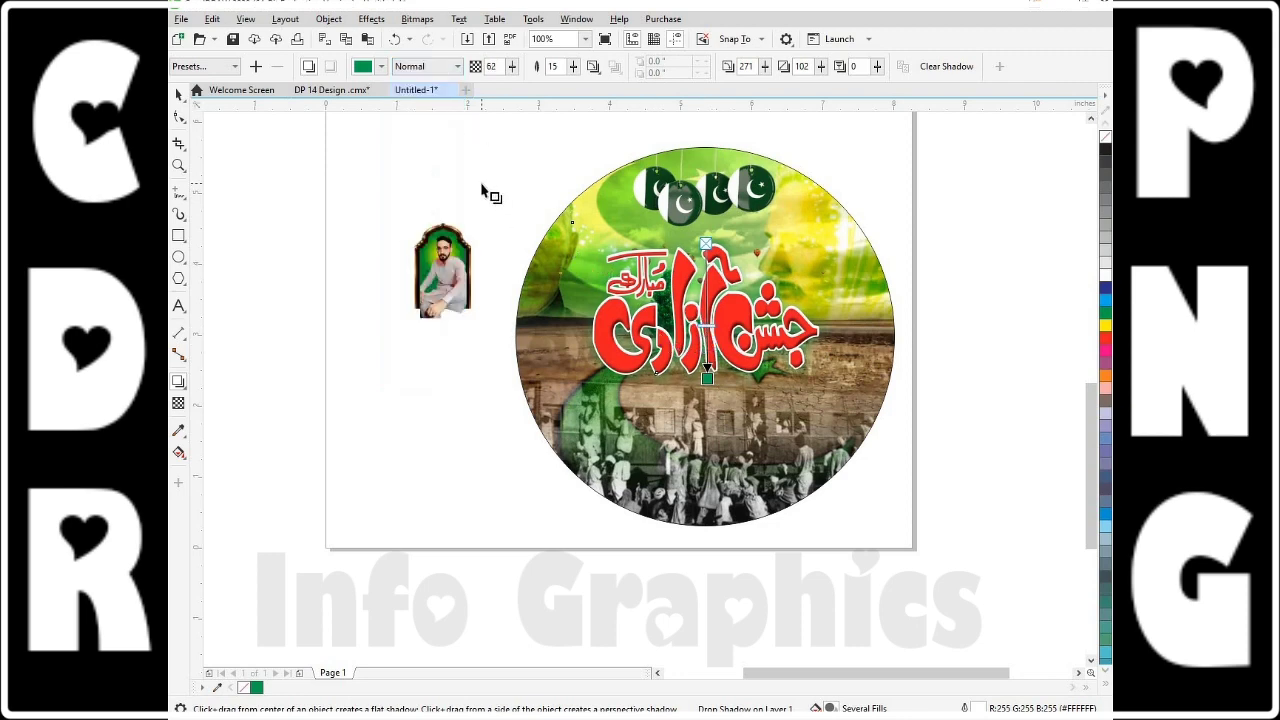
left_click(483, 192)
left_click(177, 94)
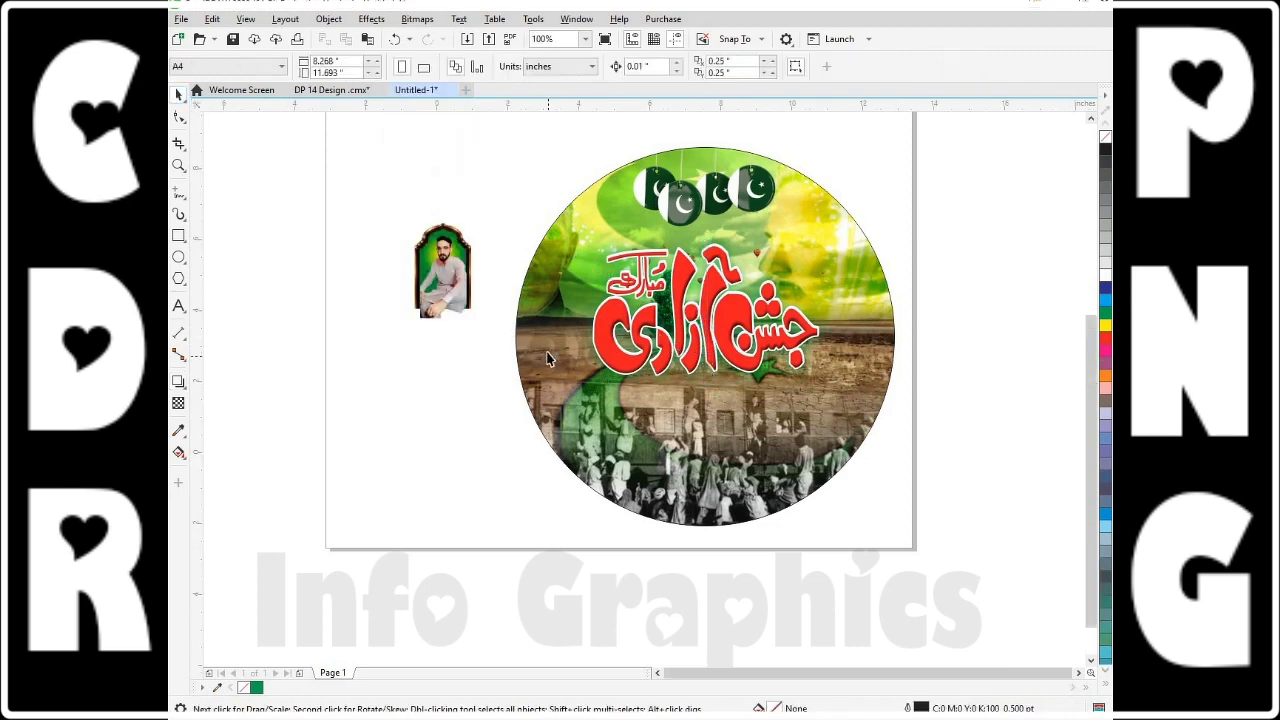
PowerClip the minaret picture inside the circle and open the circle's contents for editing
scroll(548, 358, "down", 1)
left_click(329, 393)
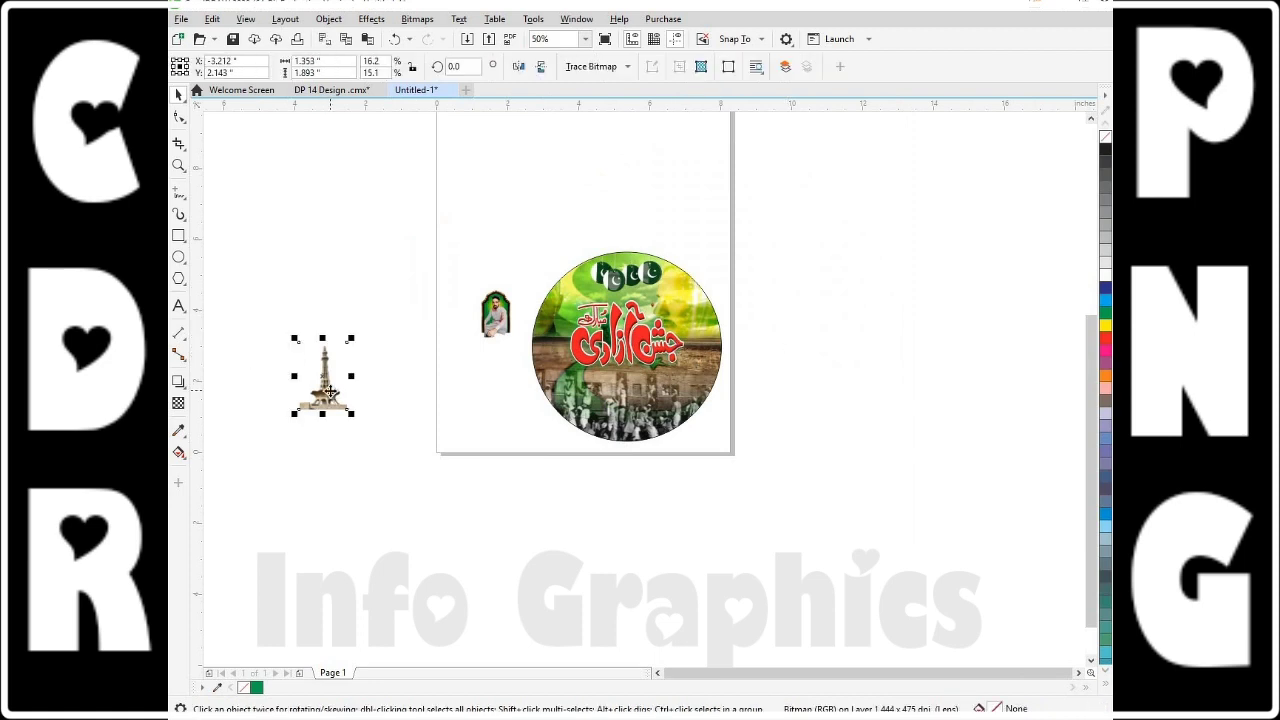
right_click(325, 394)
left_click(508, 402)
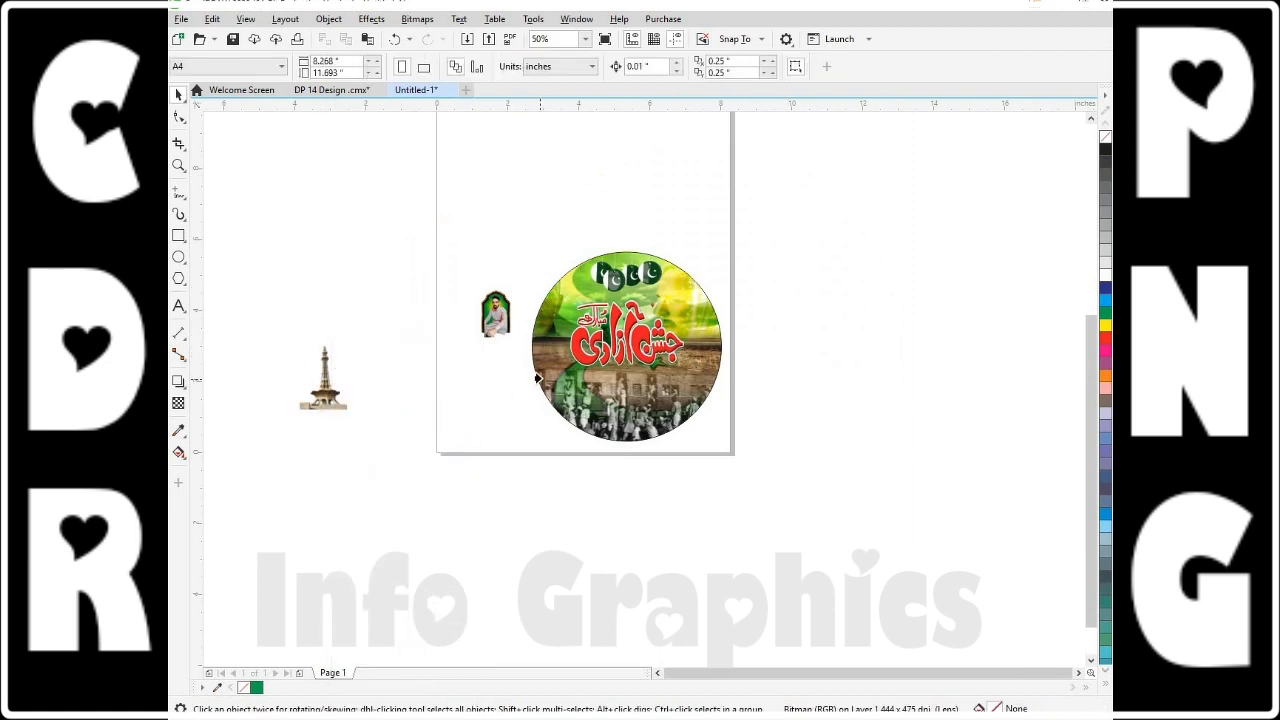
left_click(540, 378)
left_click(222, 127)
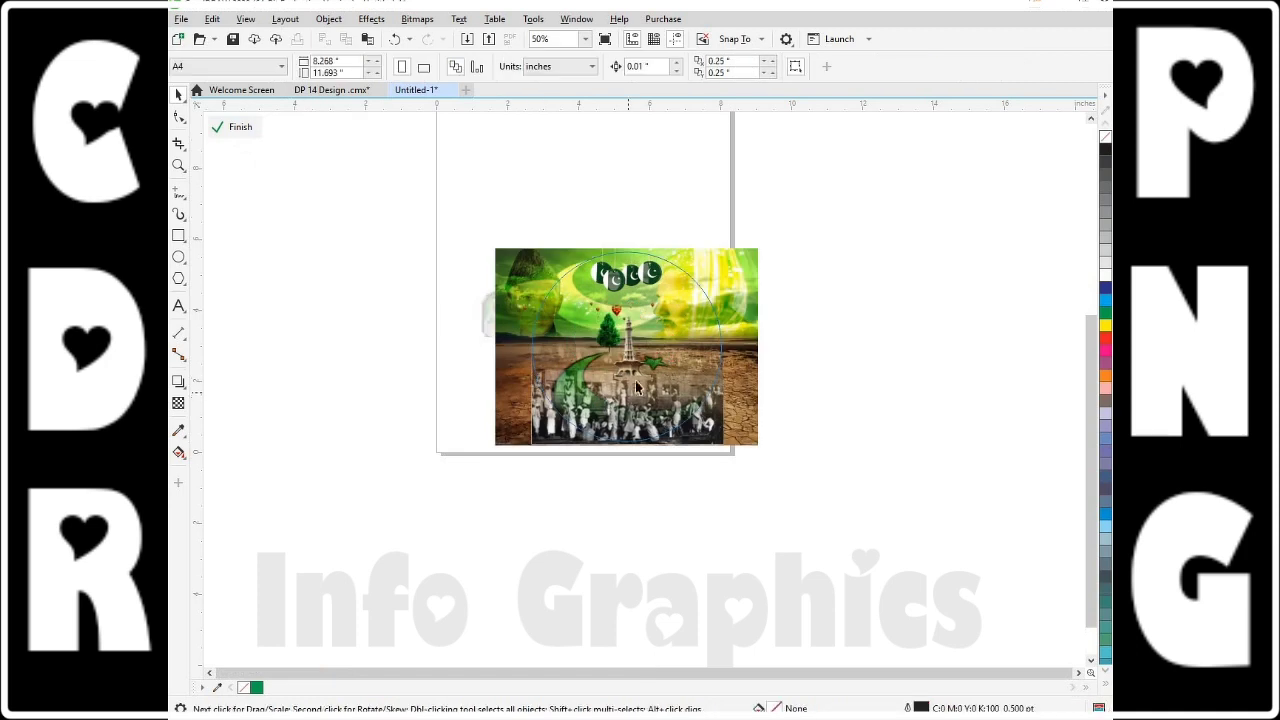
Enlarge the minaret to about 2.27 inches wide, place it at about X 3.545, Y 2.385 inches, and finish editing the contents
left_click_drag(636, 388, 657, 456)
scroll(563, 420, "up", 1)
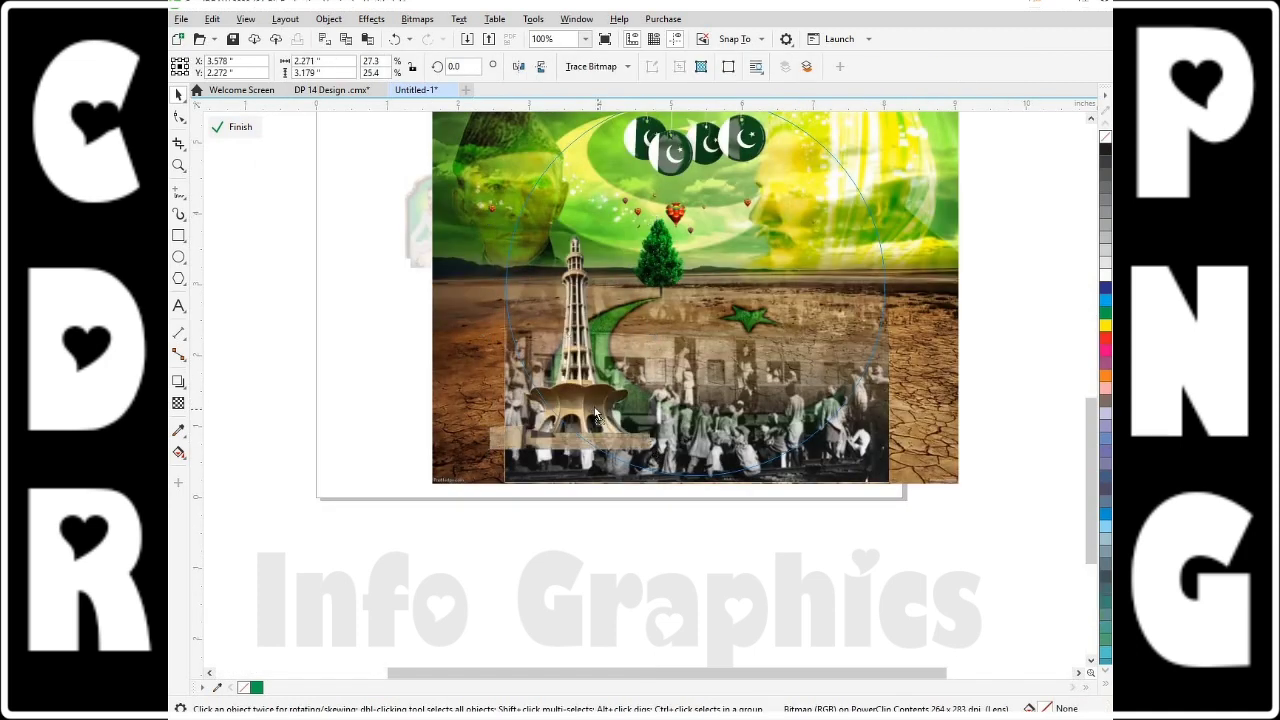
left_click_drag(589, 394, 584, 387)
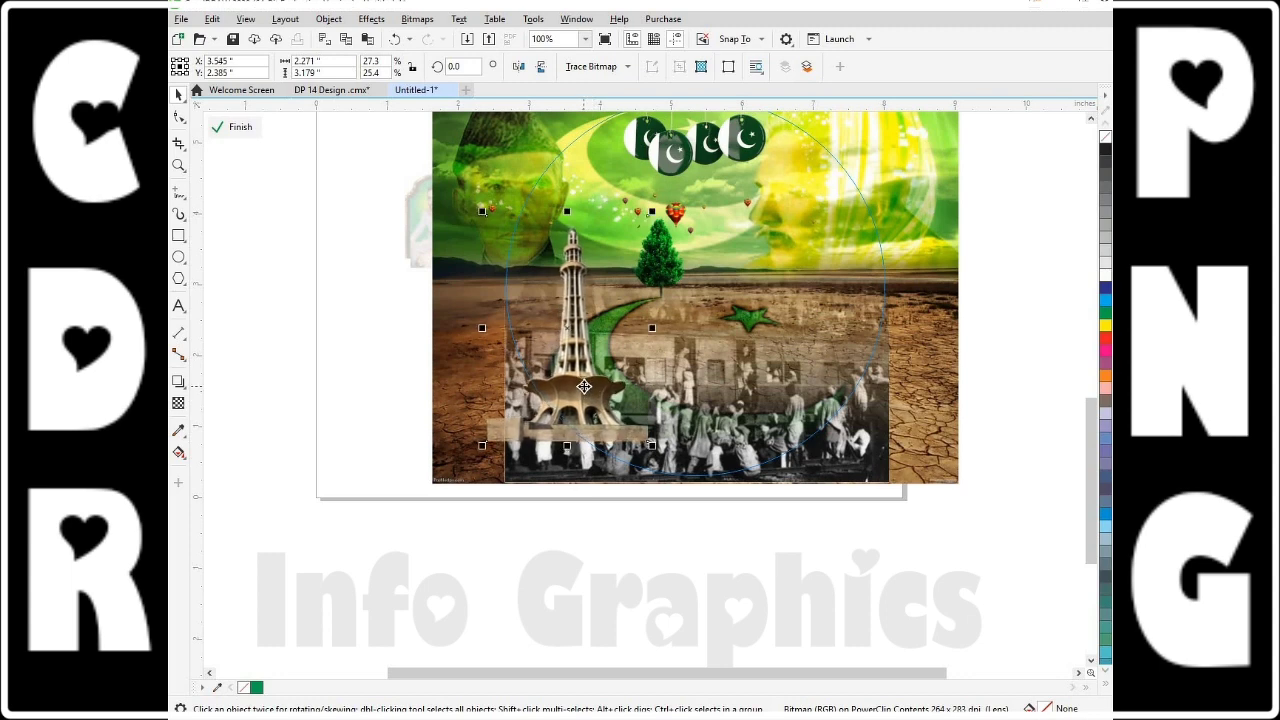
left_click(240, 127)
left_click(672, 528)
Reopen the circle's contents, enlarge the minaret to about 2.55 inches wide, and nudge it left to about X 3.39, Y 2.2 inches
double_click(584, 381)
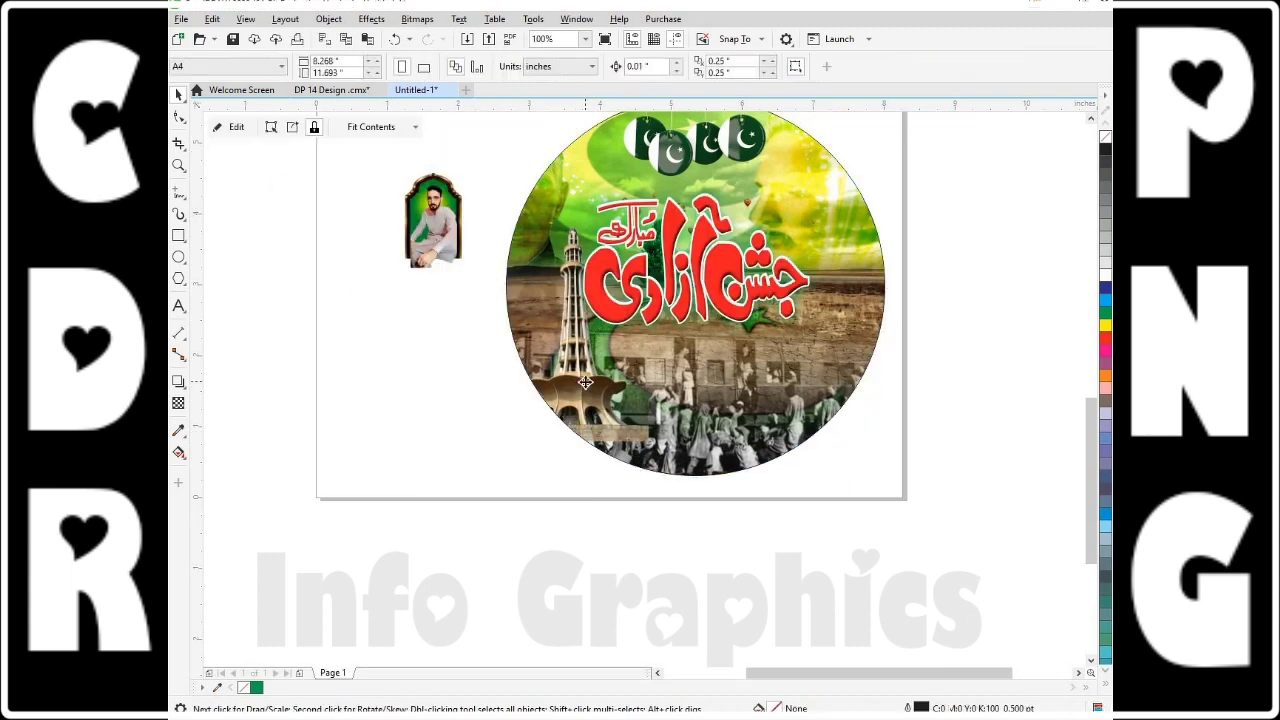
left_click(584, 381)
key("Left")
key("Left")
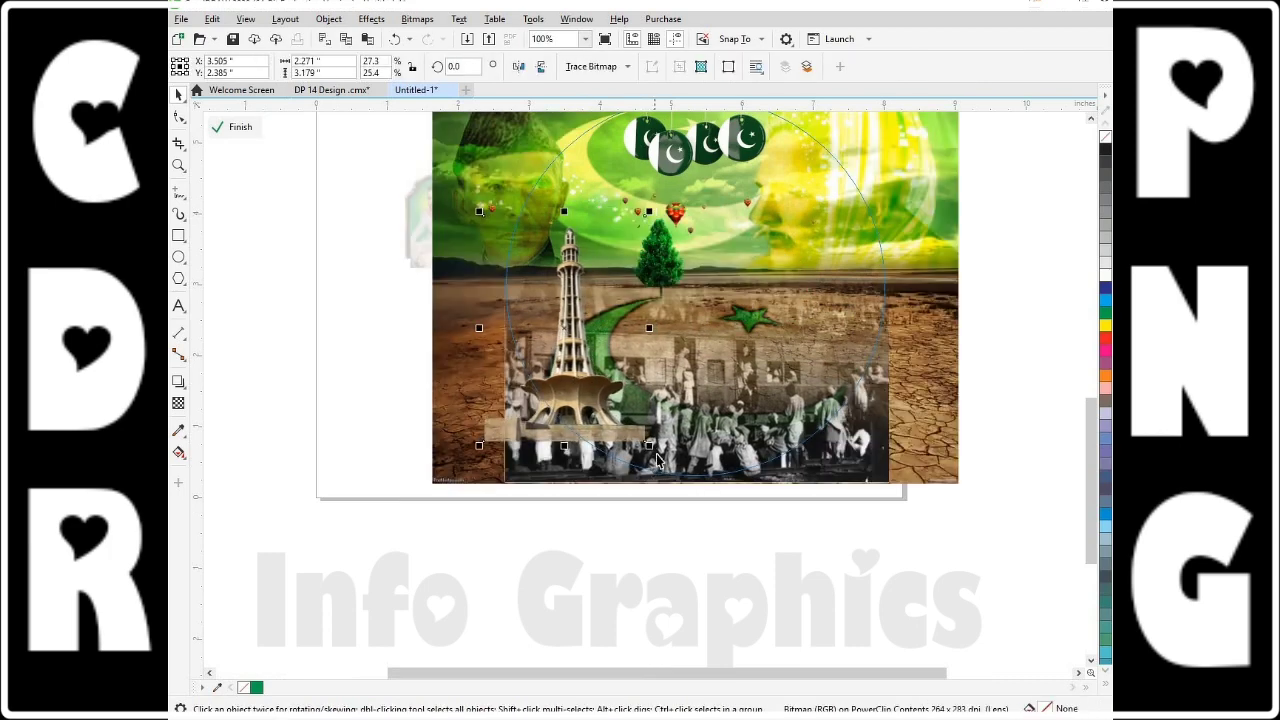
left_click_drag(648, 443, 668, 486)
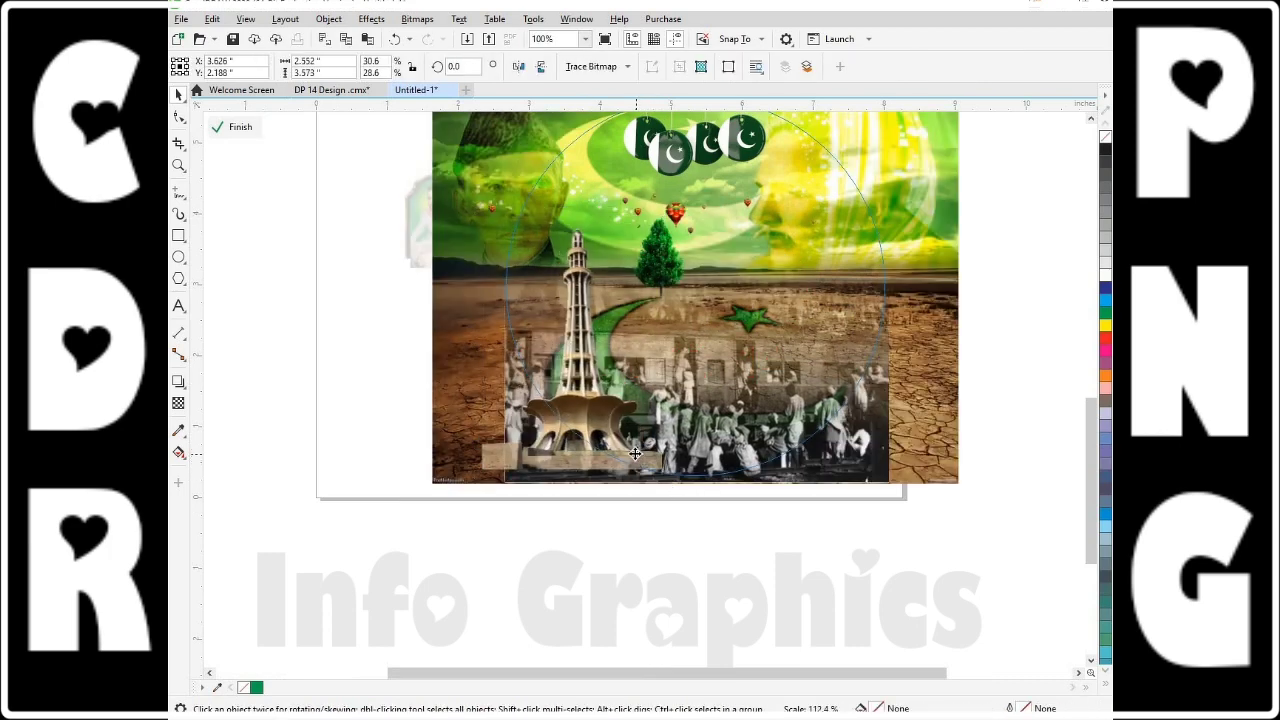
key("Left")
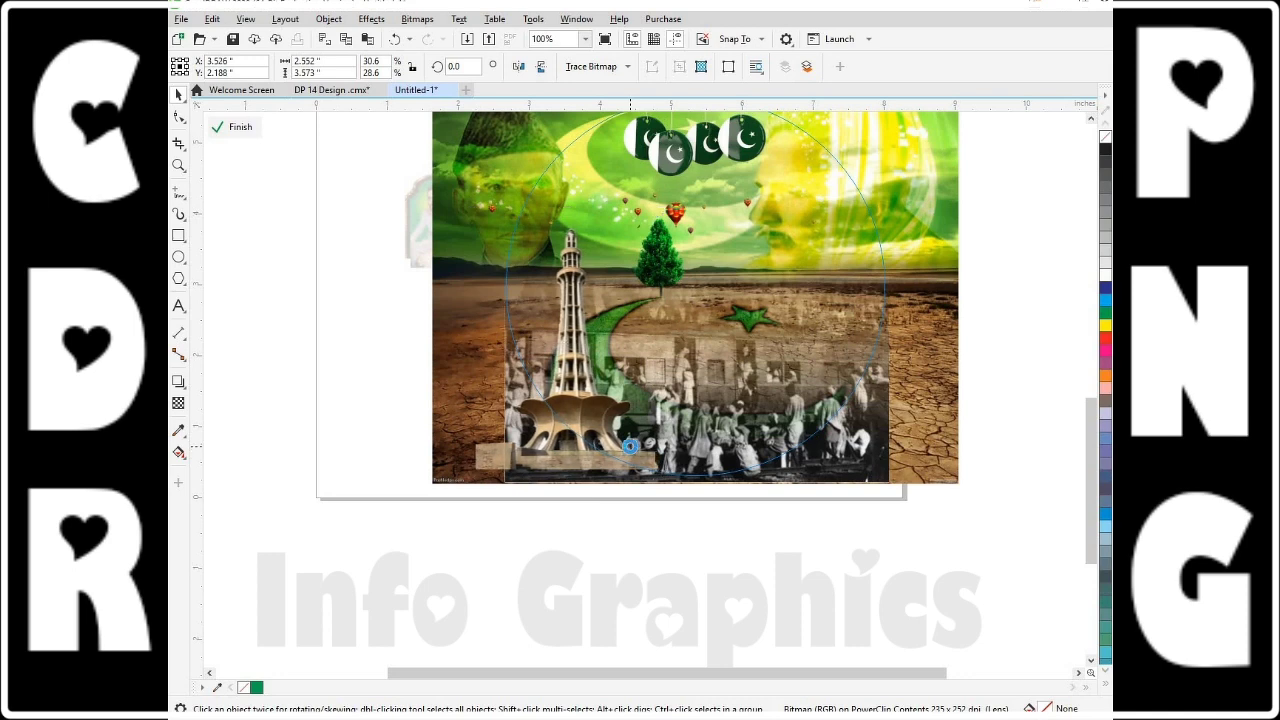
key("Left")
key("Left")
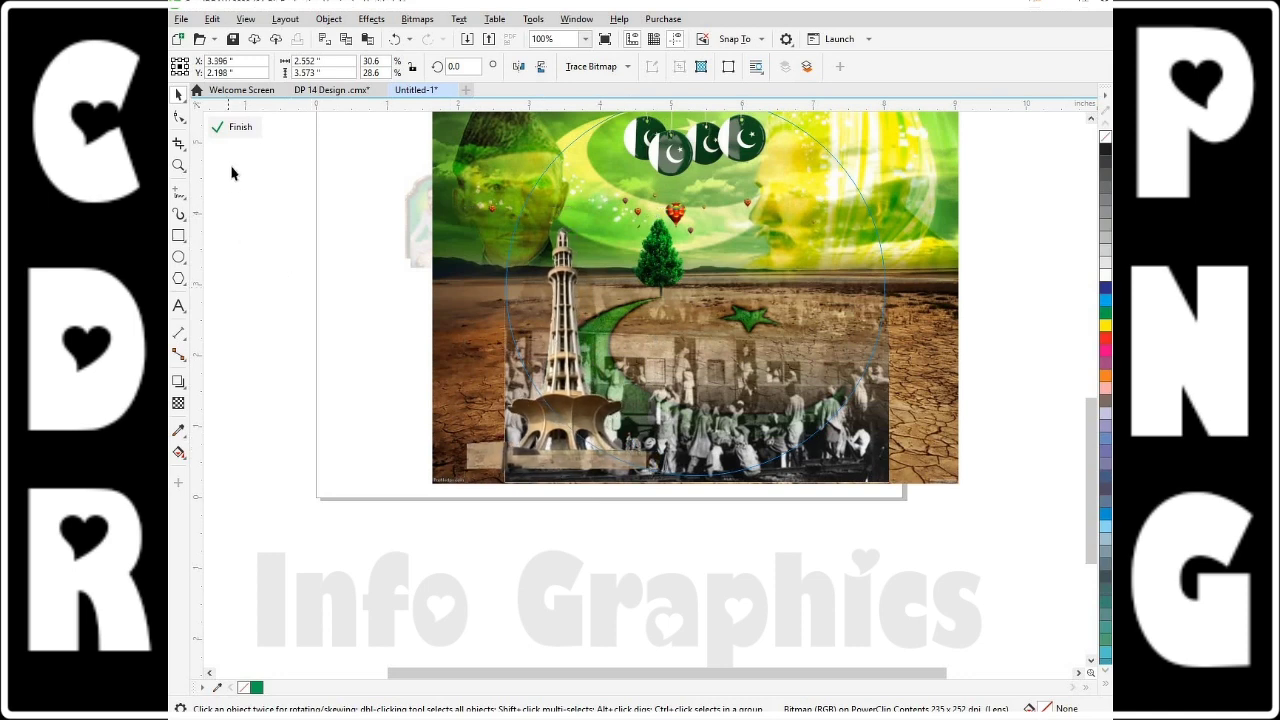
left_click(234, 127)
left_click(884, 518)
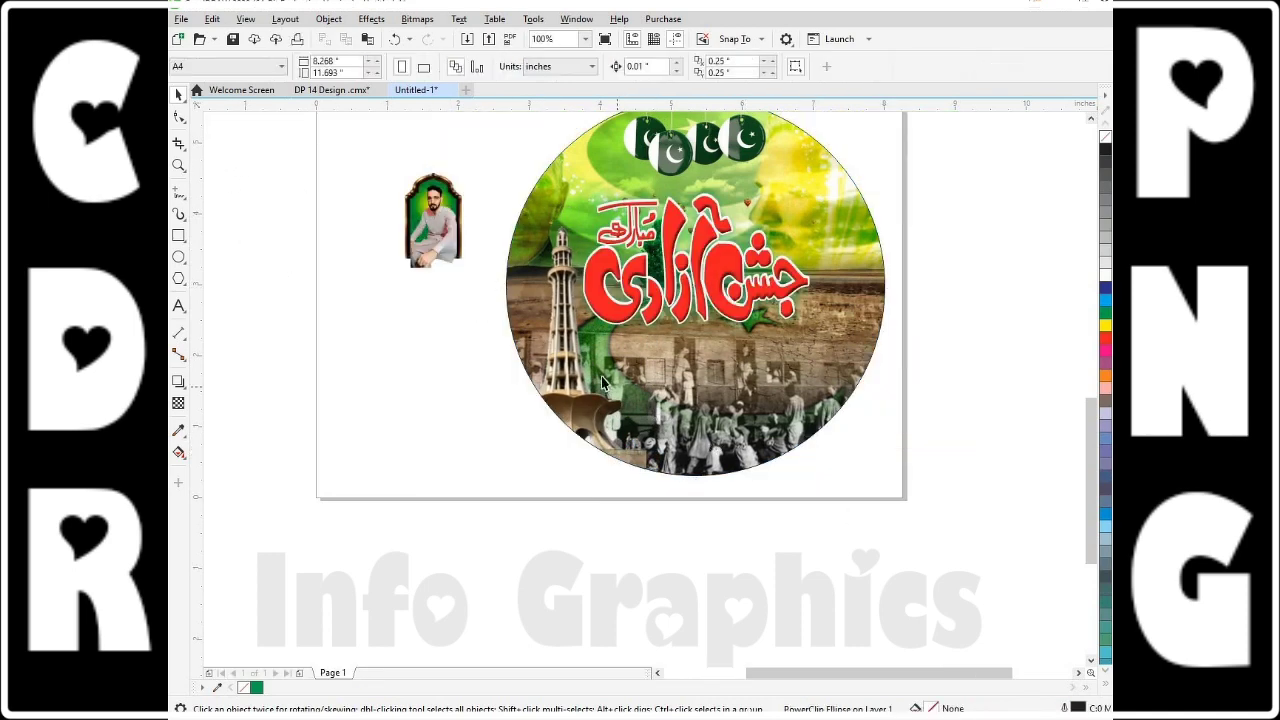
Within the circle's contents, enlarge the minaret to about 2.72 inches wide and place it at about X 3.322, Y 2.325 inches
double_click(573, 368)
left_click(571, 366)
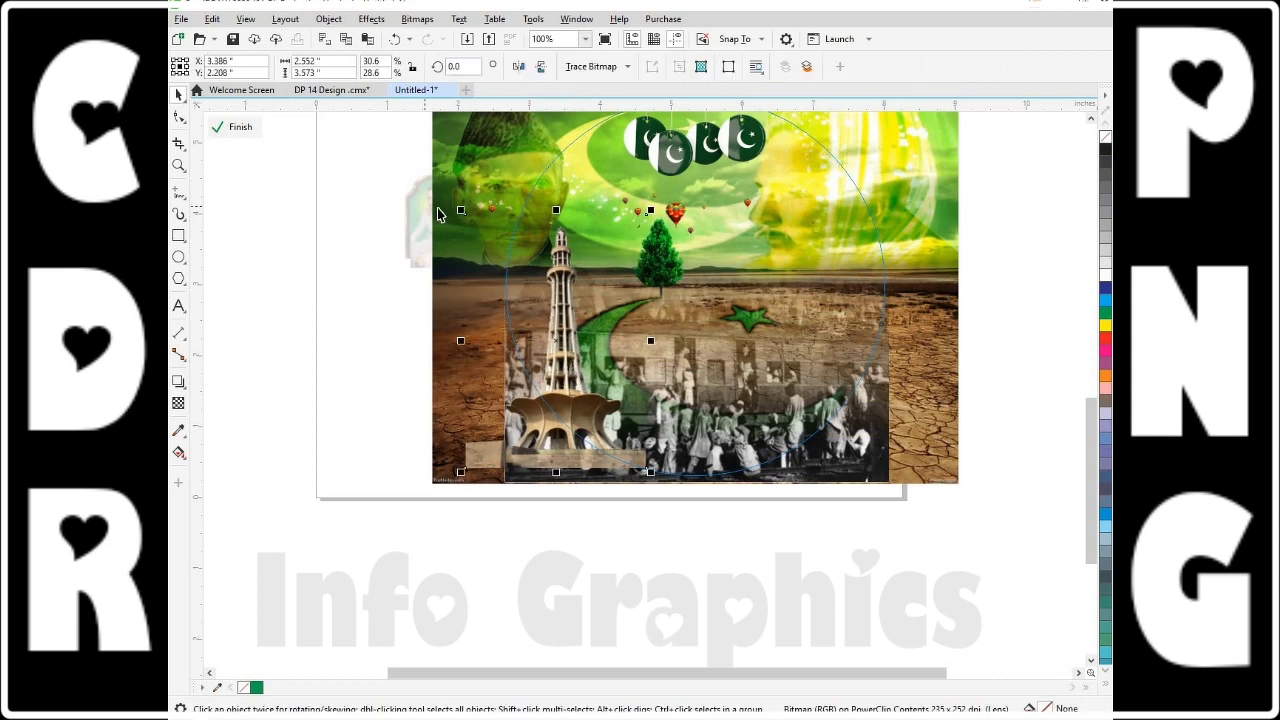
left_click_drag(459, 206, 447, 190)
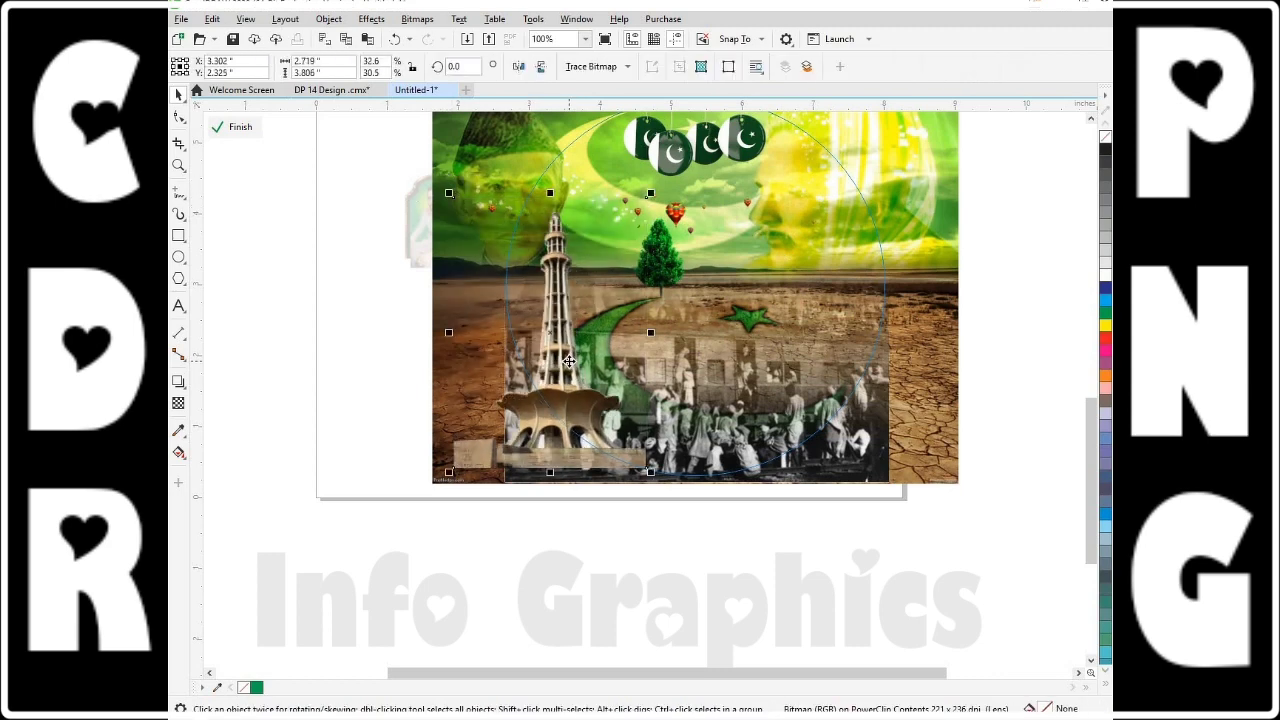
left_click_drag(569, 361, 563, 361)
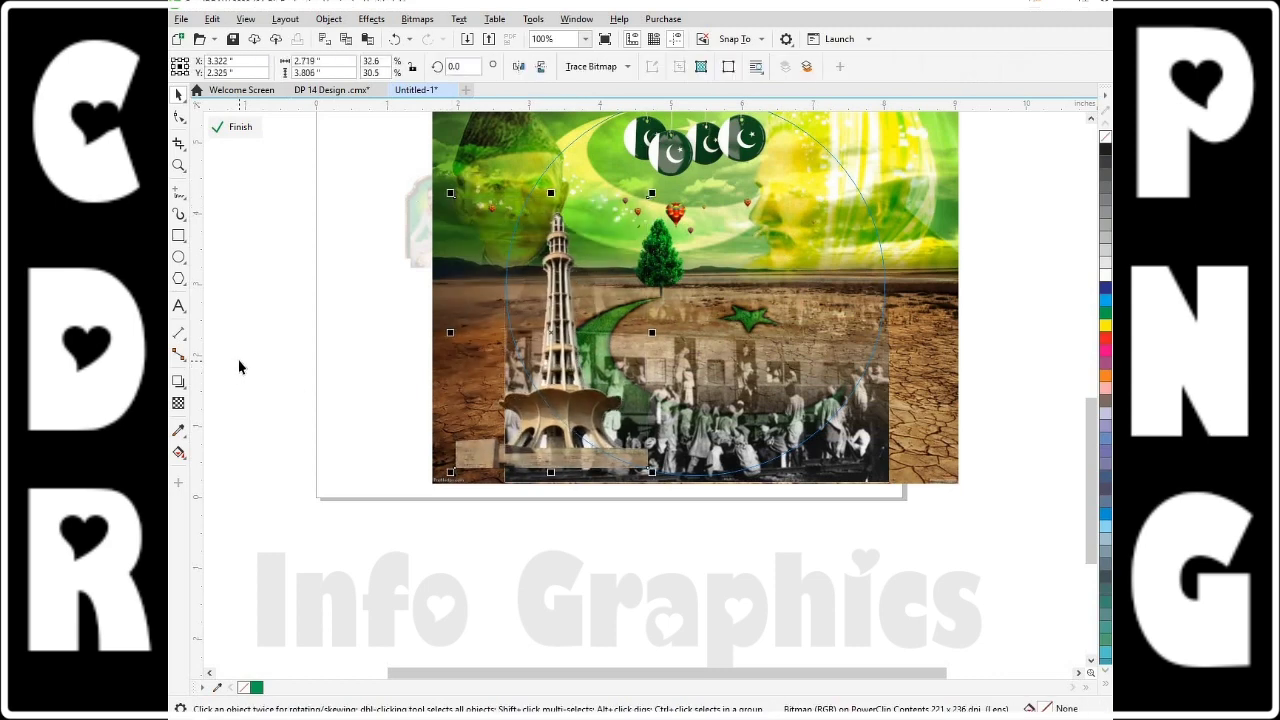
scroll(280, 367, "down", 2)
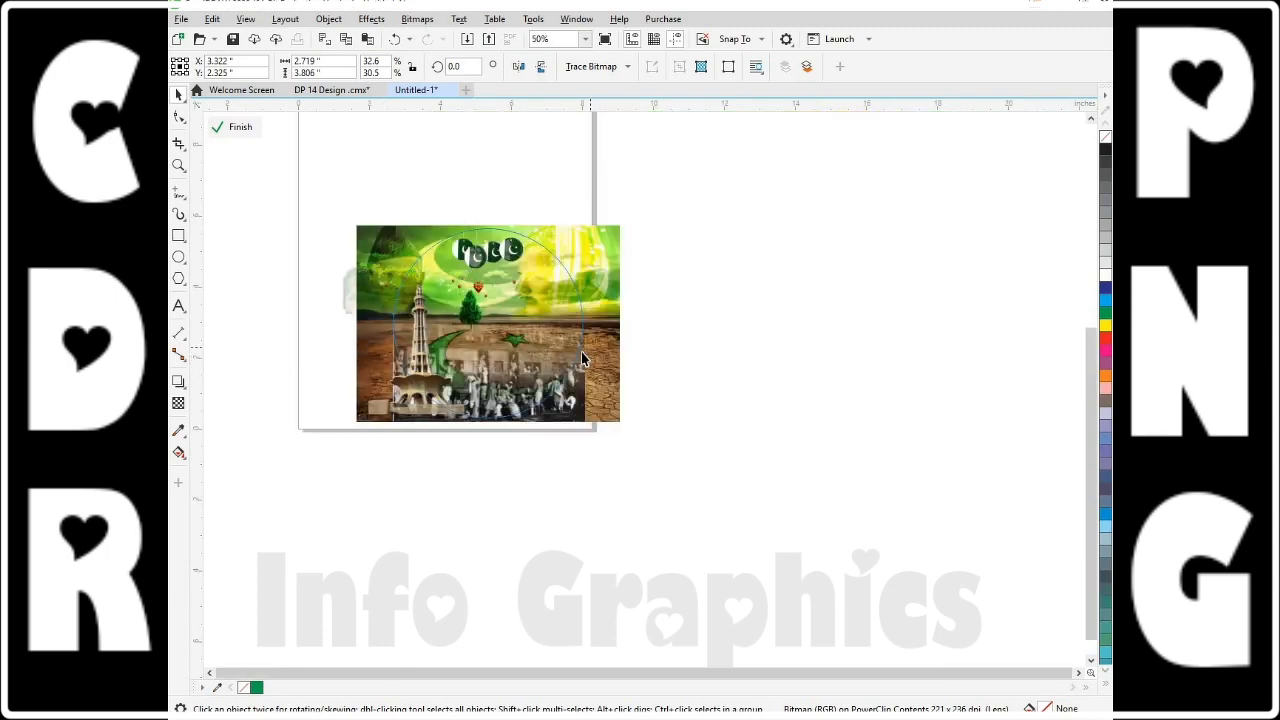
Duplicate the minaret to the right side of the circle, placing the copy at about X 7.016, Y 2.513 inches
scroll(423, 366, "up", 2)
left_click_drag(423, 366, 713, 357)
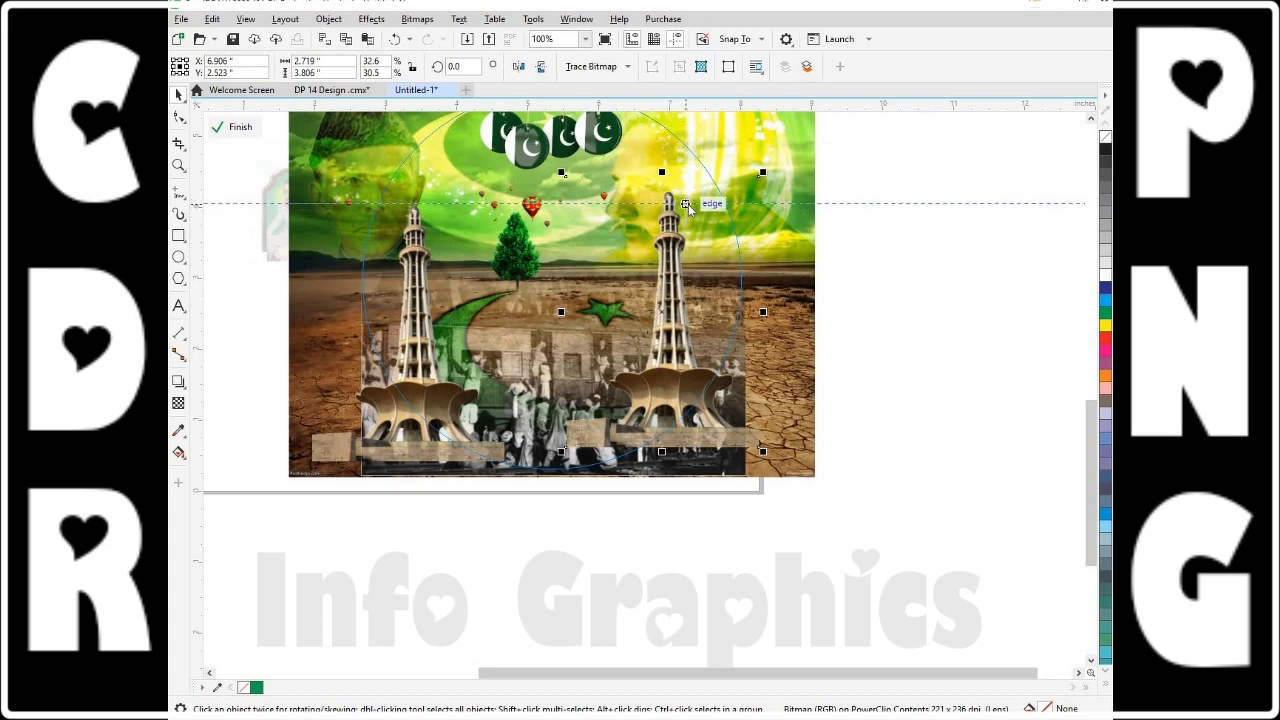
key("Escape")
left_click(662, 260)
left_click_drag(653, 239, 651, 235)
Nudge the right minaret down level with the left one, to about X 7.026, Y 2.253 inches
key("Down")
key("Down")
key("Down")
key("Down")
key("Down")
key("Down")
key("Down")
key("Down")
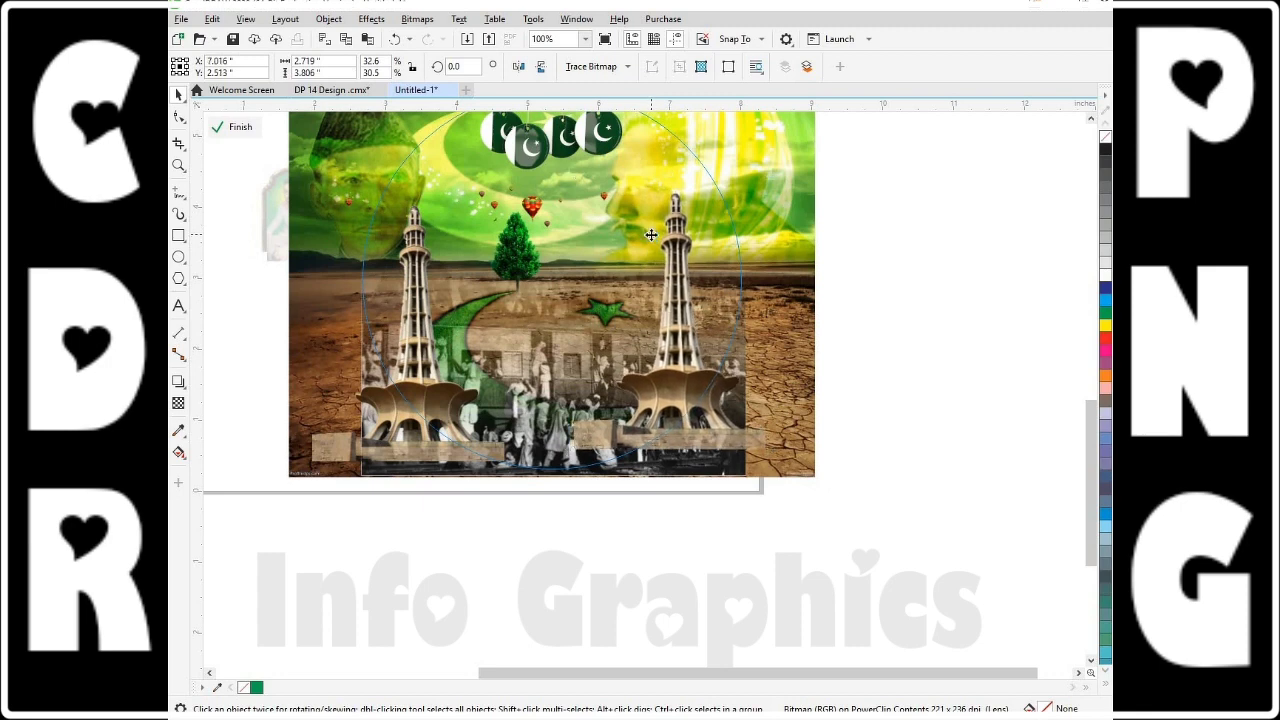
key("Down")
key("Down")
key("Down")
key("Down")
key("Down")
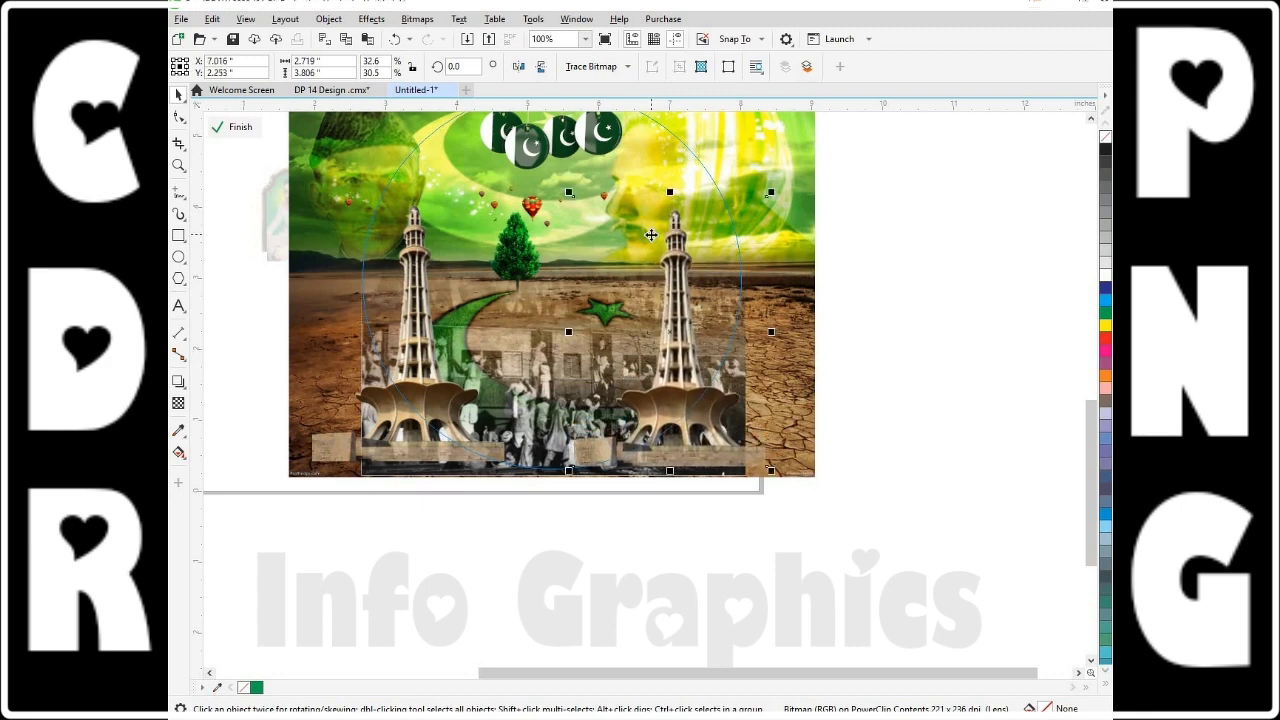
key("Right")
left_click(922, 279)
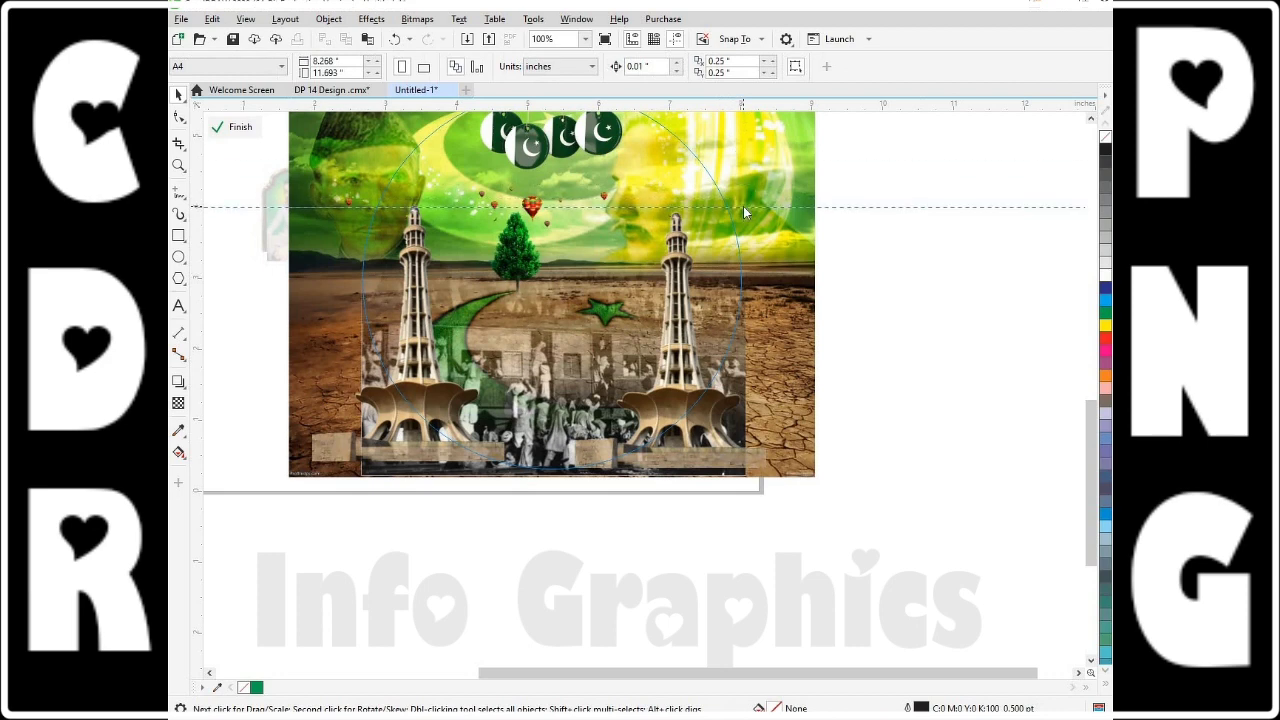
Fine-tune the right minaret to X 7.016, Y 2.263 inches and finish editing the circle's contents
left_click(681, 260)
key("Up")
key("Up")
key("Up")
key("Up")
key("Up")
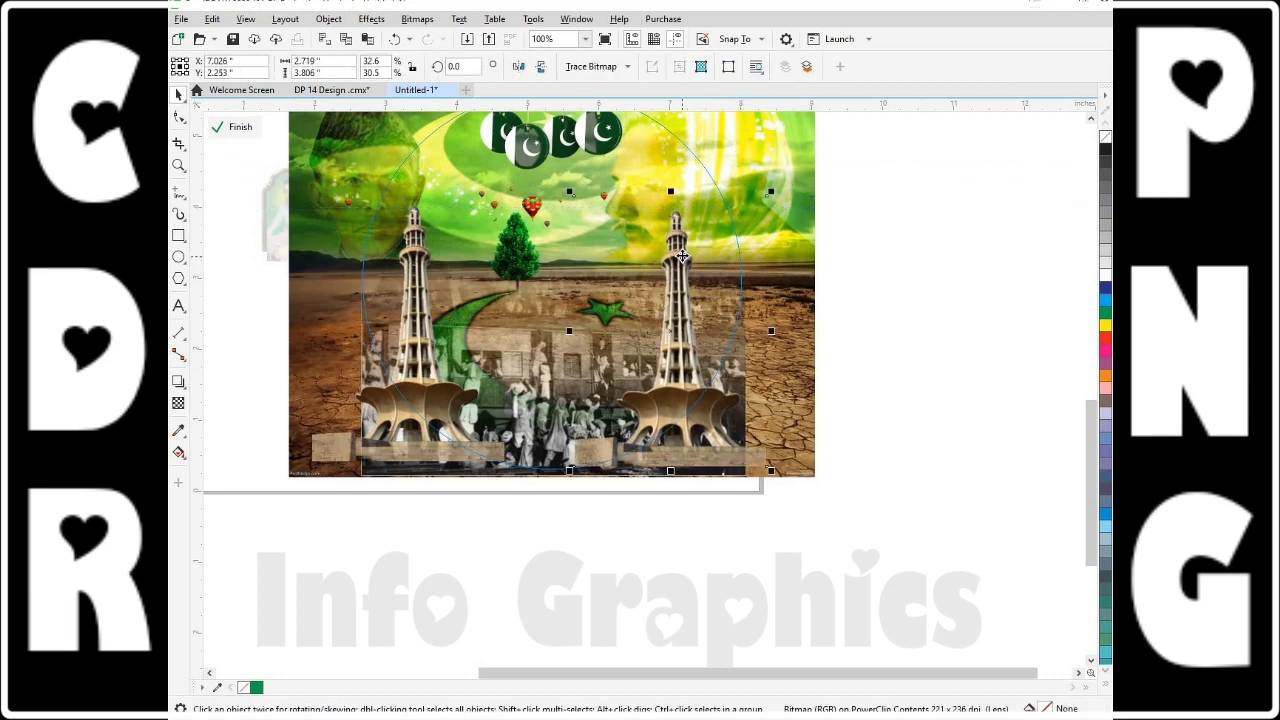
key("Down")
key("Left")
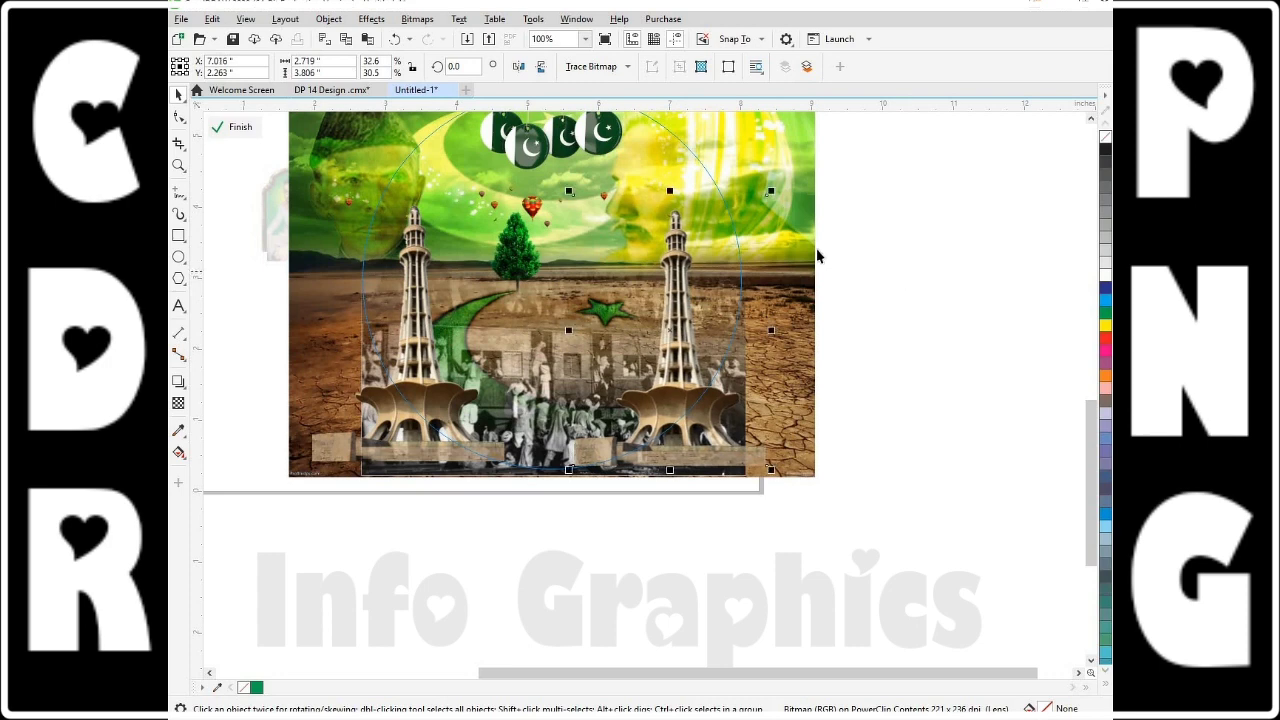
left_click(258, 131)
left_click(778, 320)
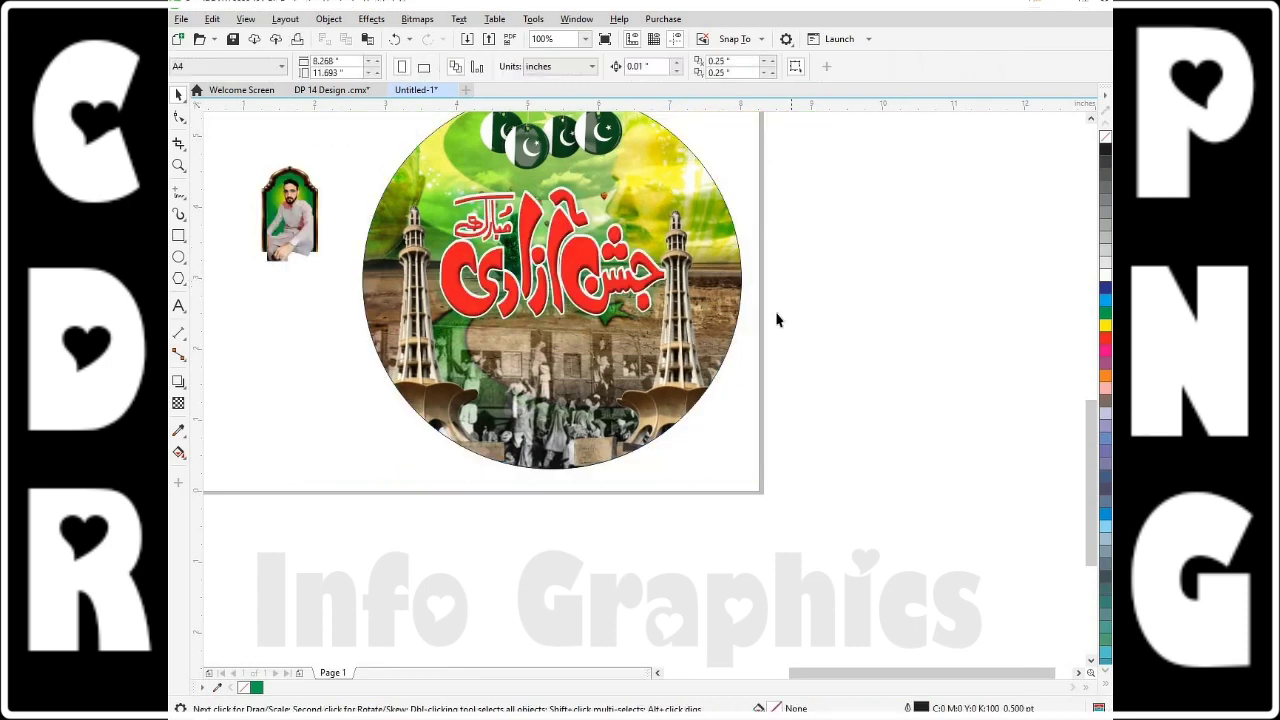
Reopen the circle's contents, shift the right minaret outward to X 7.106 inches, and finish editing
left_click(678, 352)
double_click(679, 345)
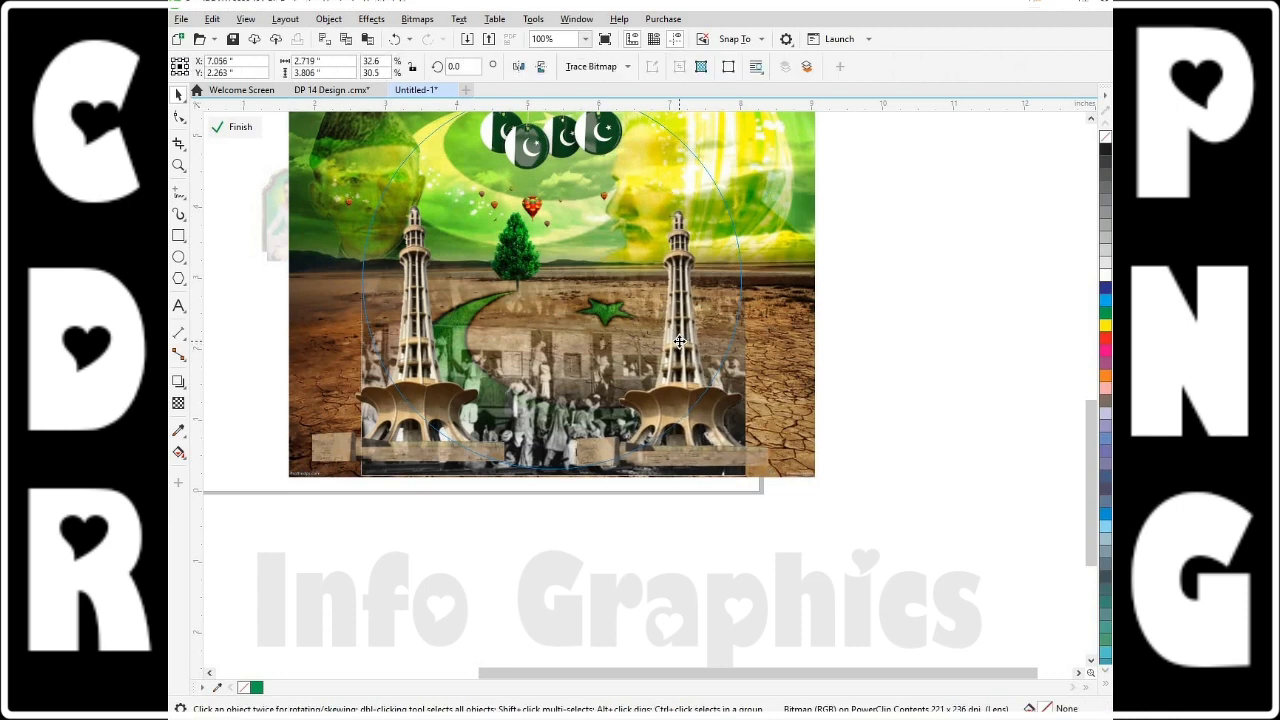
left_click_drag(679, 341, 683, 341)
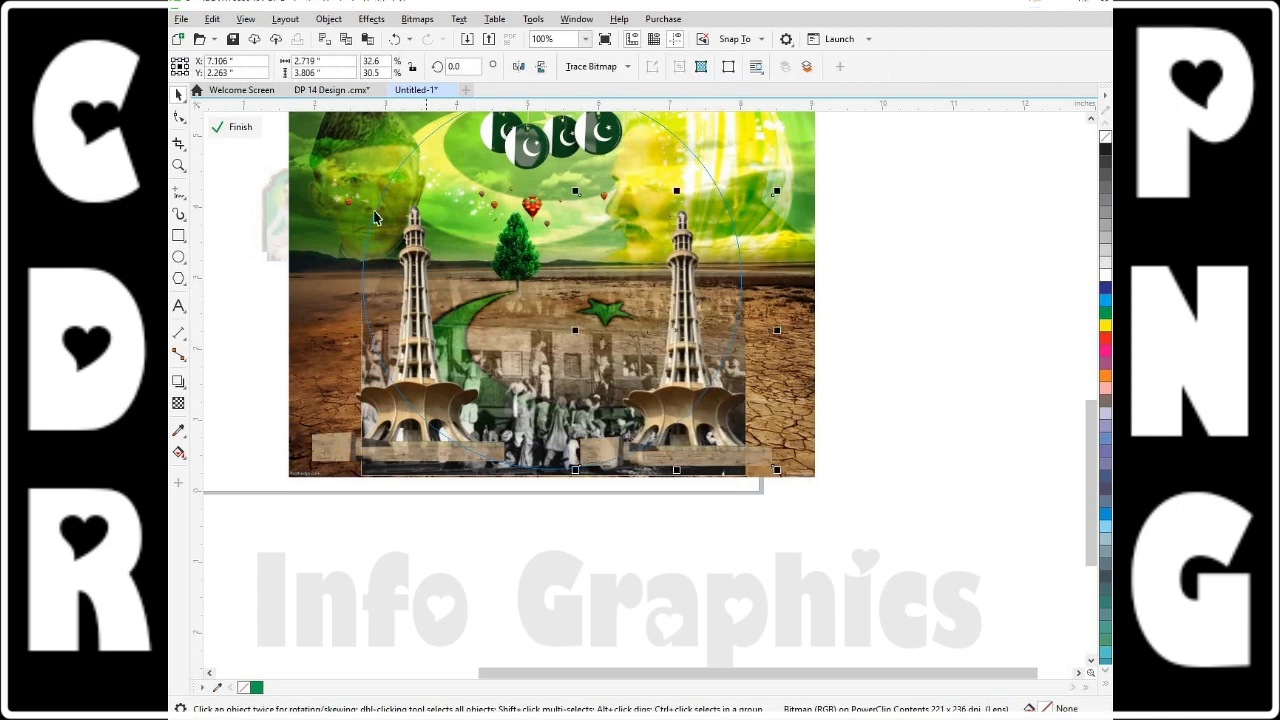
left_click(248, 126)
Scale the calligraphy title with its shadow down from the centre to about 91% so it sits between the two minarets
left_click(640, 250)
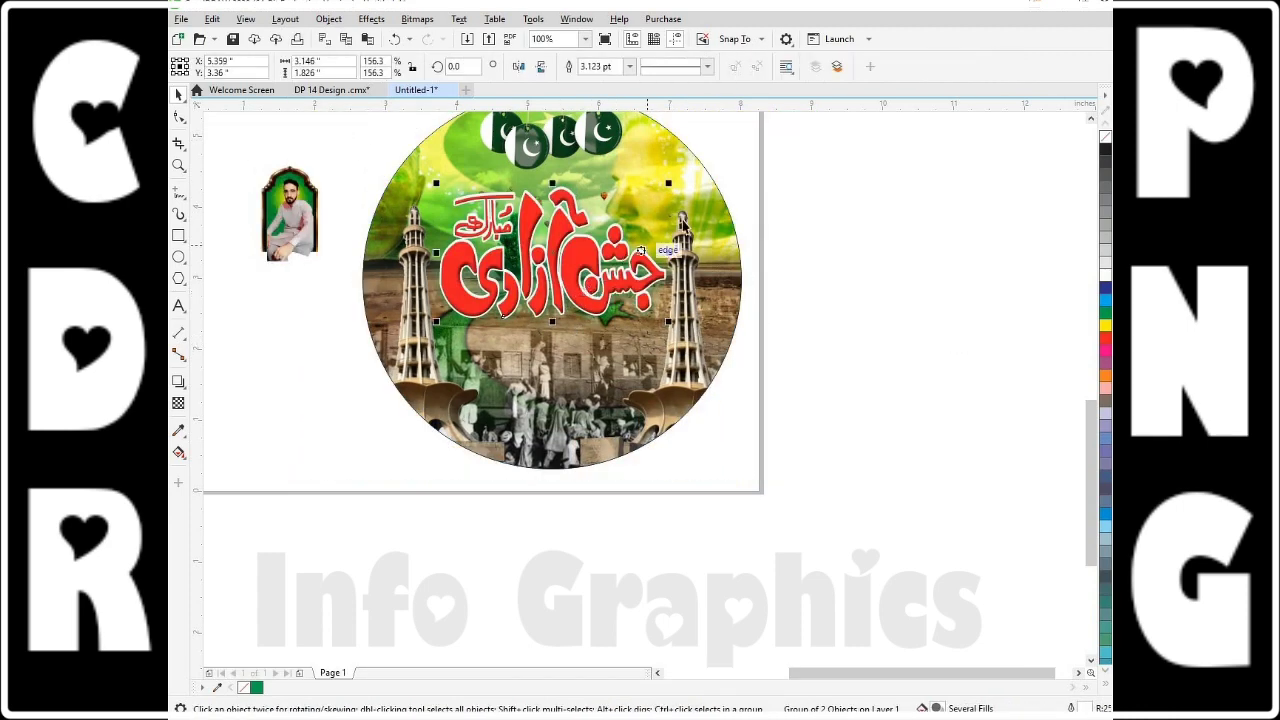
left_click_drag(368, 353, 368, 353)
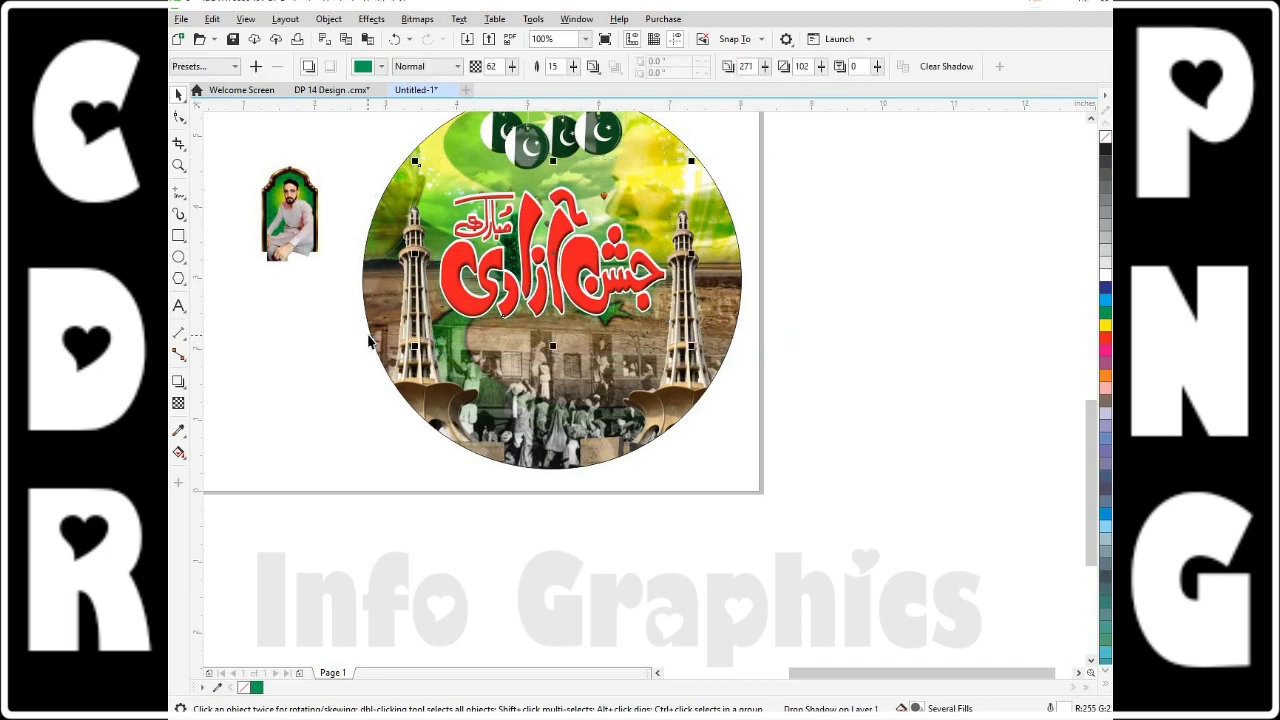
left_click(667, 205)
left_click_drag(693, 160, 683, 170)
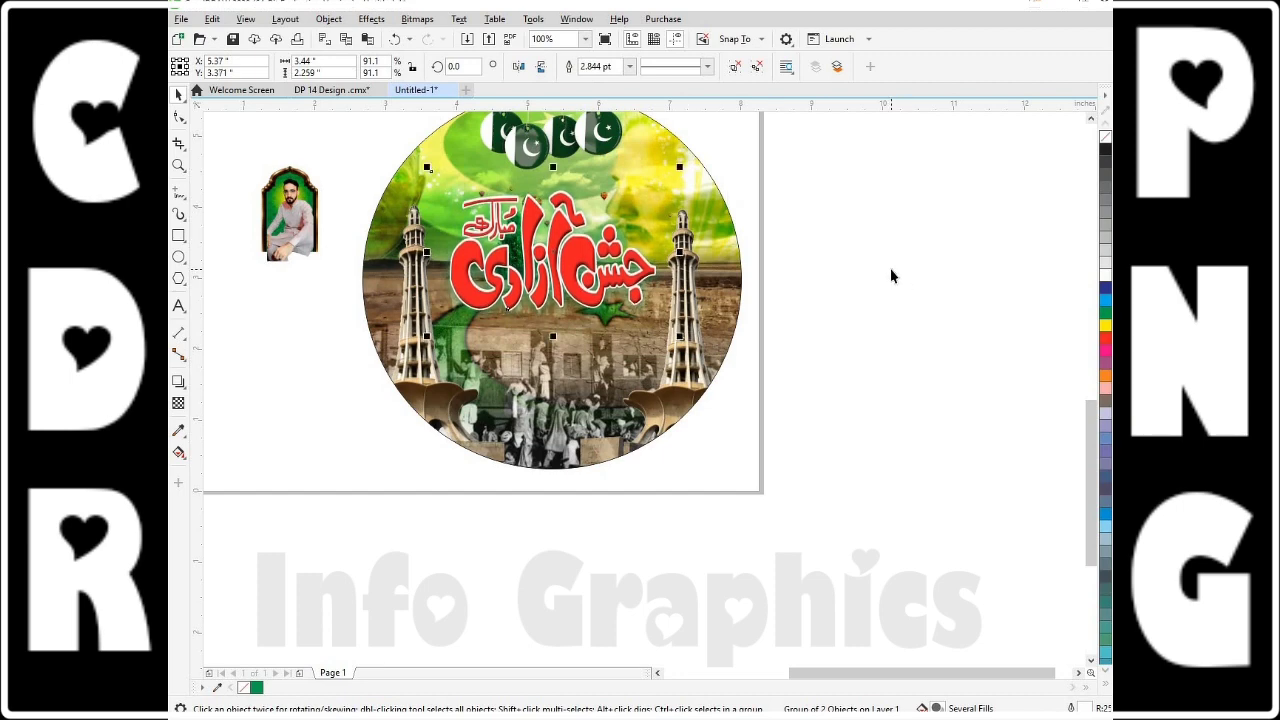
left_click(890, 270)
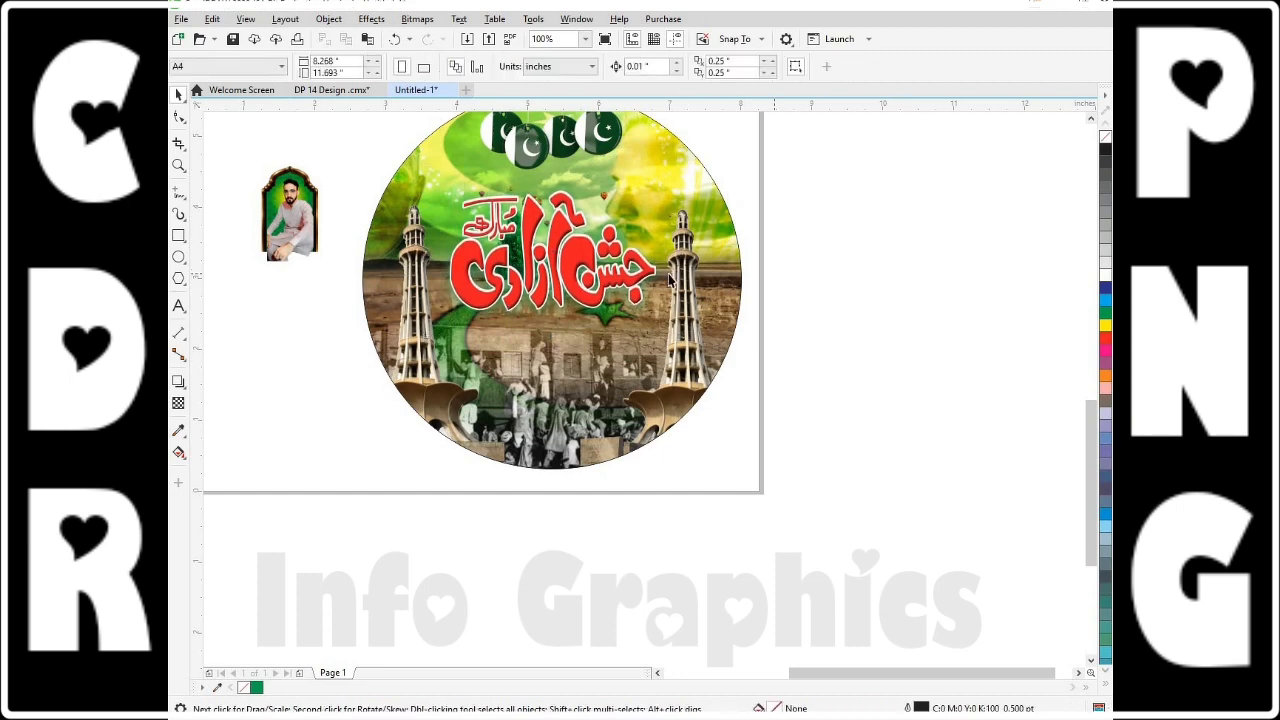
Select the whole framed portrait beside the circle and PowerClip it inside the circle
left_click(294, 230)
left_click_drag(359, 138, 197, 322)
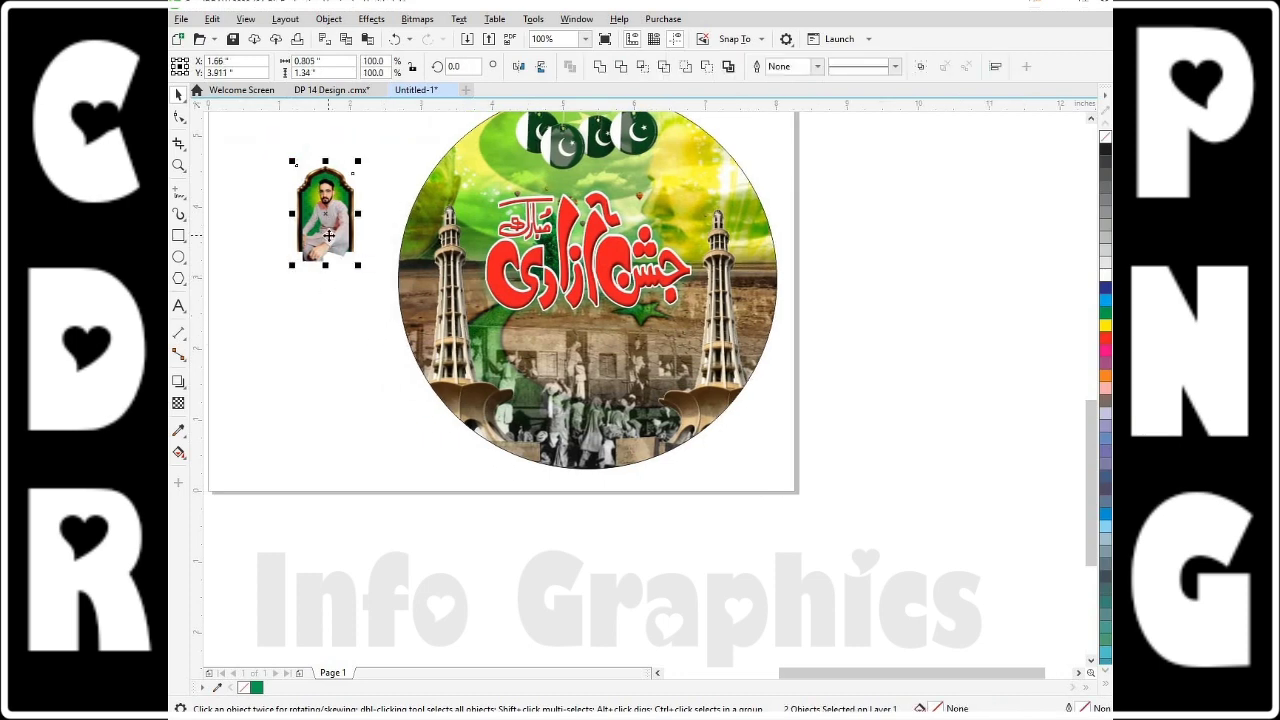
right_click(329, 236)
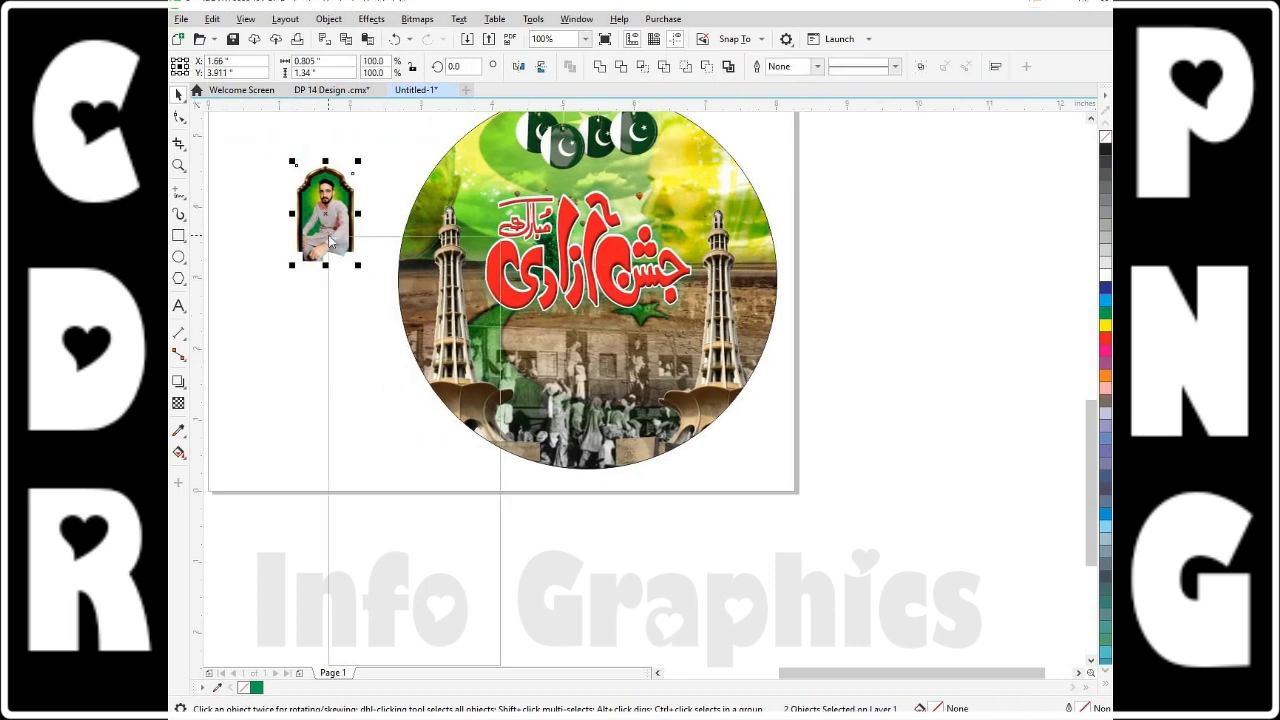
left_click(391, 446)
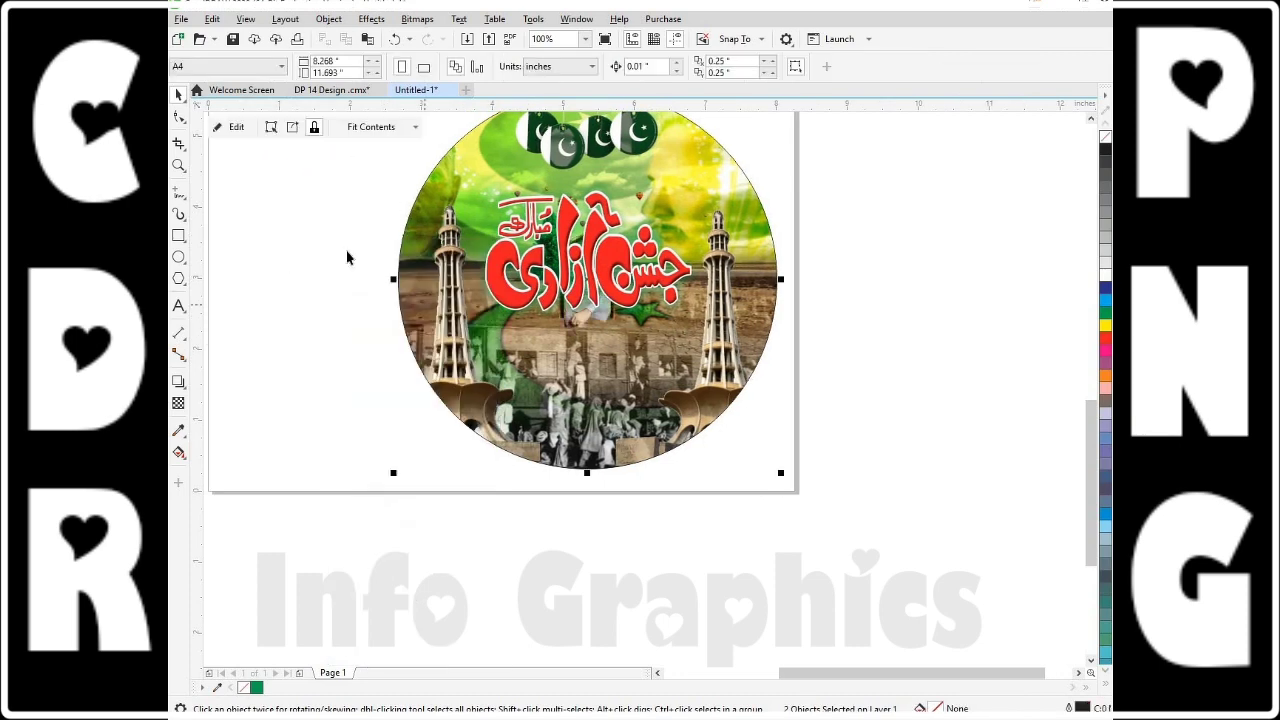
Open the circle's contents, enlarge the framed portrait to about 1.114 × 1.856 inches, and place it beside the right minaret's base
left_click(232, 127)
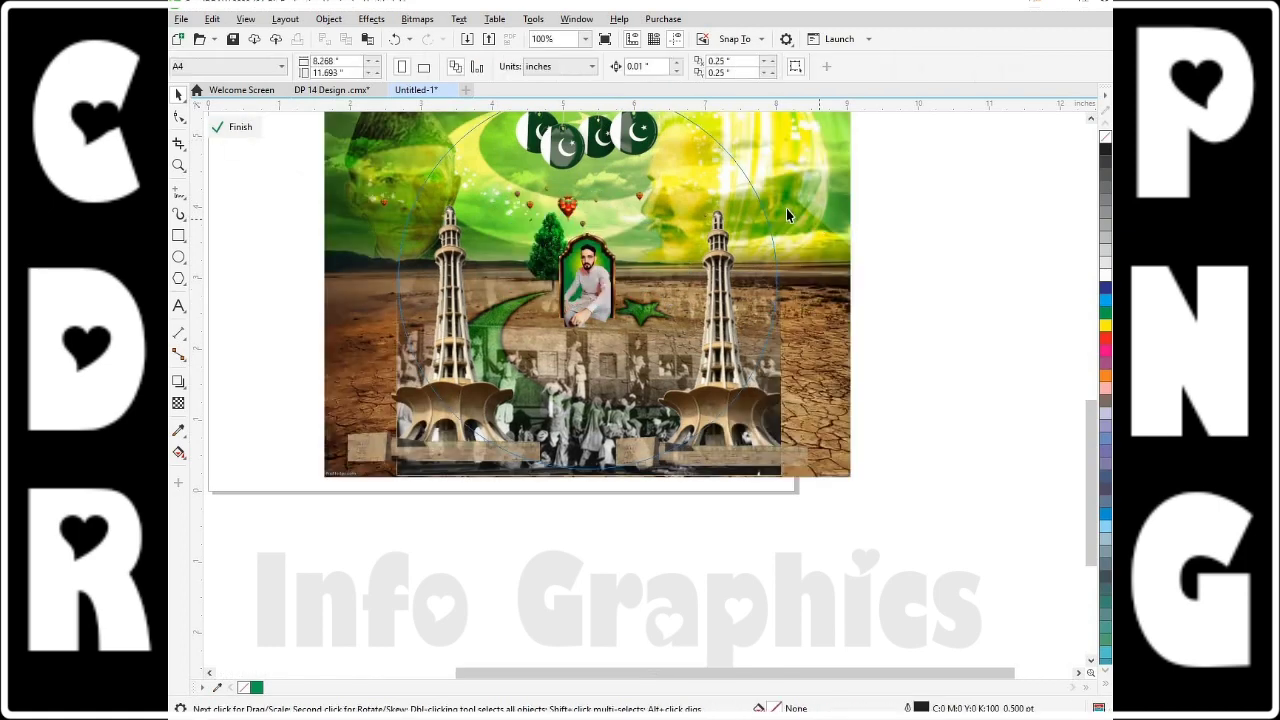
left_click_drag(704, 285, 552, 362)
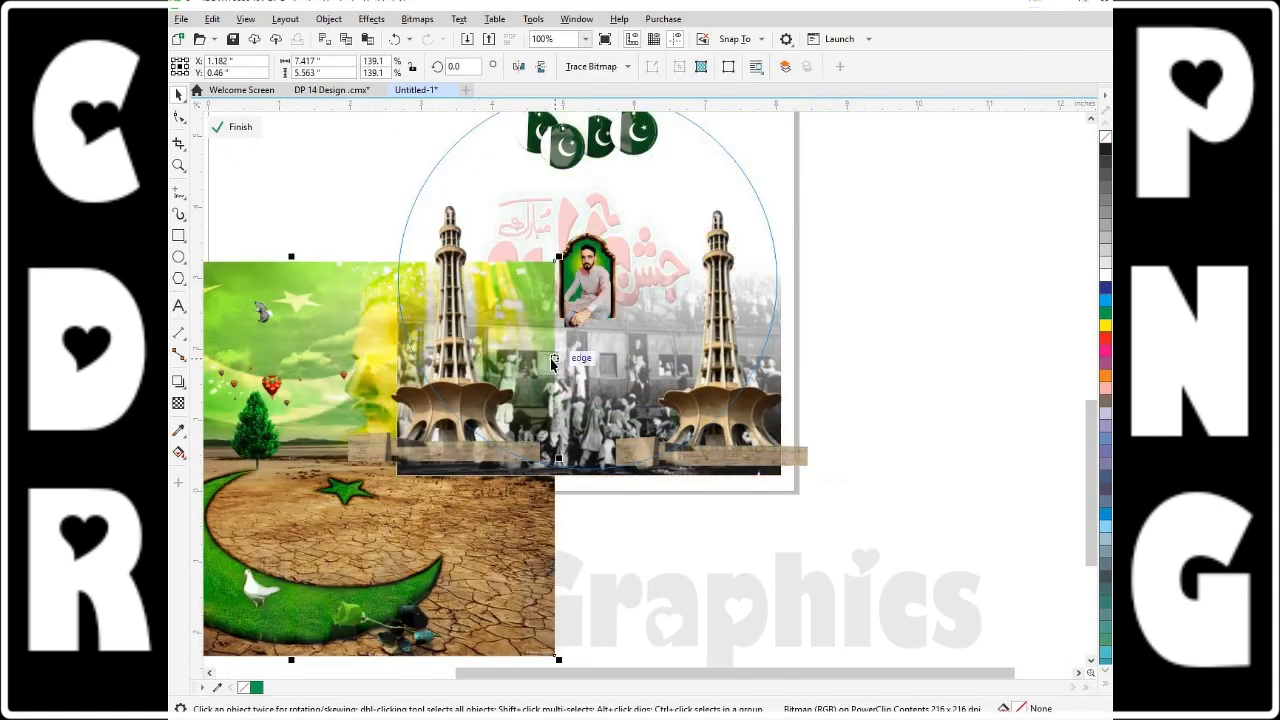
key("ctrl+z")
left_click(620, 312)
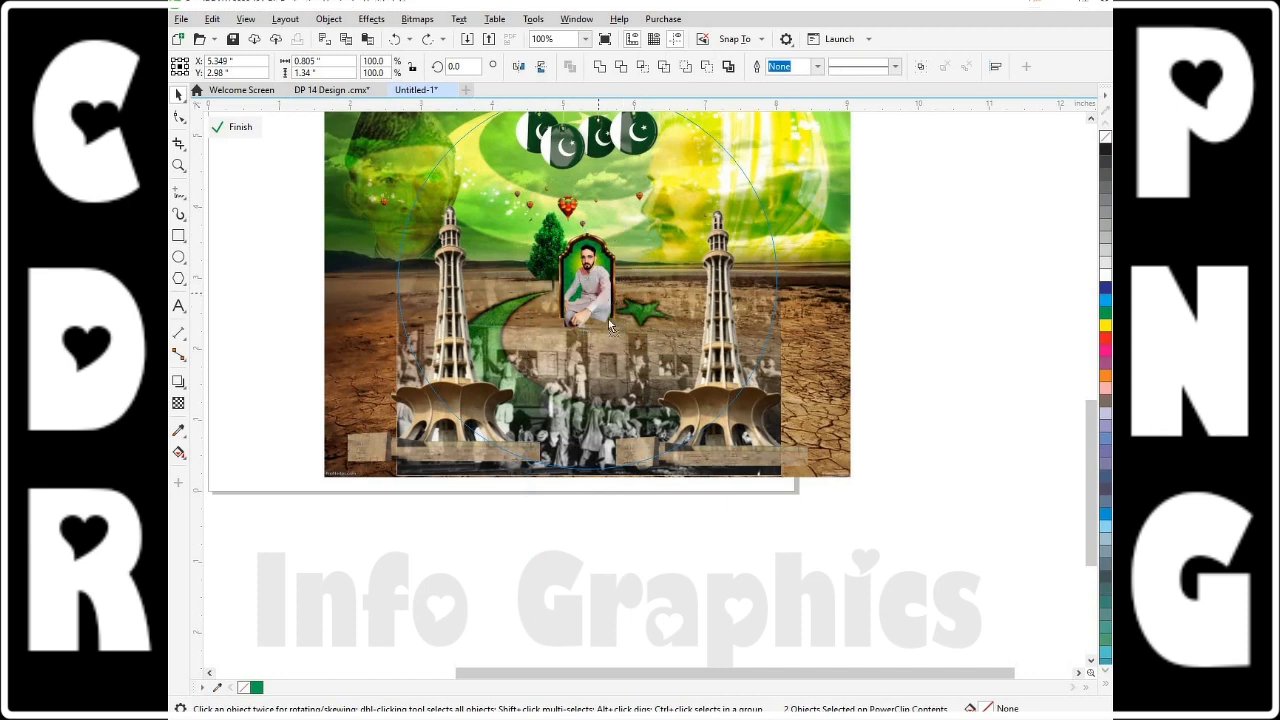
left_click_drag(608, 319, 688, 467)
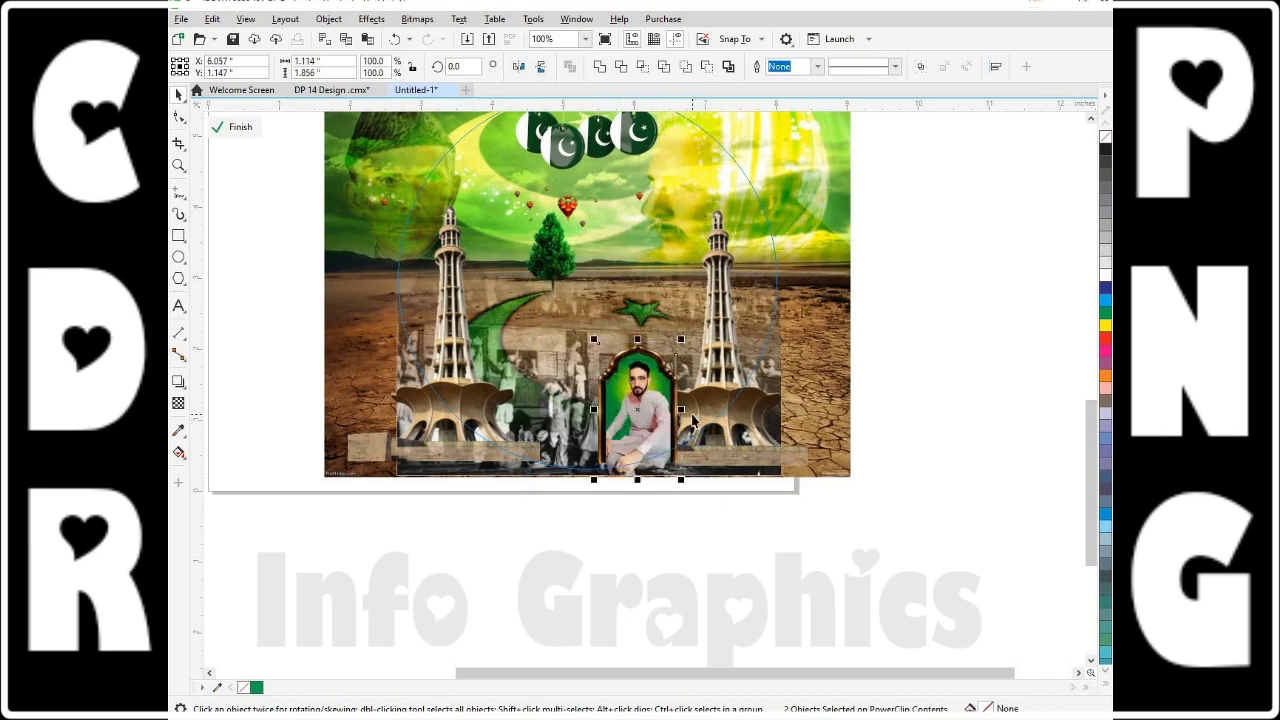
Nudge the framed portrait down to Y 1.087 inches and finish editing the circle's contents
key("Down")
key("Down")
key("Down")
key("Down")
key("Down")
key("Down")
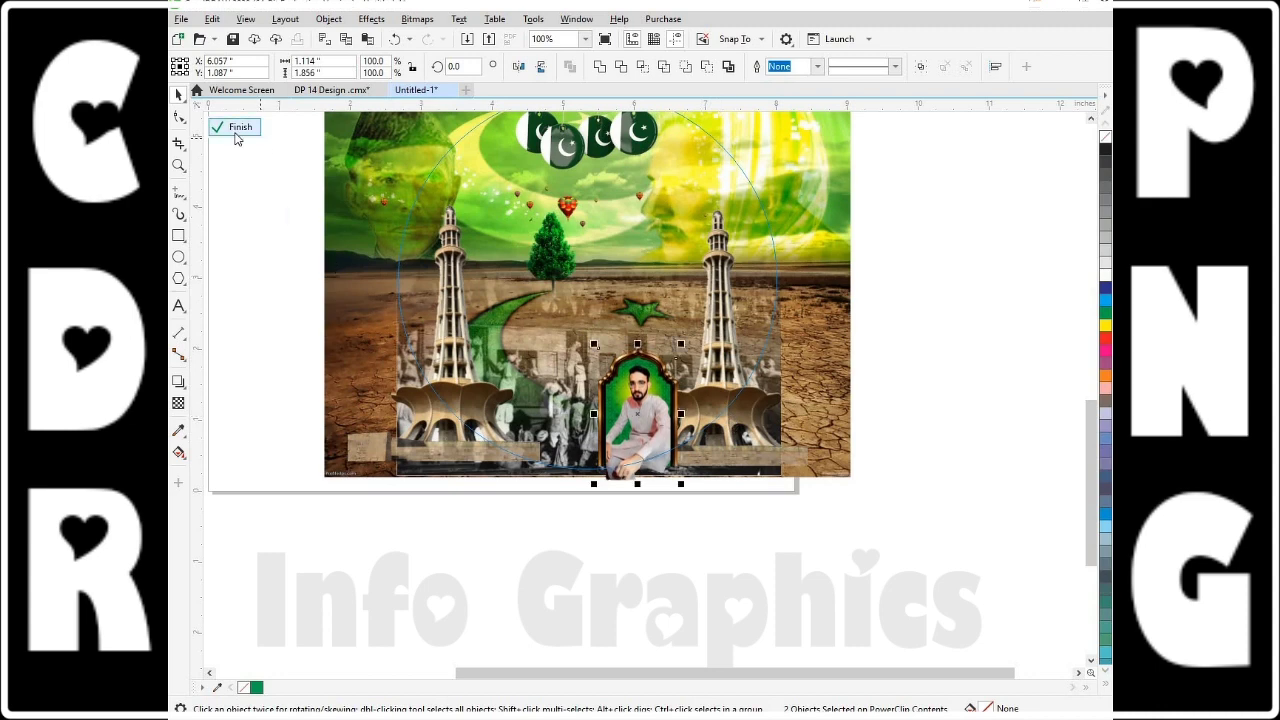
left_click(237, 132)
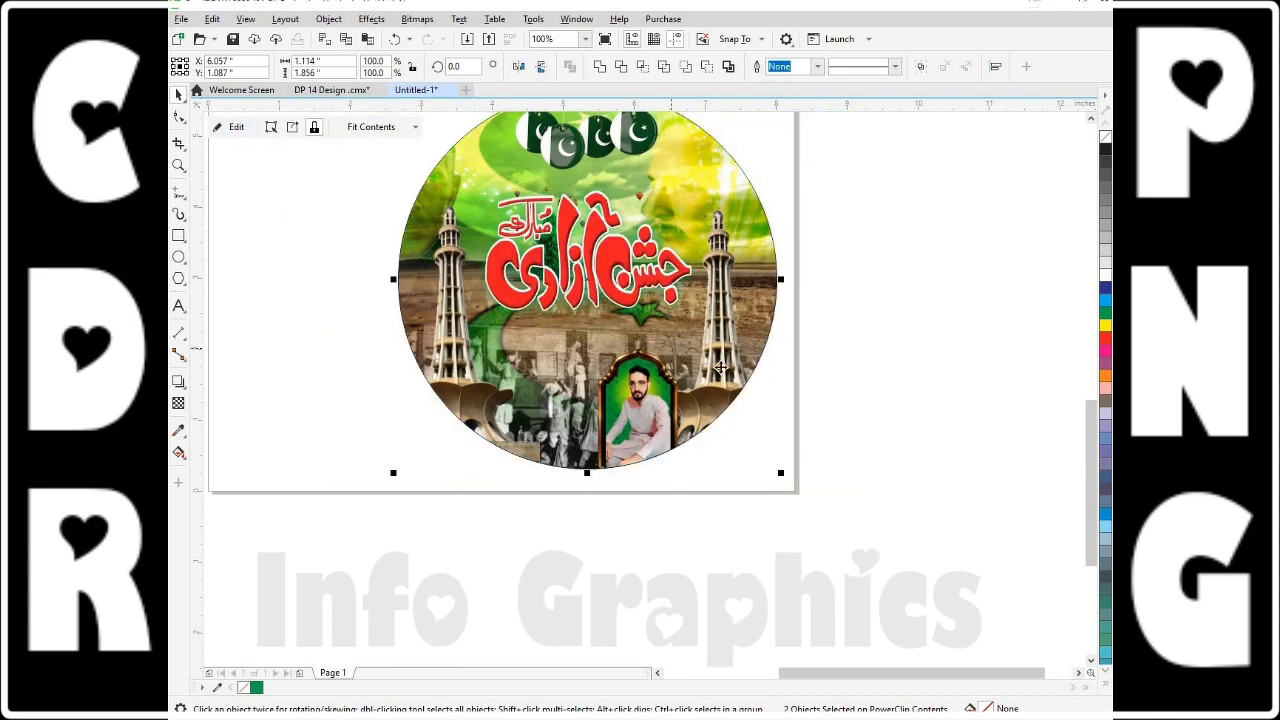
Reopen the circle's contents, enlarge the framed portrait to about 1.475 × 2.456 inches near X 6.007, Y 1.277, and finish editing
left_click(249, 137)
left_click_drag(560, 515, 727, 325)
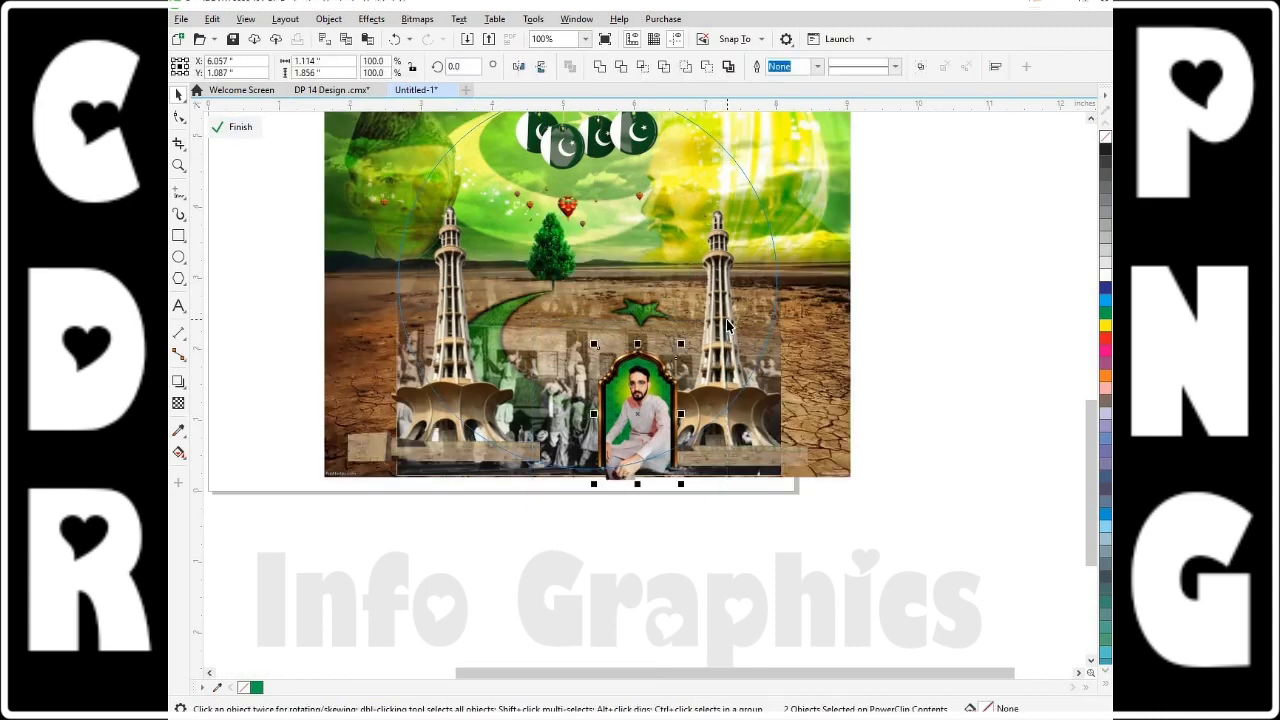
left_click_drag(617, 396, 617, 390)
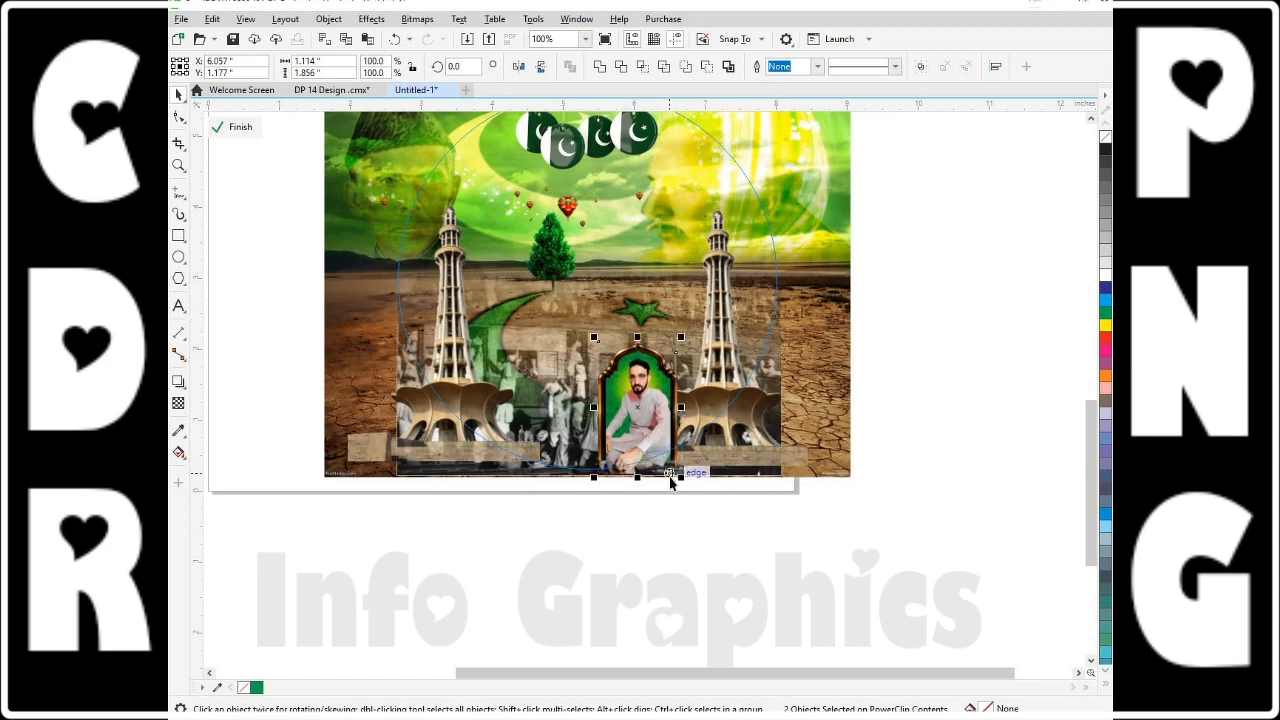
mouse_move(680, 477)
left_mouse_down()
mouse_move(697, 500)
mouse_move(700, 486)
left_mouse_up()
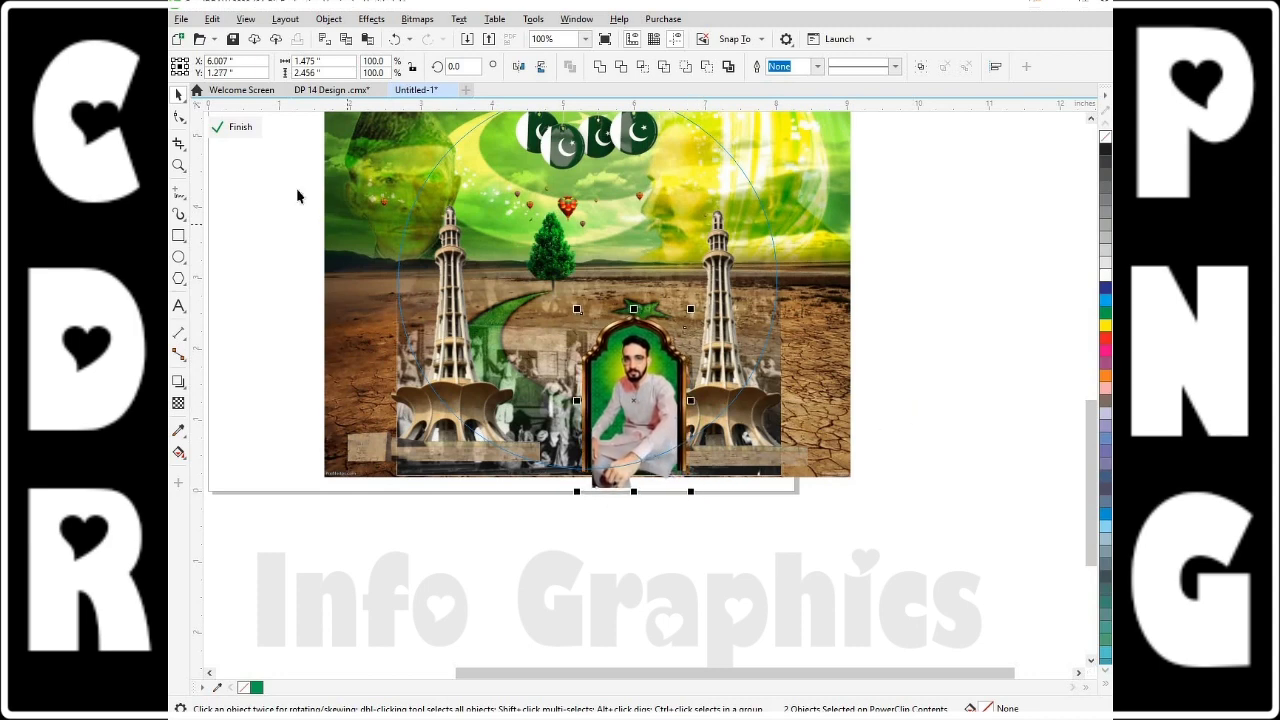
left_click(241, 128)
left_click(910, 312)
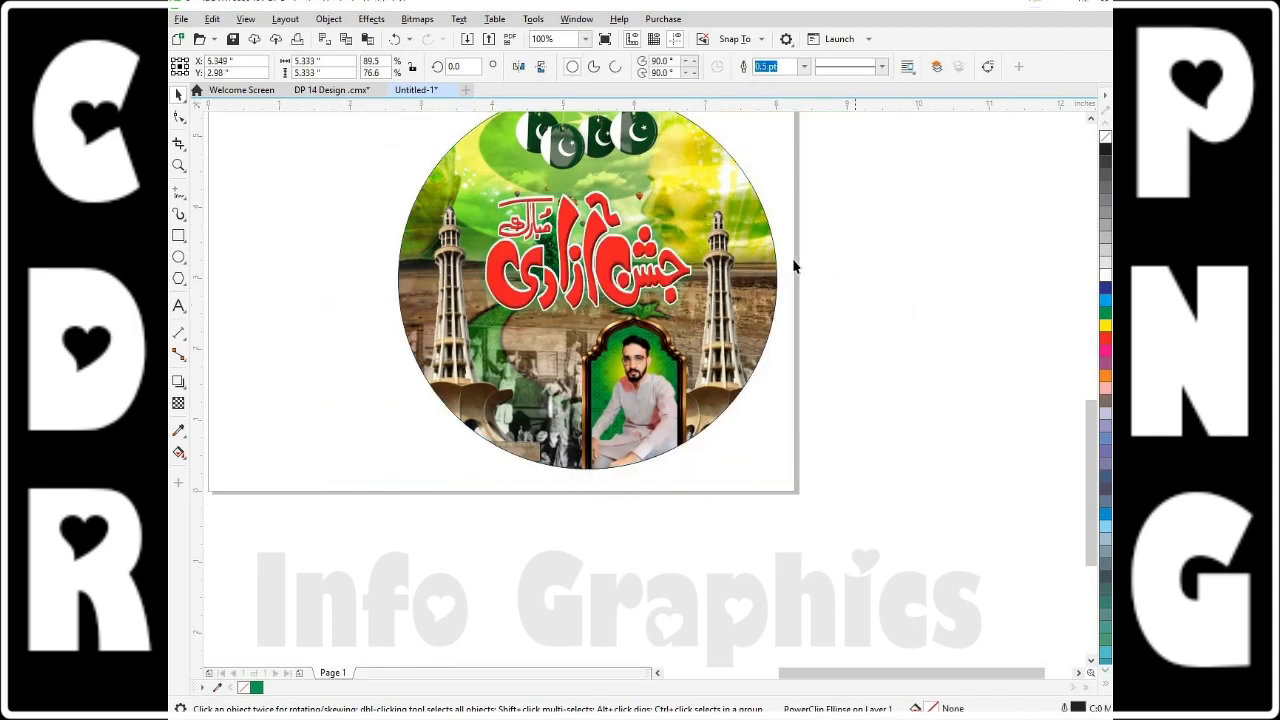
PowerClip the calligraphy title with its shadow inside the circle
right_click(577, 278)
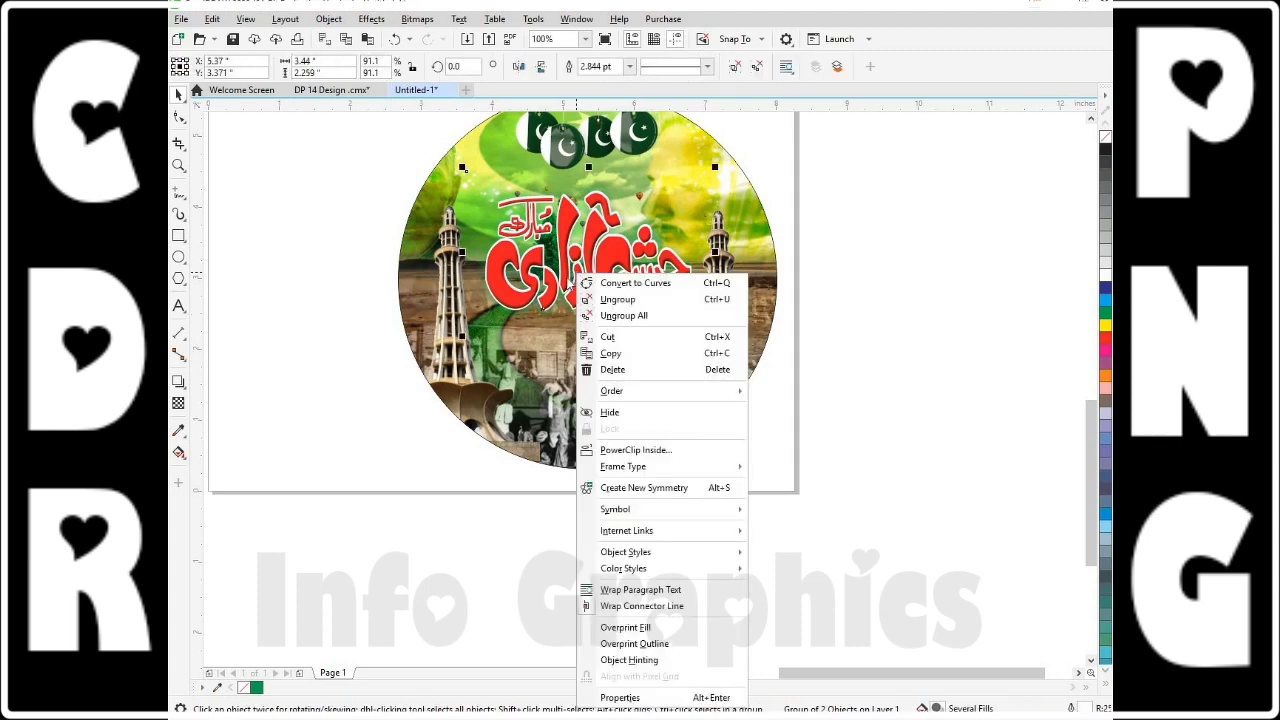
left_click(554, 279)
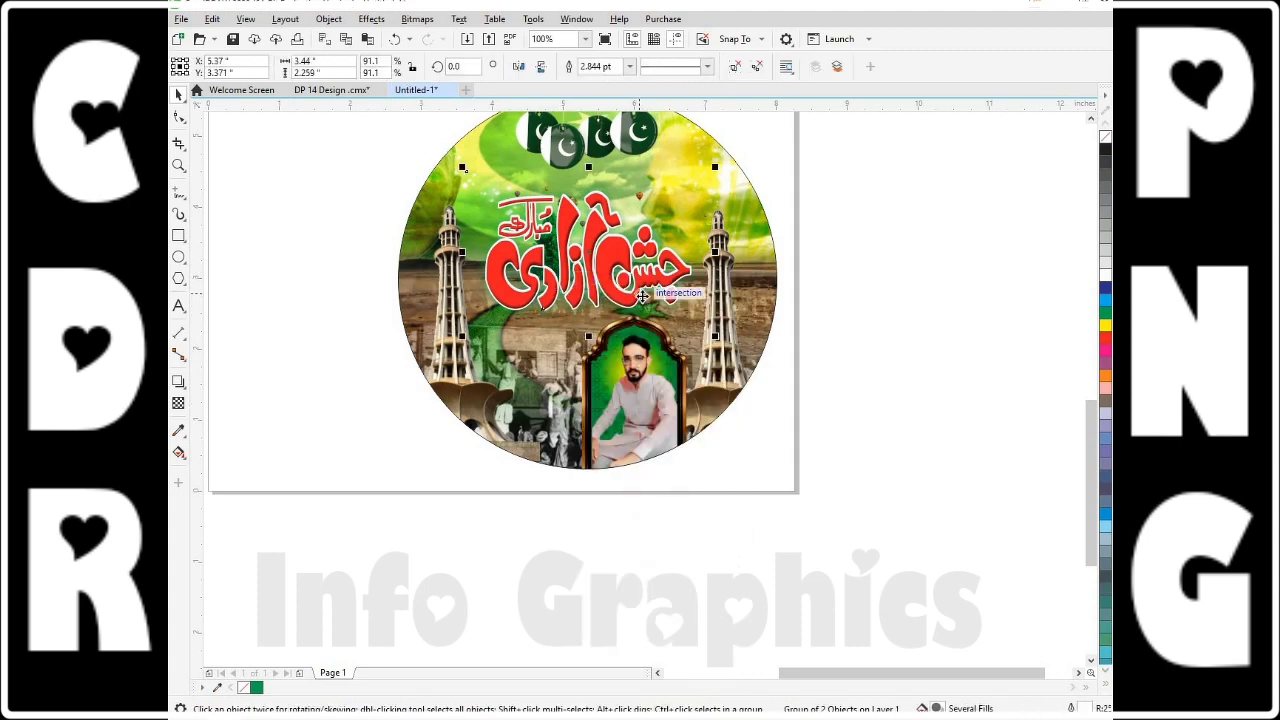
right_click(643, 290)
left_click(730, 466)
left_click(500, 338)
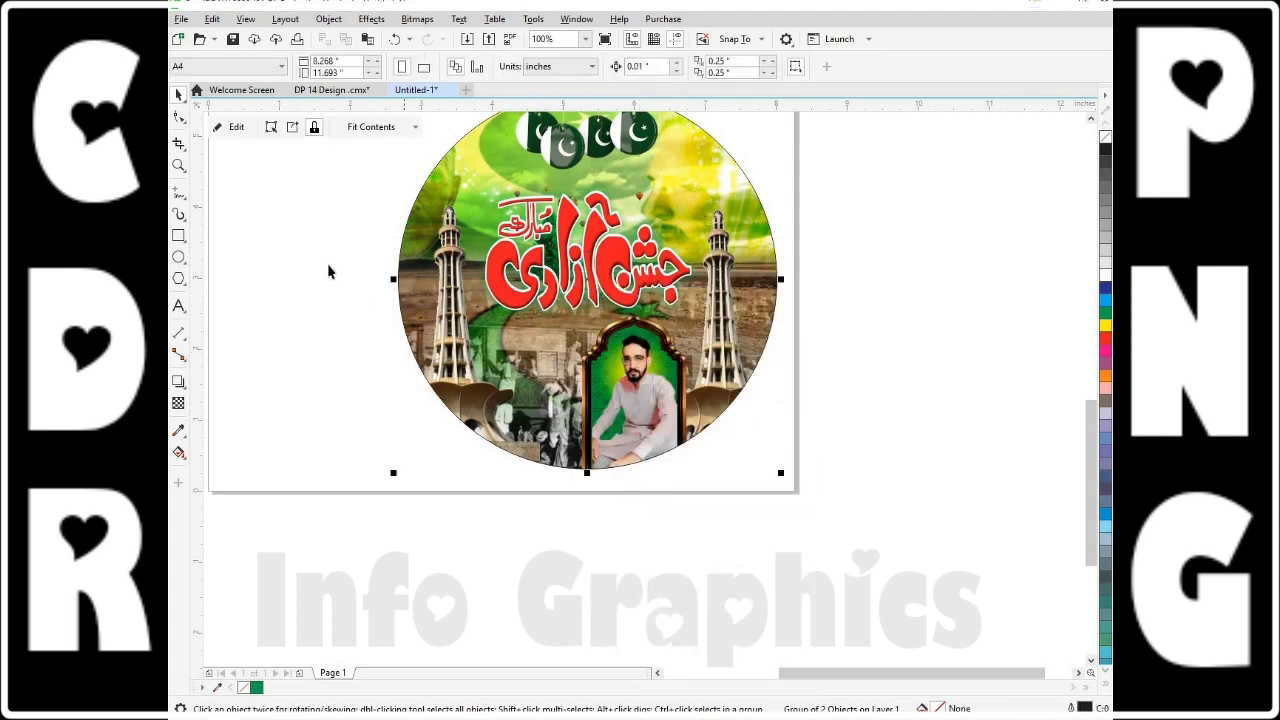
Reopen the circle's contents and nudge the framed portrait to X 5.997, Y 1.247 inches
left_click(236, 127)
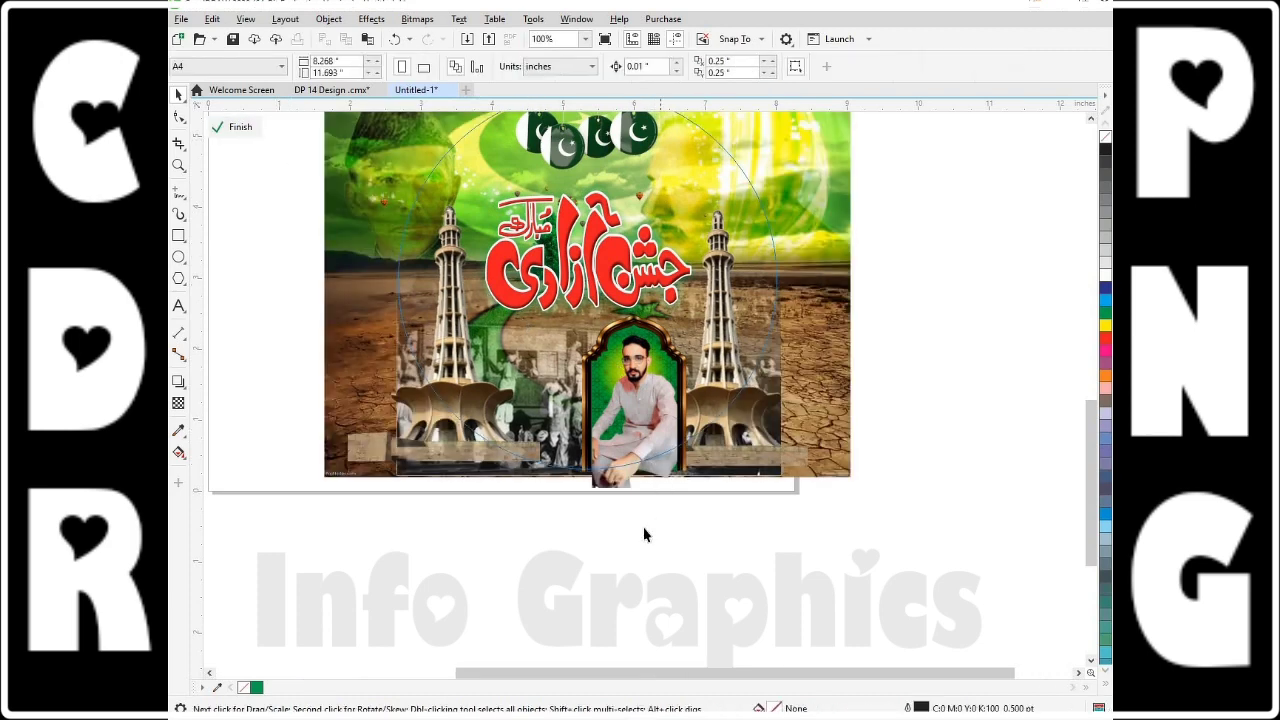
left_click(717, 309)
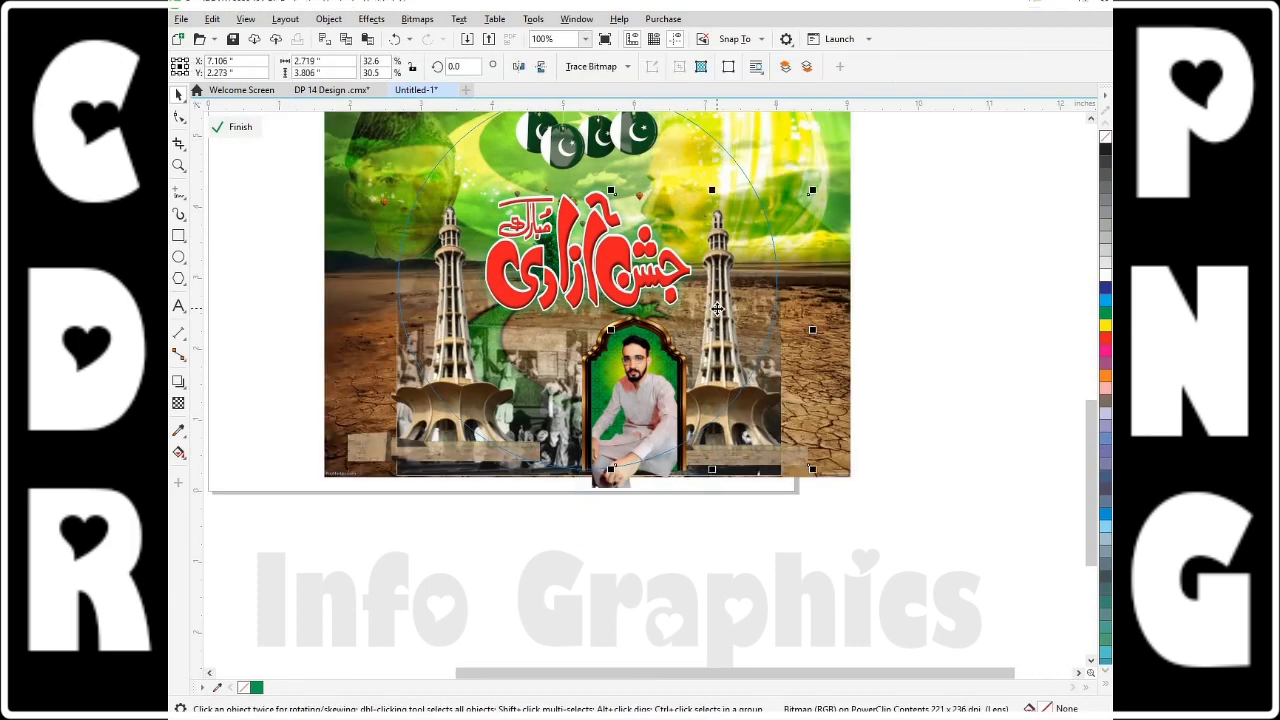
left_click(614, 541)
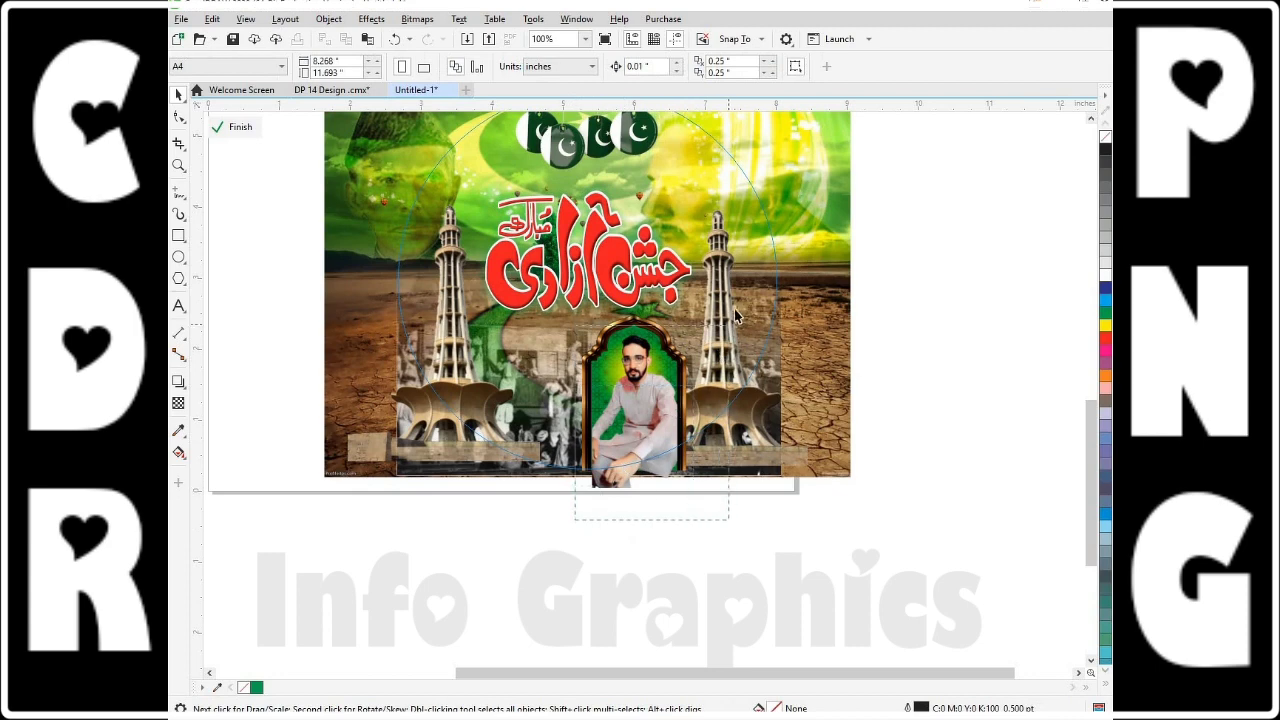
left_click_drag(735, 309, 737, 300)
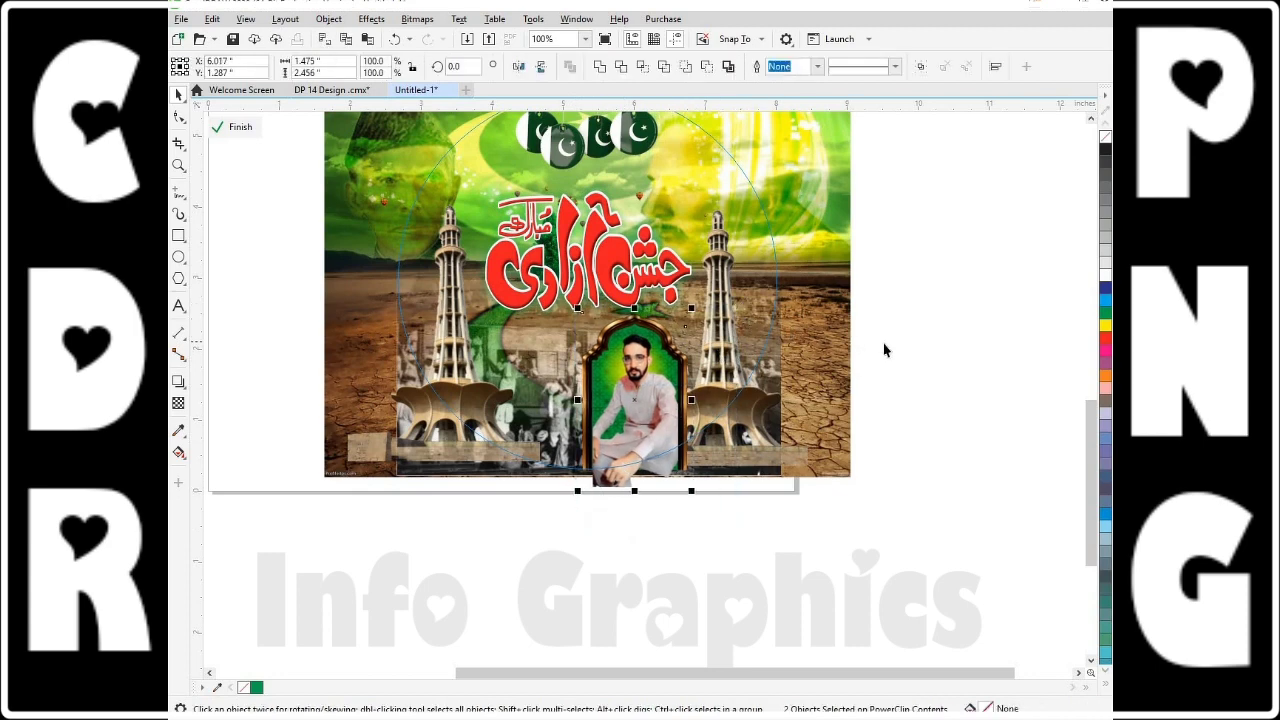
key("Left")
key("Left")
key("Down")
key("Down")
key("Down")
key("Down")
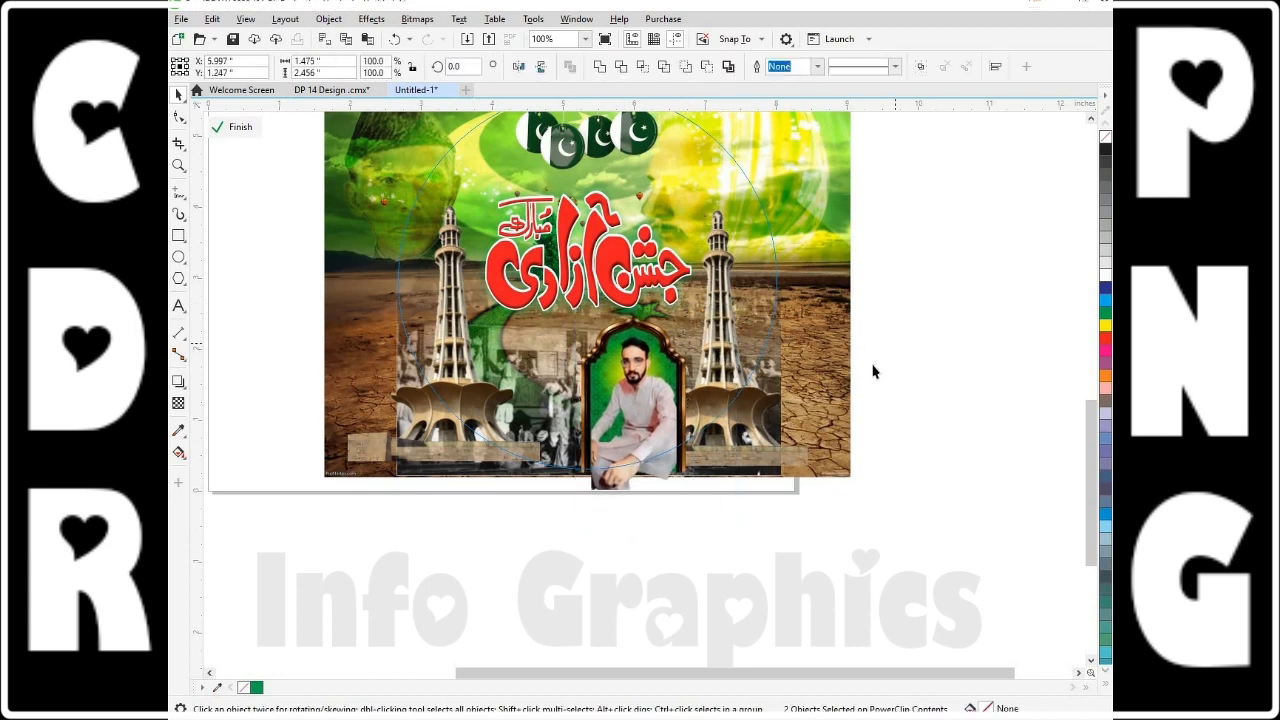
Duplicate the framed portrait and shift the copy horizontally toward the left minaret
left_click(874, 371)
key("ctrl+a")
left_click_drag(618, 415, 588, 411)
key("Left")
key("Left")
key("Left")
key("Left")
key("Left")
key("Left")
key("Left")
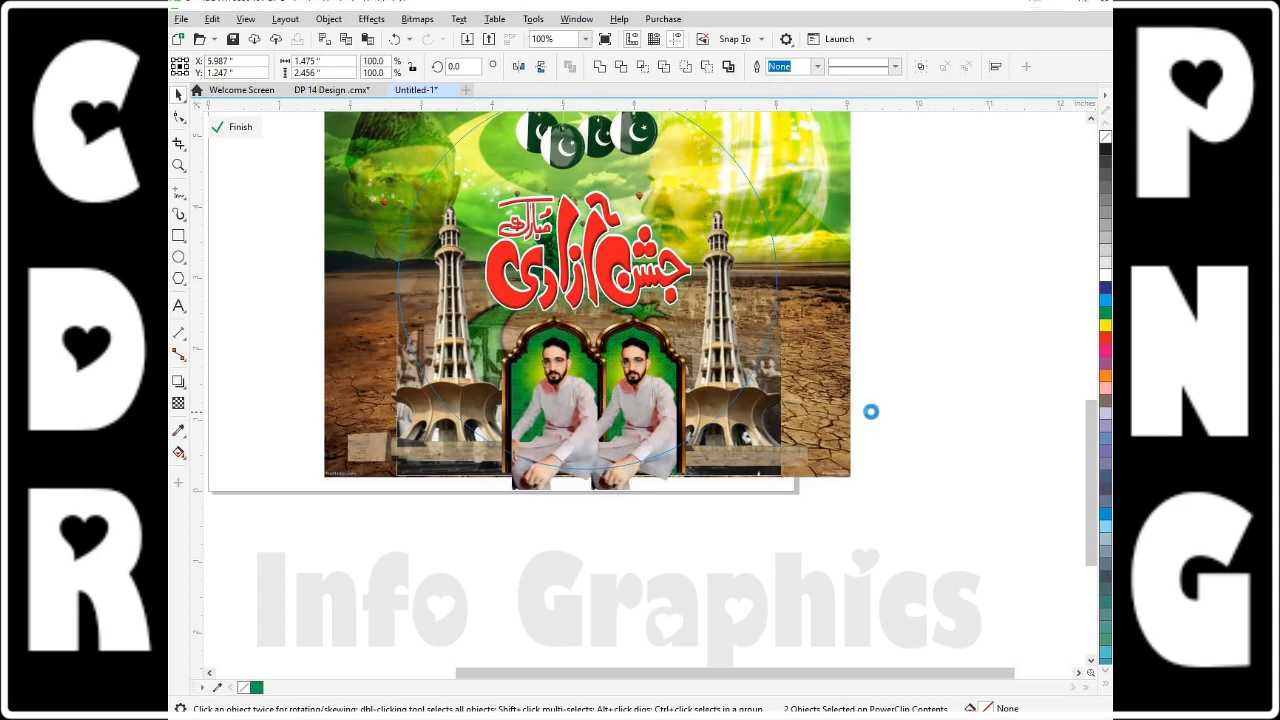
Nudge the duplicate portrait further left to X 4.497 inches so it stands beside the original frame
key("Left")
key("Left")
key("Left")
key("Left")
key("Left")
key("Left")
key("Left")
key("Left")
key("Left")
key("Left")
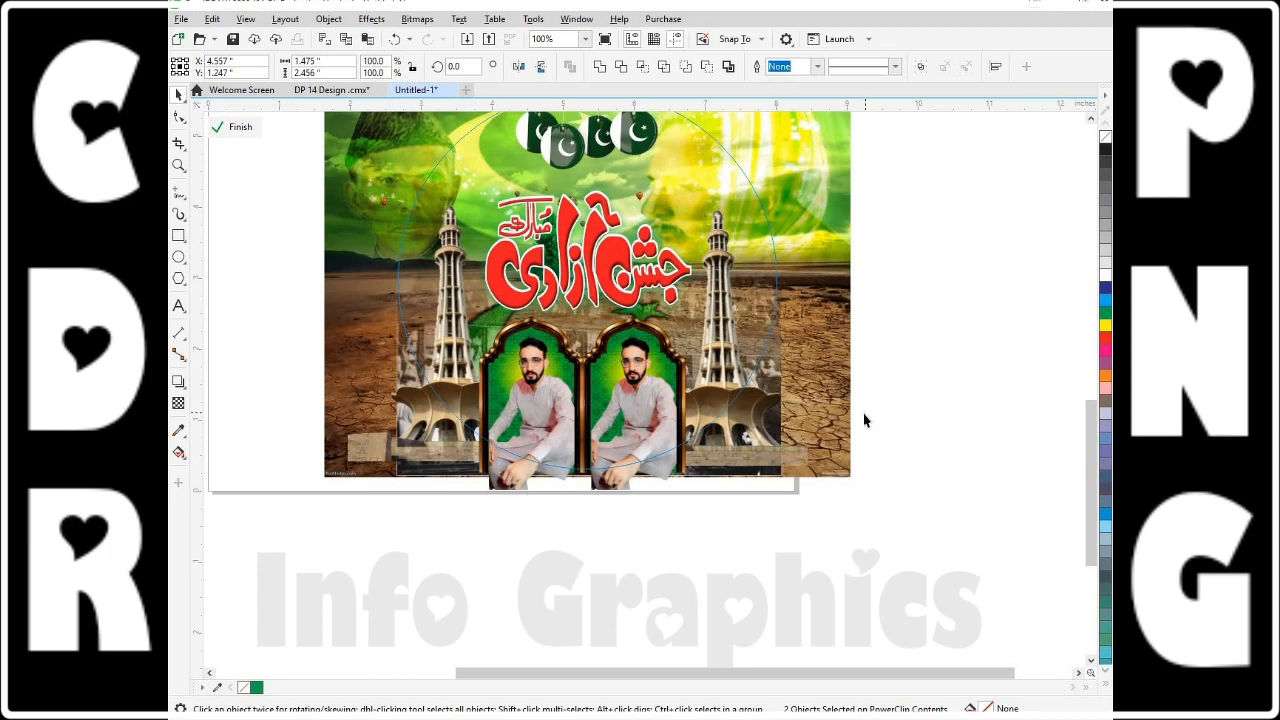
key("Right")
key("Right")
key("Left")
key("Left")
key("Left")
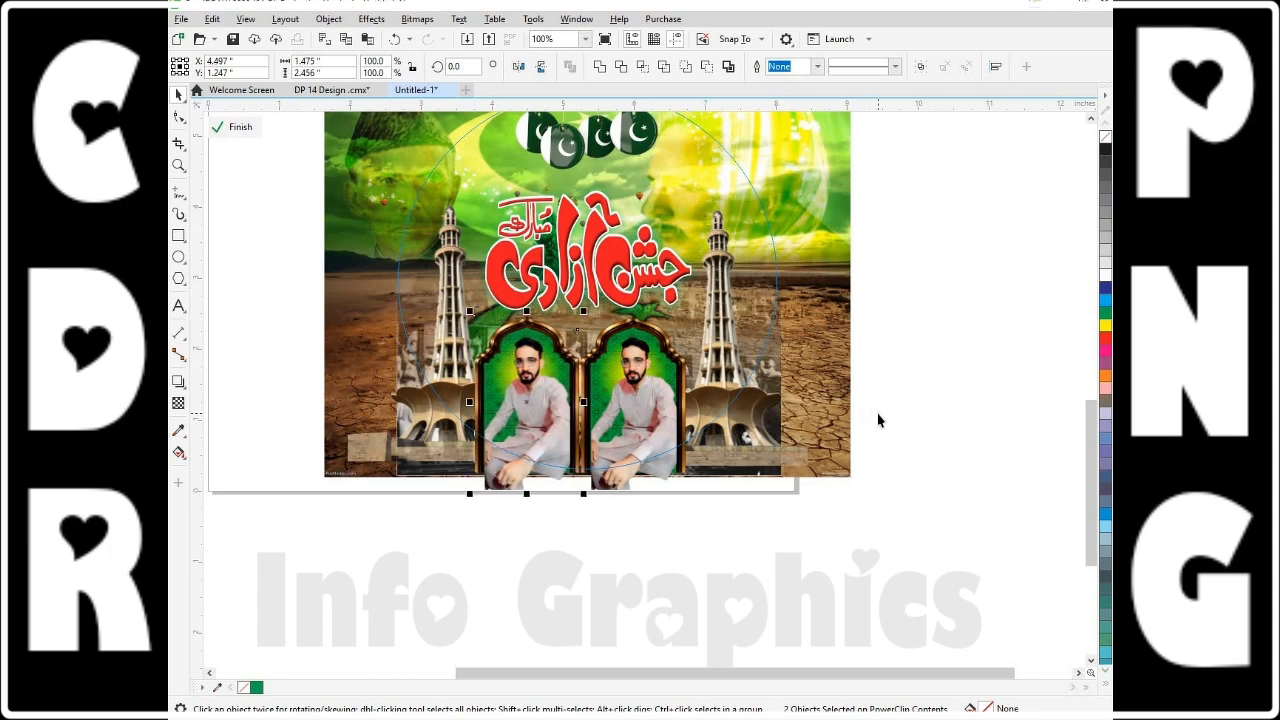
Mirror the photo in the left frame horizontally and shift it left to X 4.438 inches within the frame
left_click(879, 420)
left_click(541, 456)
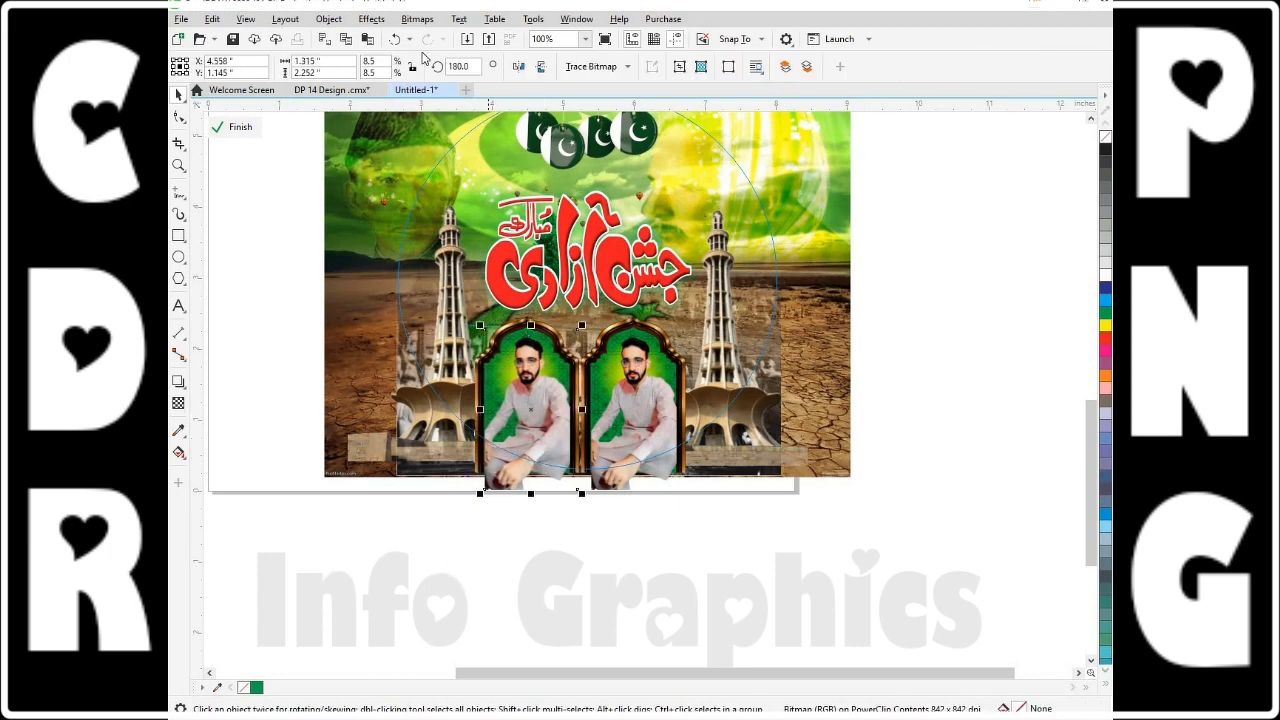
left_click(518, 66)
left_click(930, 386)
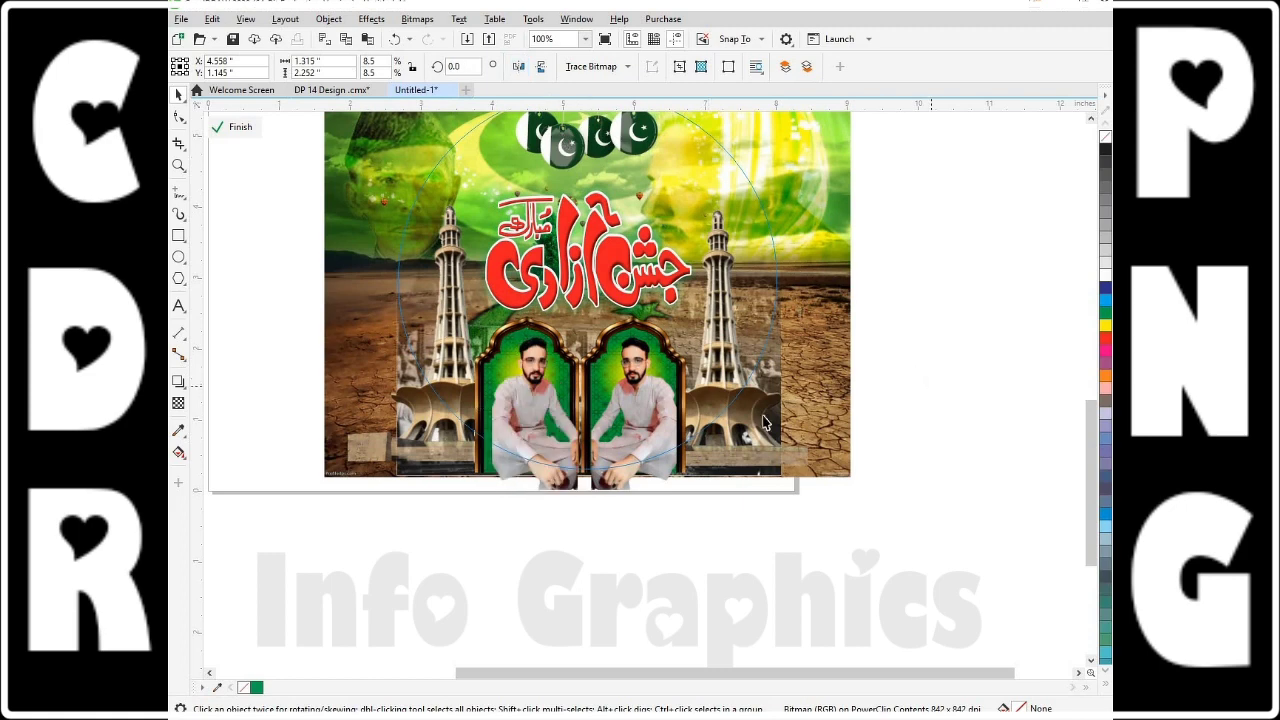
left_click(520, 439)
key("Left")
key("Left")
key("Left")
left_click_drag(520, 438, 520, 431)
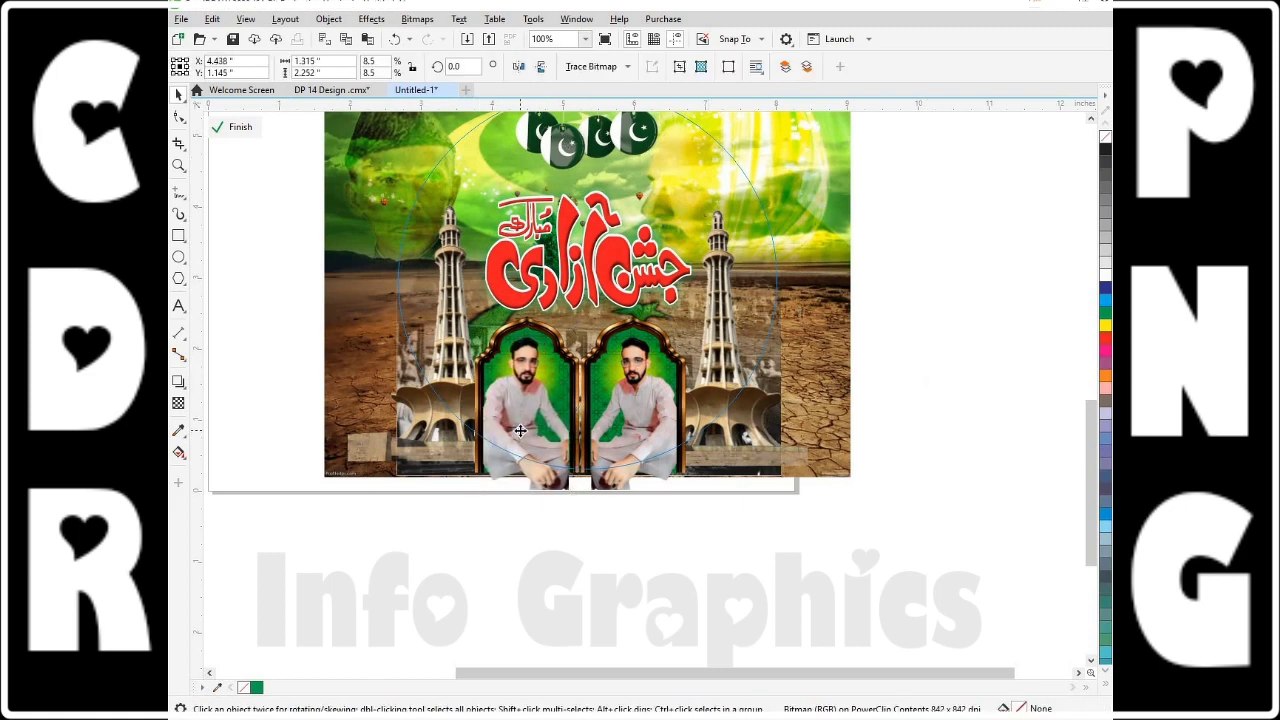
Select both framed portraits together and group them
left_click(385, 540)
key("ctrl+a")
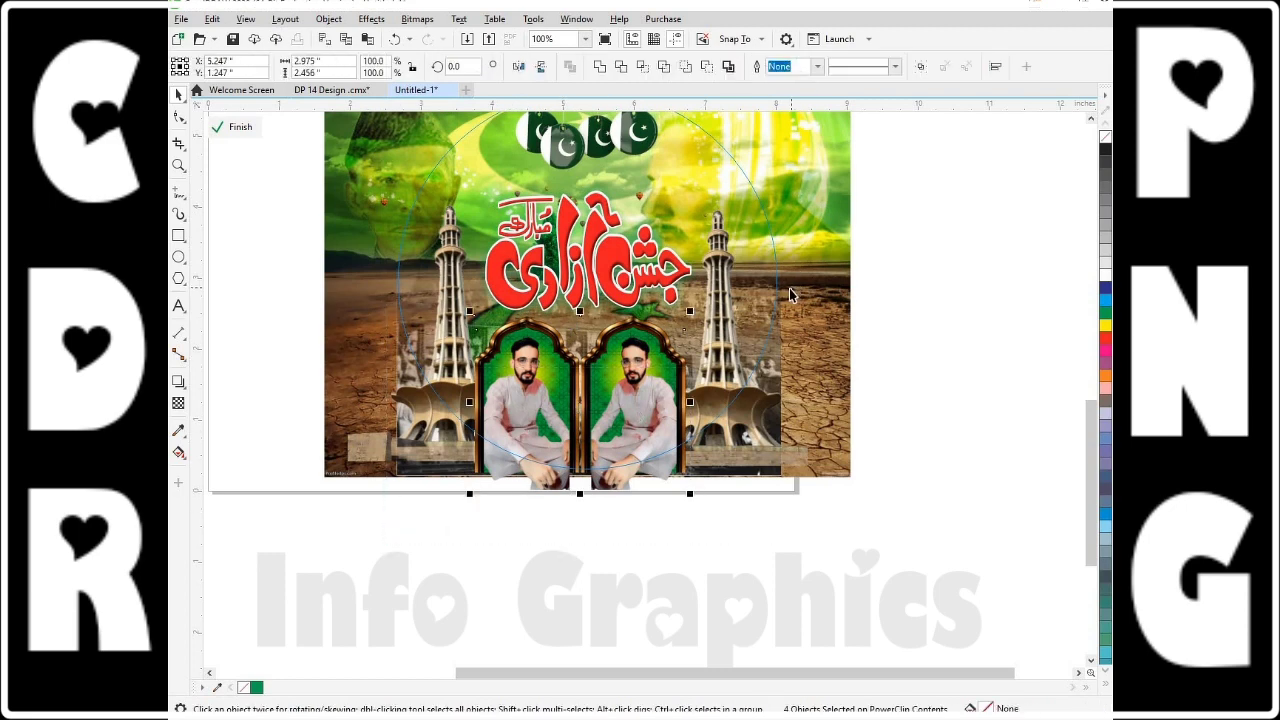
key("ctrl+g")
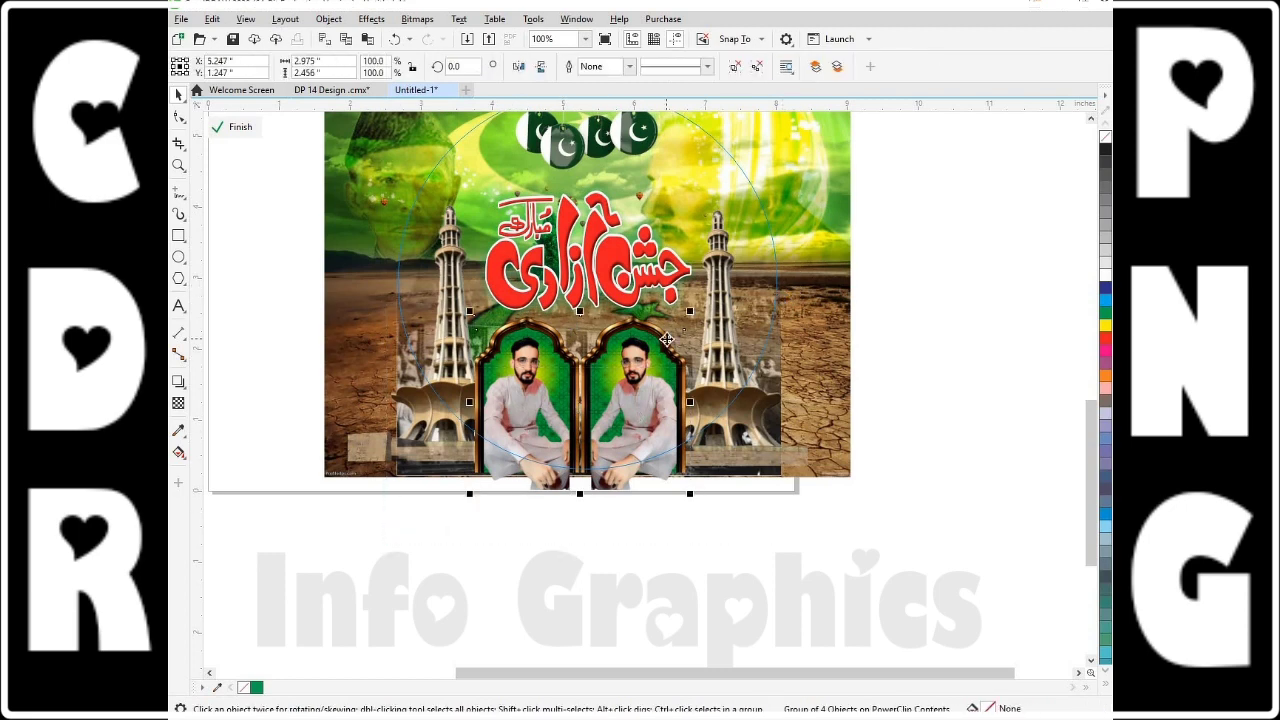
left_click(742, 310, "shift")
left_click_drag(741, 305, 822, 335)
key("ctrl+z")
left_click(903, 408)
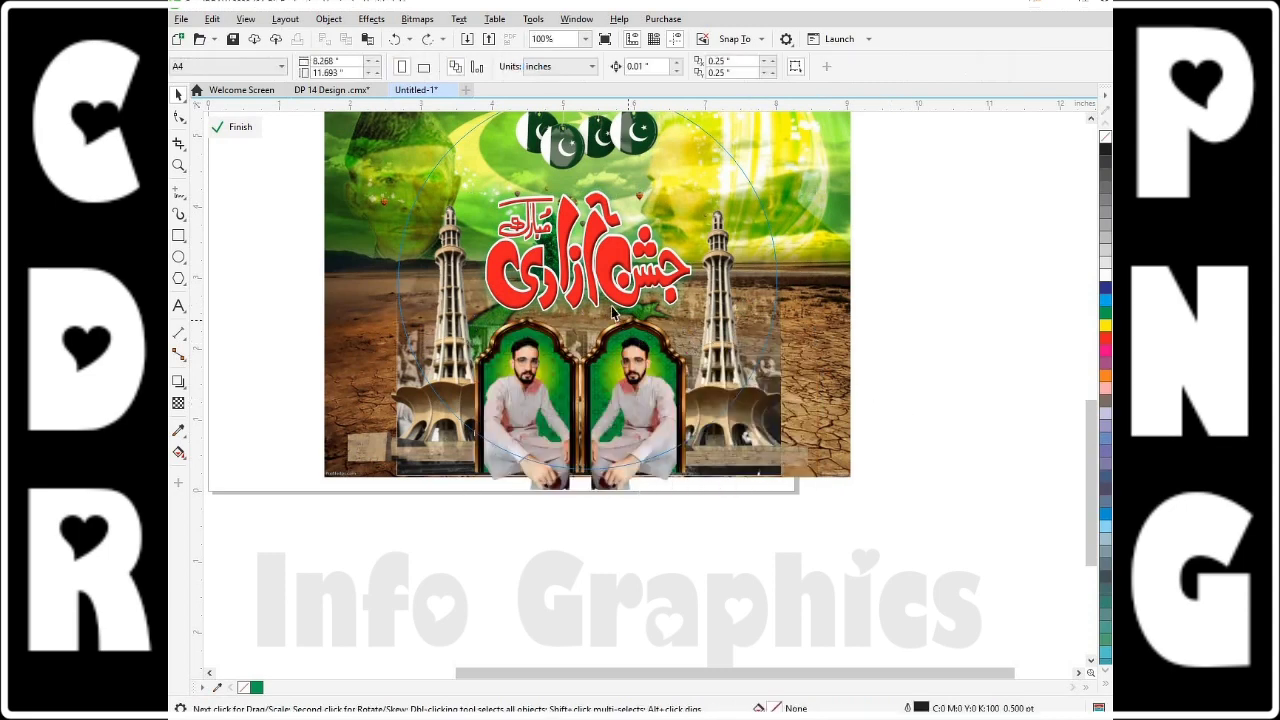
Align the portrait group with the calligraphy title on a common vertical centre line, keeping the title in place
left_click(618, 303)
left_click(614, 397, "shift")
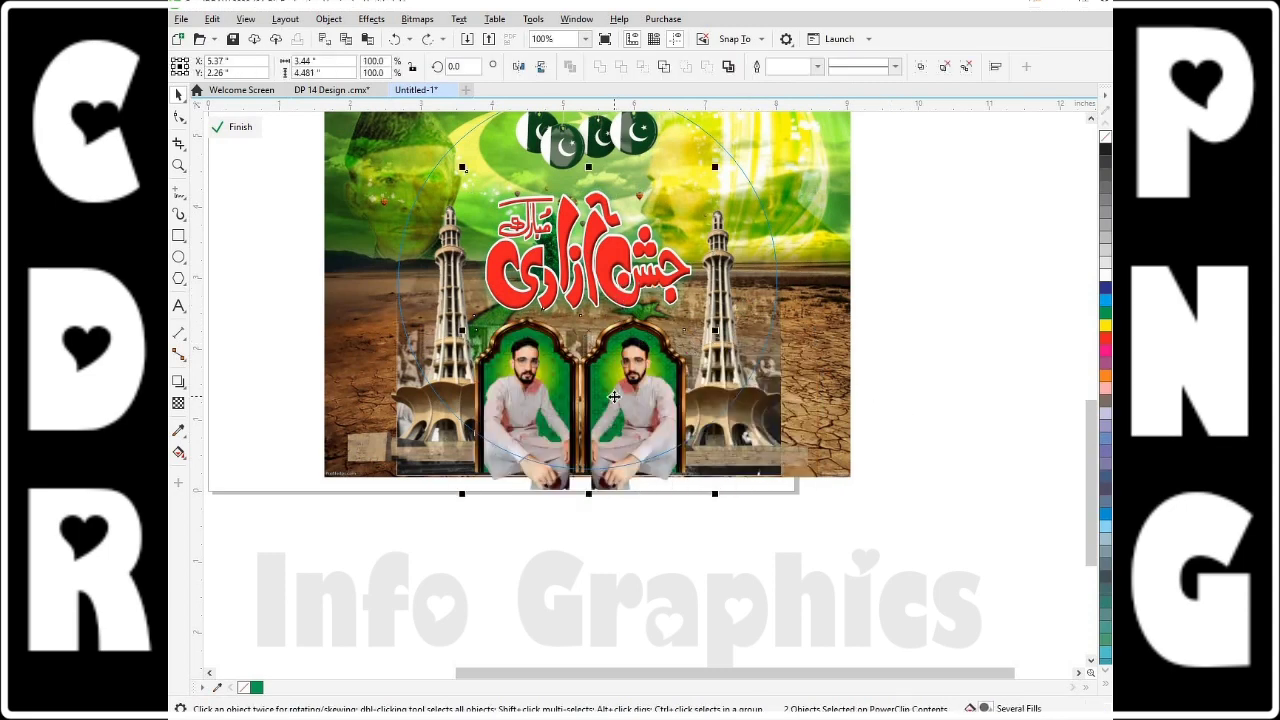
key("c")
key("ctrl+z")
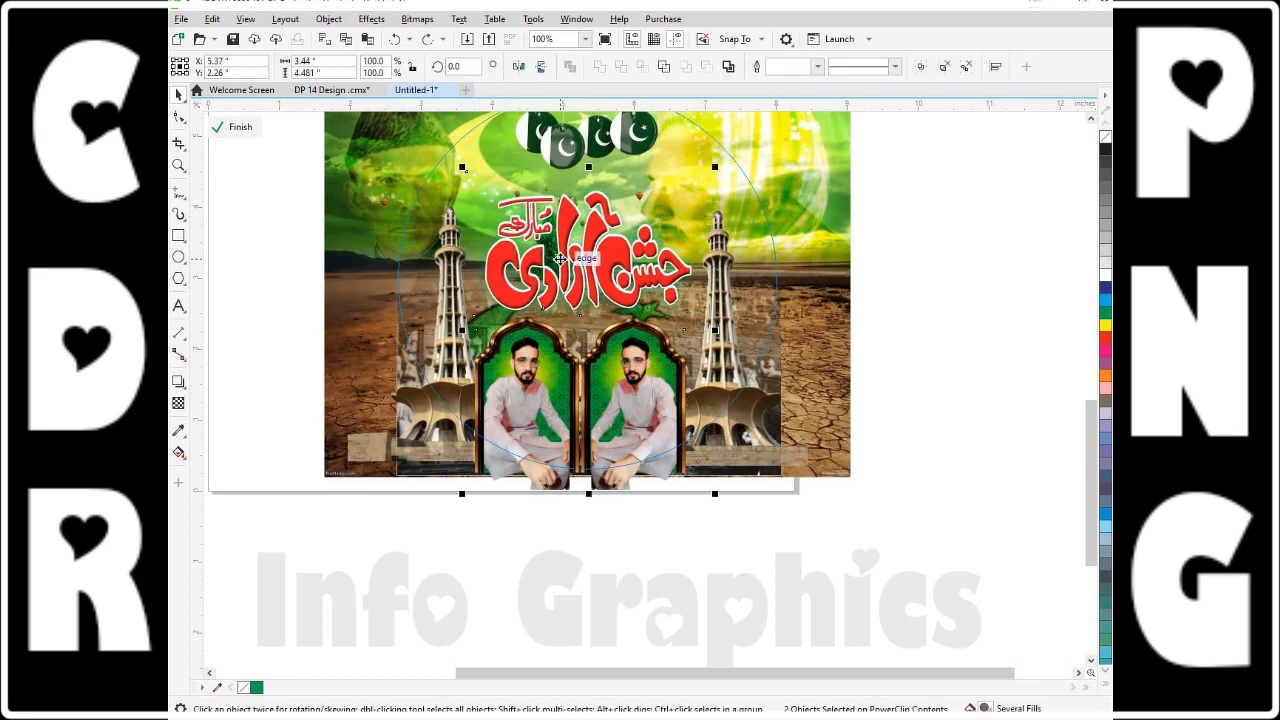
key("Right")
left_click(473, 567)
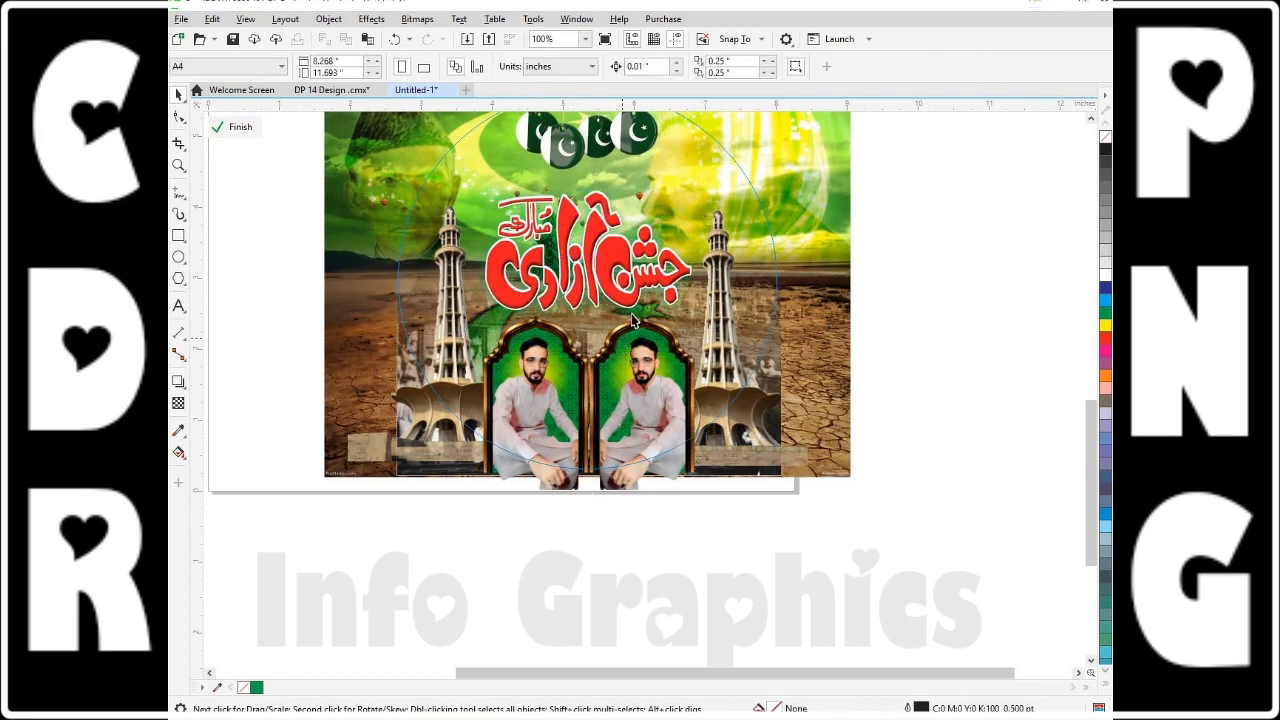
Nudge the calligraphy title up to Y 3.411 inches and finish editing the circle's contents
left_click(618, 289)
key("ctrl+Up")
key("ctrl+Up")
key("ctrl+Up")
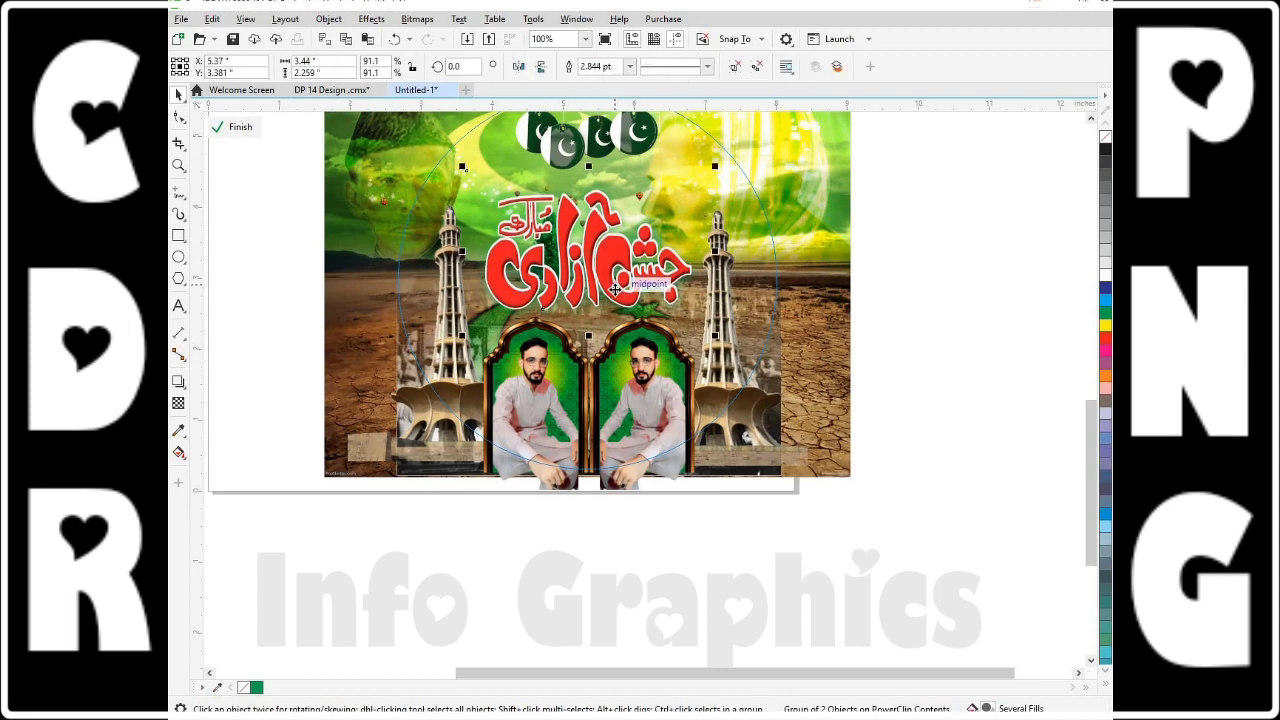
key("ctrl+Up")
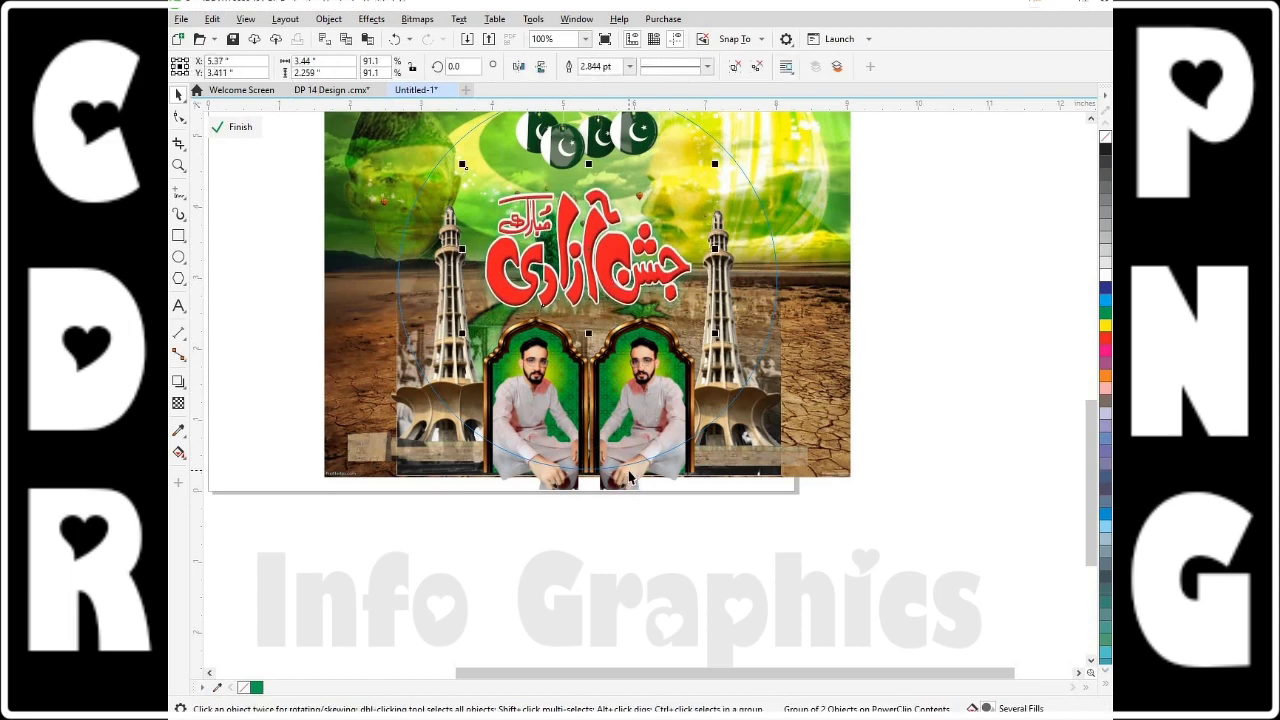
left_click(247, 130)
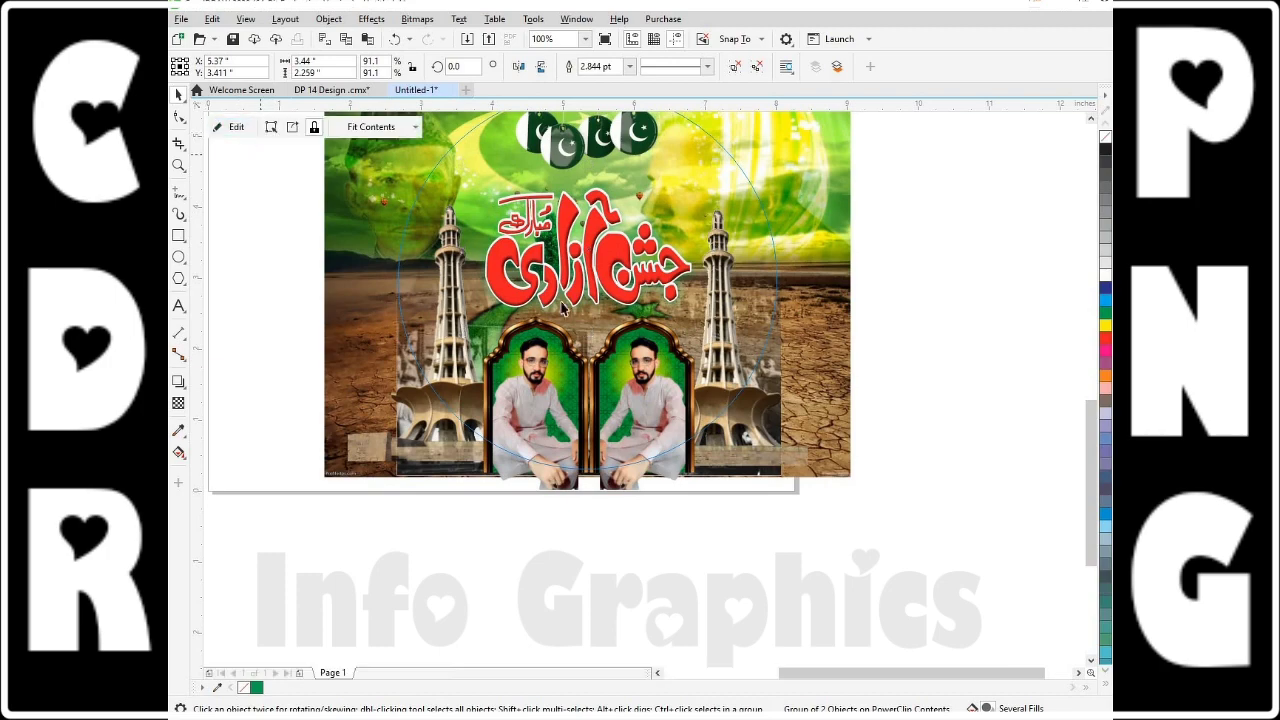
left_click(837, 323)
scroll(610, 333, "down", 3)
scroll(610, 333, "up", 3)
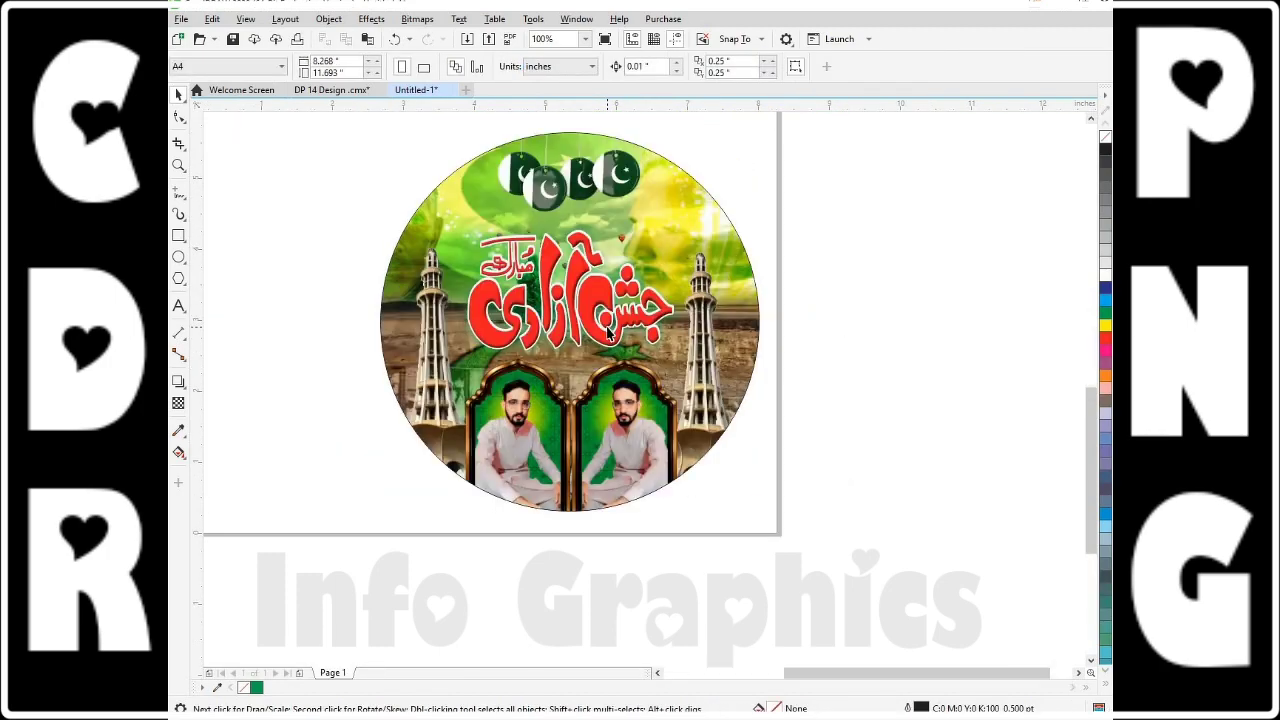